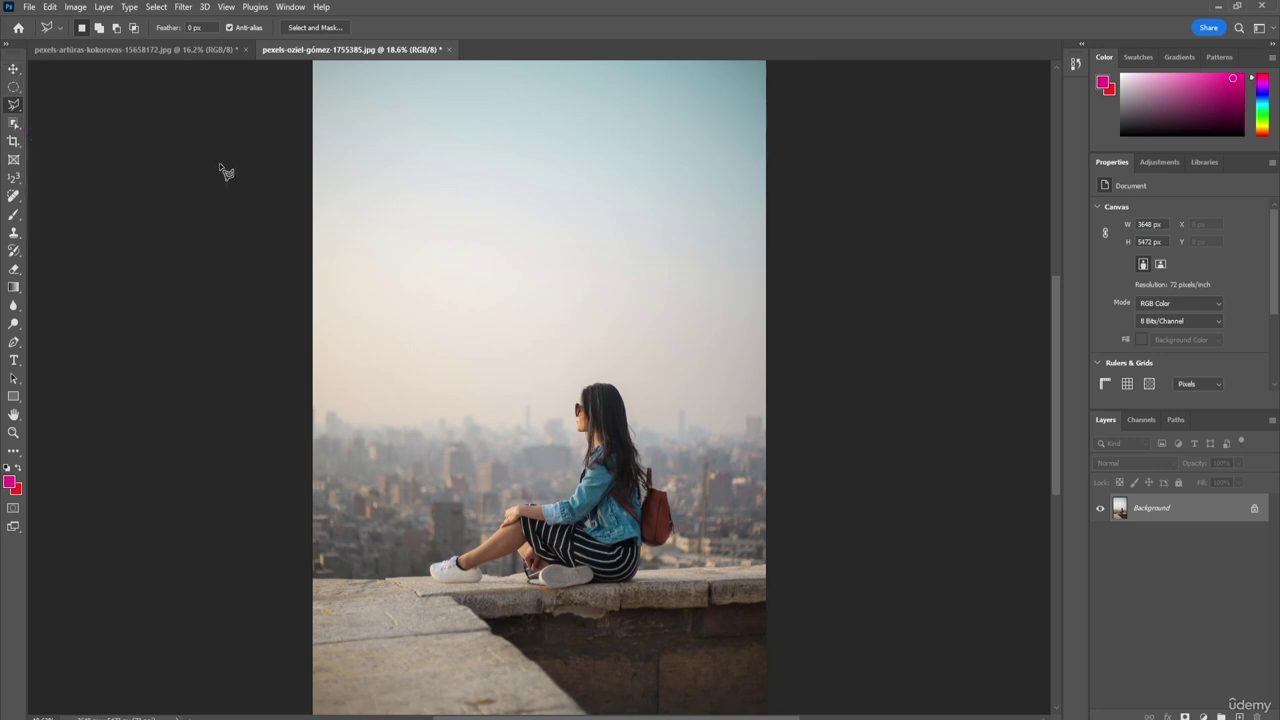
Step: Activate the Move tool and toggle the toolbar between its two-column and single-column layouts, leaving it in one column
left_click(13, 68)
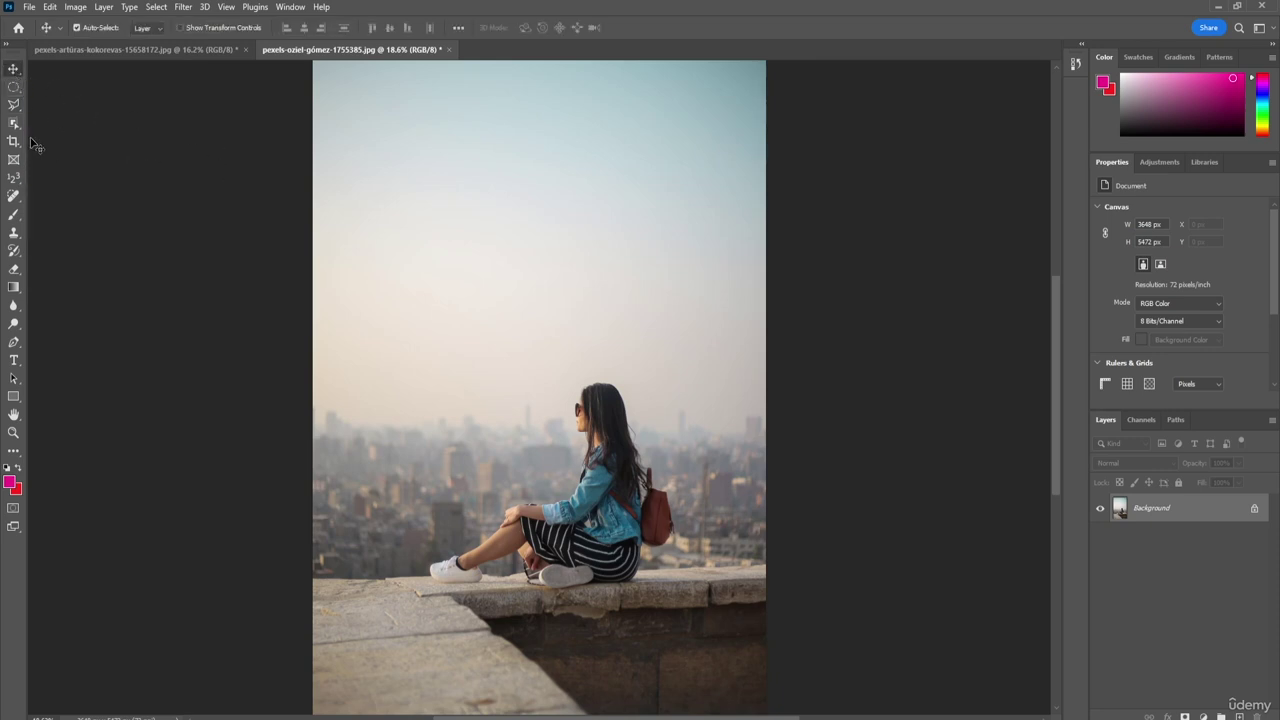
left_click(6, 45)
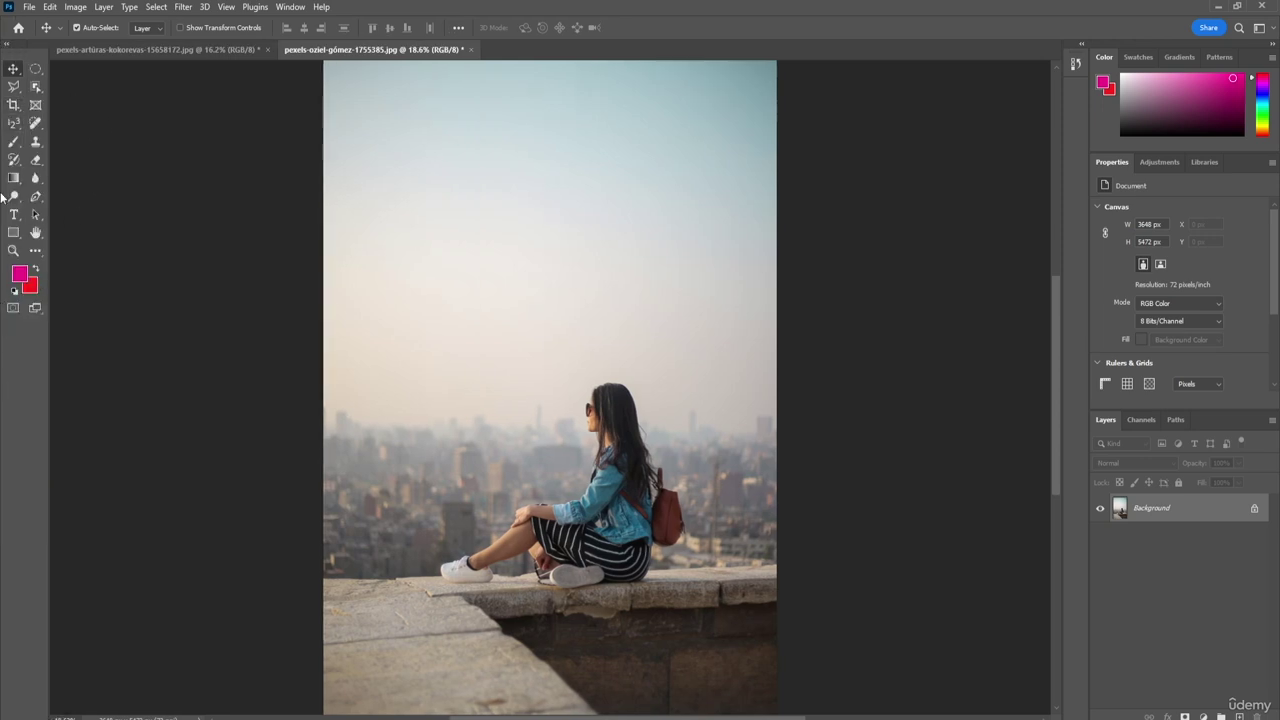
left_click(8, 46)
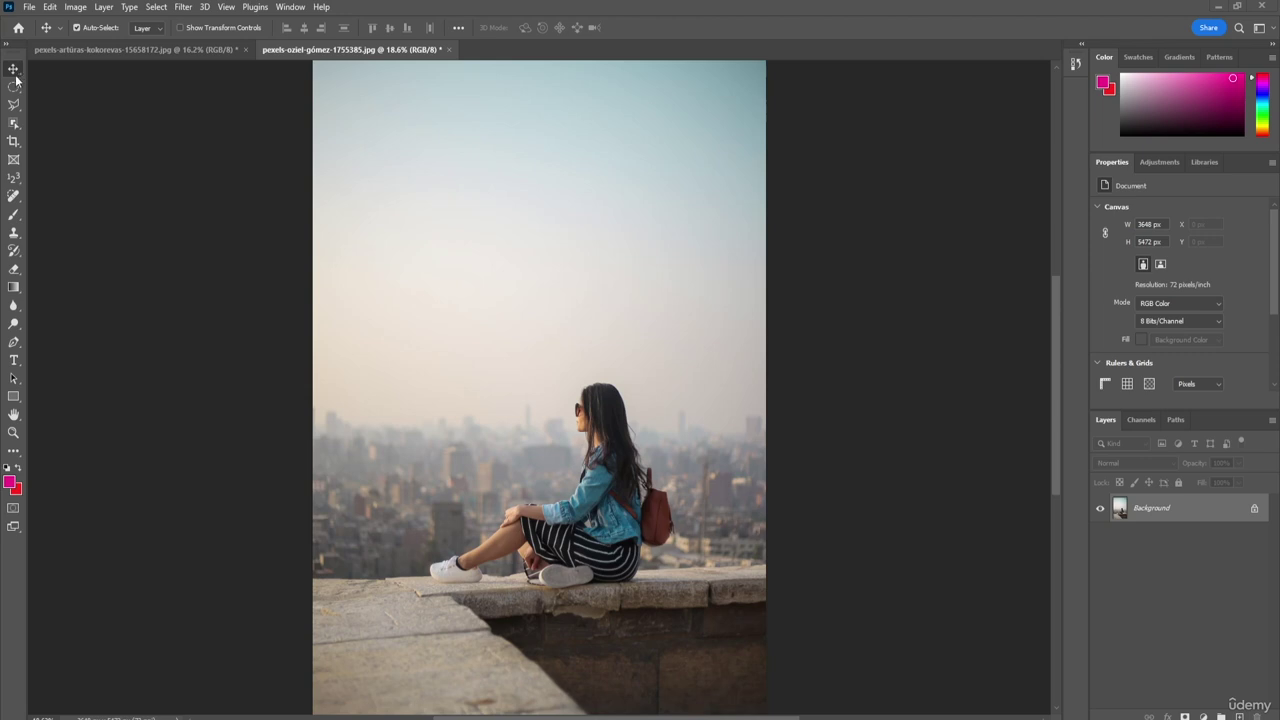
left_click(5, 47)
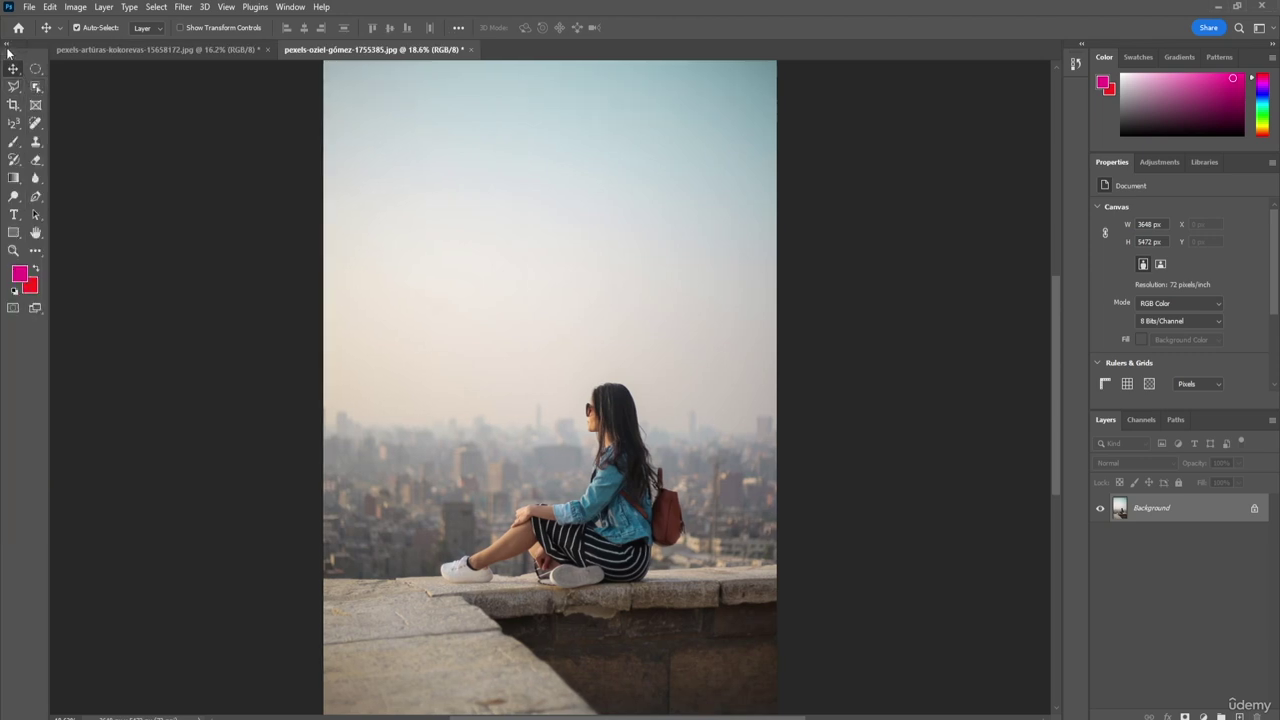
left_click(5, 47)
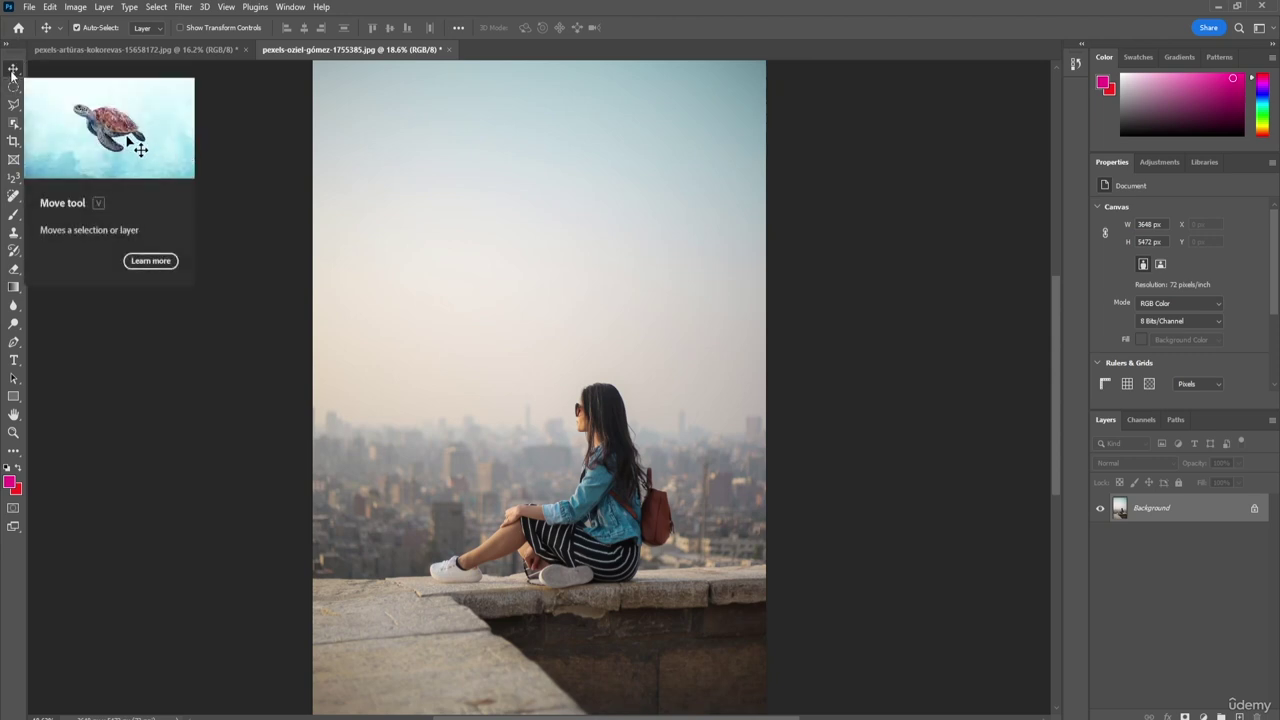
Step: Show the tool variants grouped with the Move tool and with the Elliptical Marquee tool
left_click(19, 75)
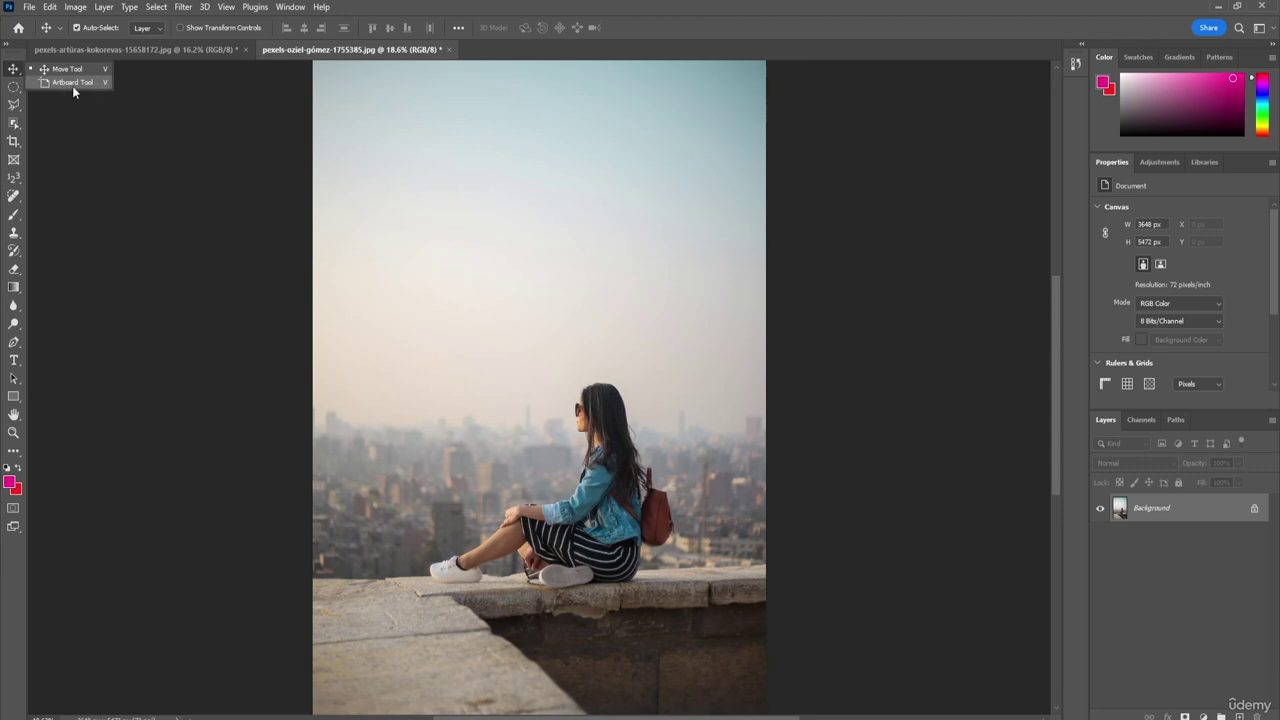
left_click(15, 89)
right_click(17, 93)
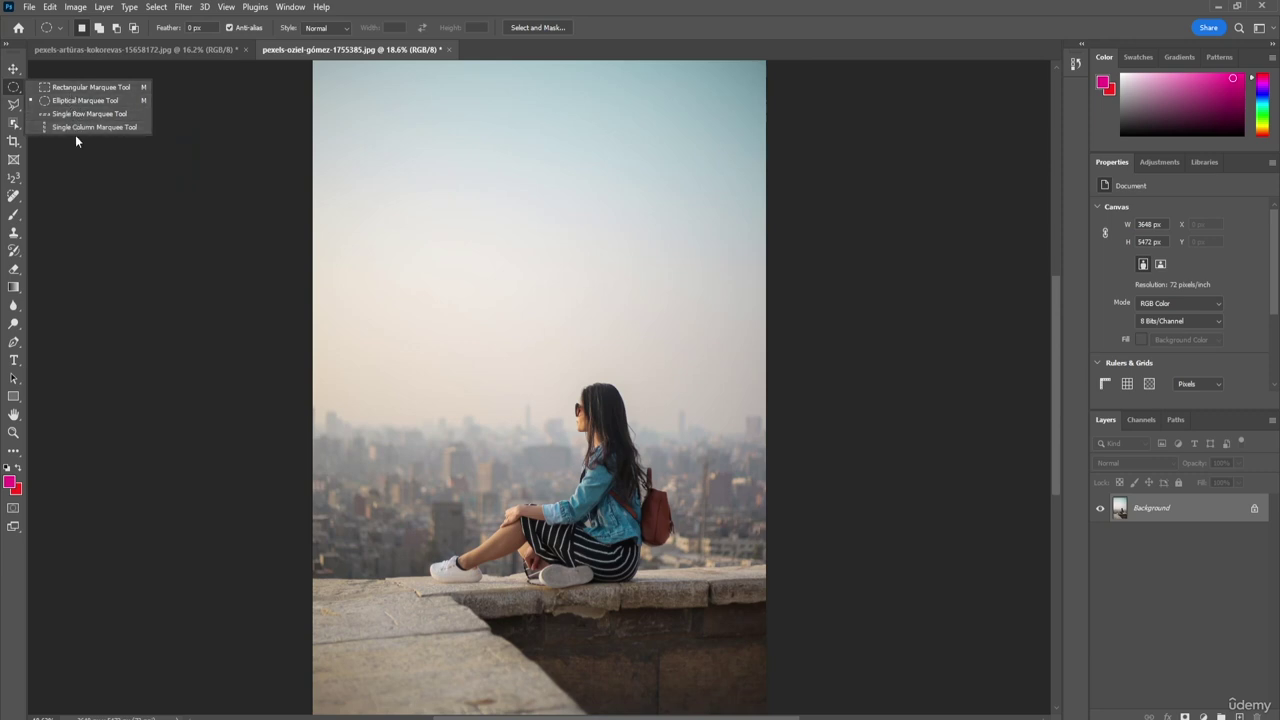
left_click(14, 92)
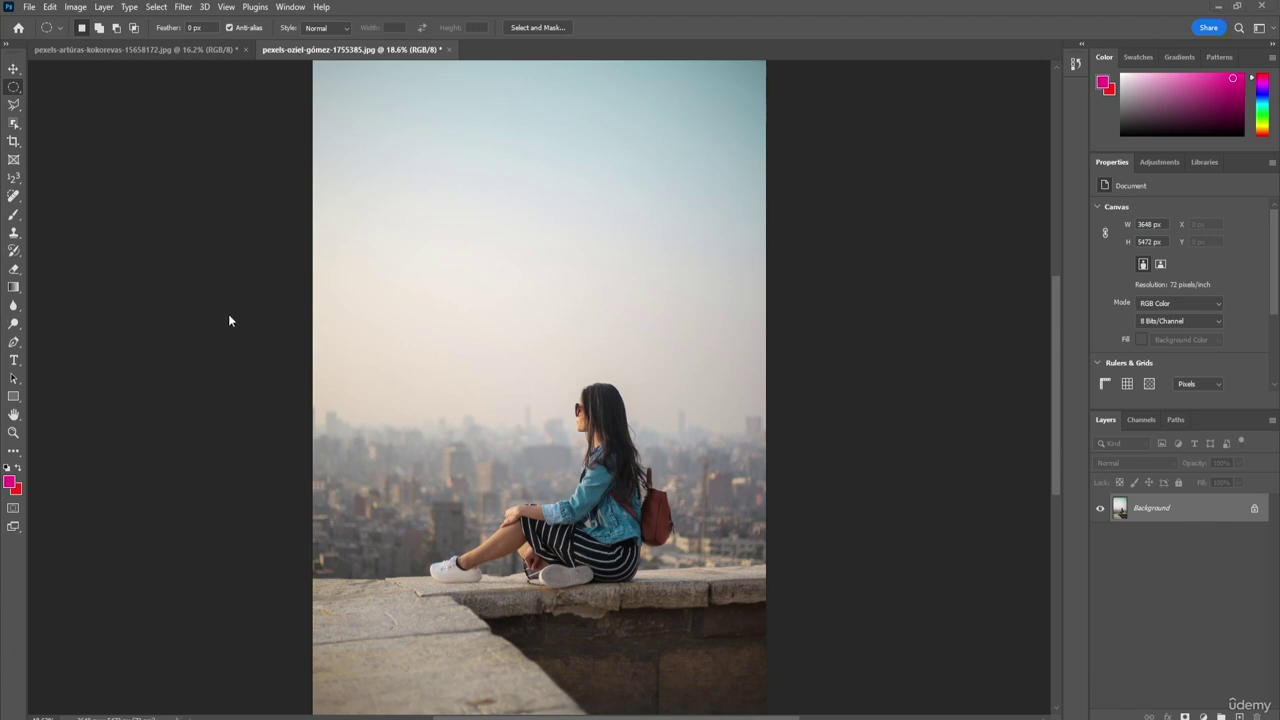
Step: Unlock the Background layer and use the Move tool to shift the photo right and back to its original place
left_click(13, 72)
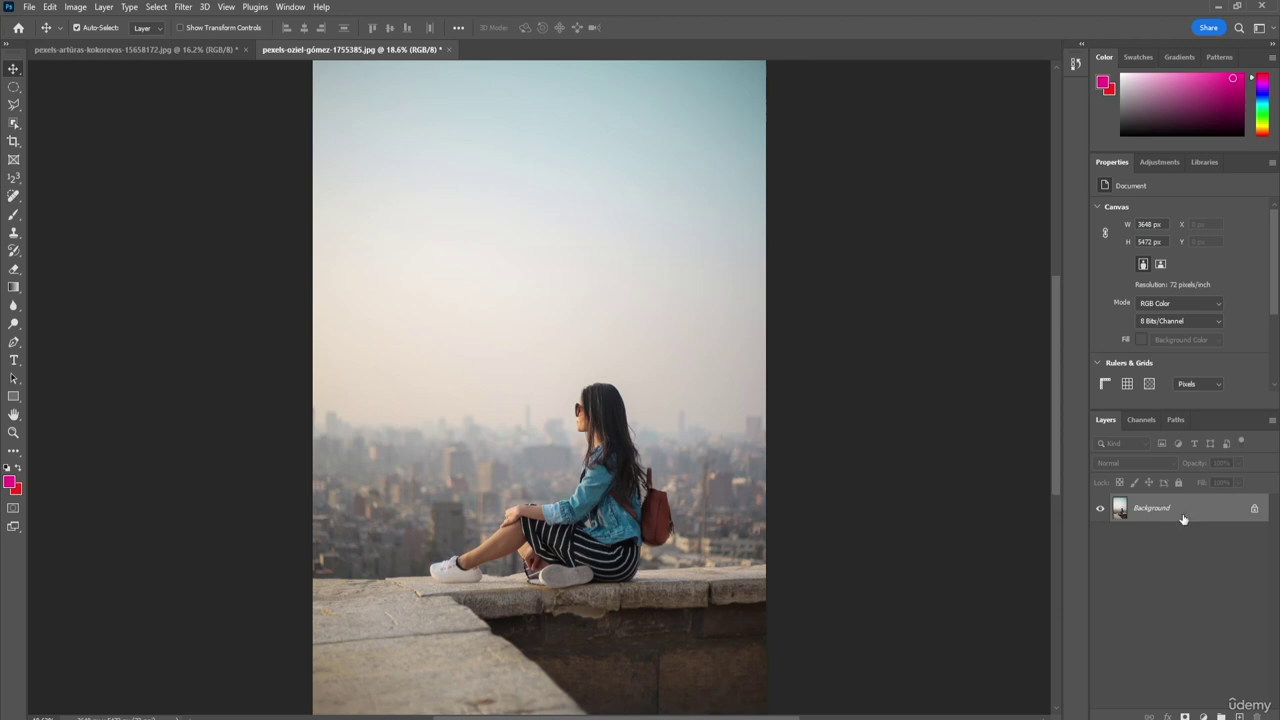
left_click(1255, 511)
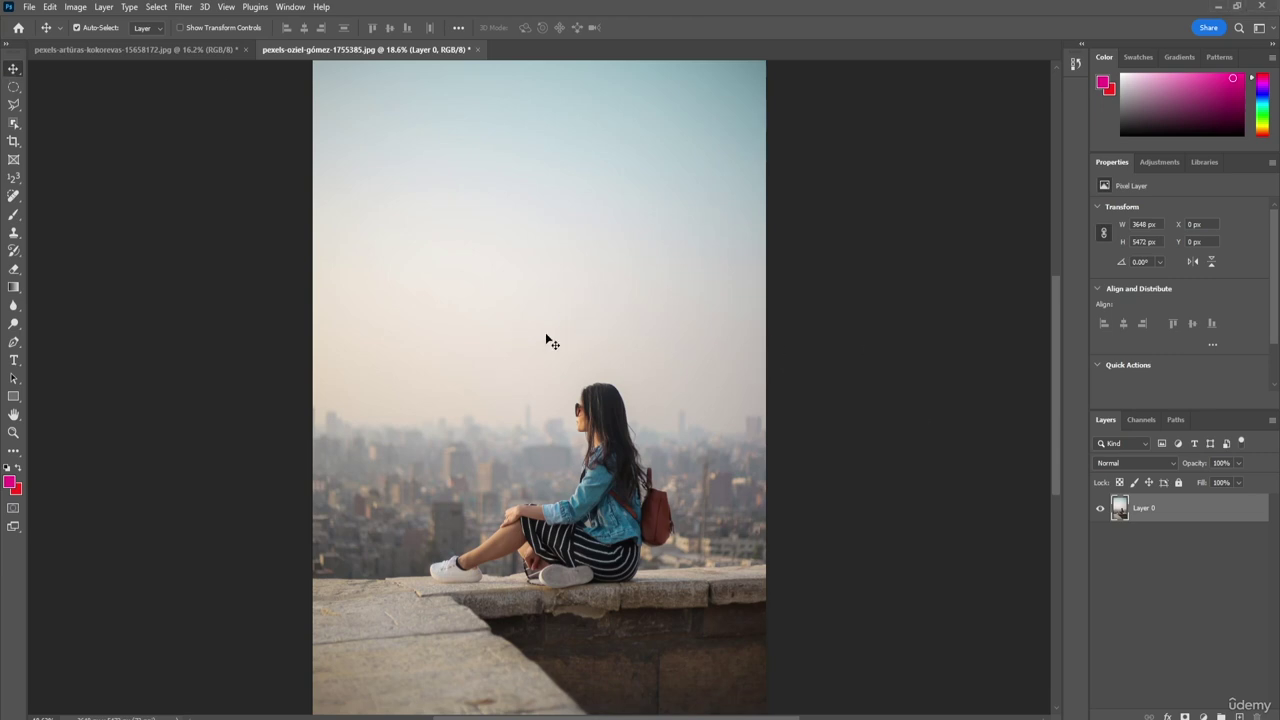
left_click_drag(511, 421, 568, 390)
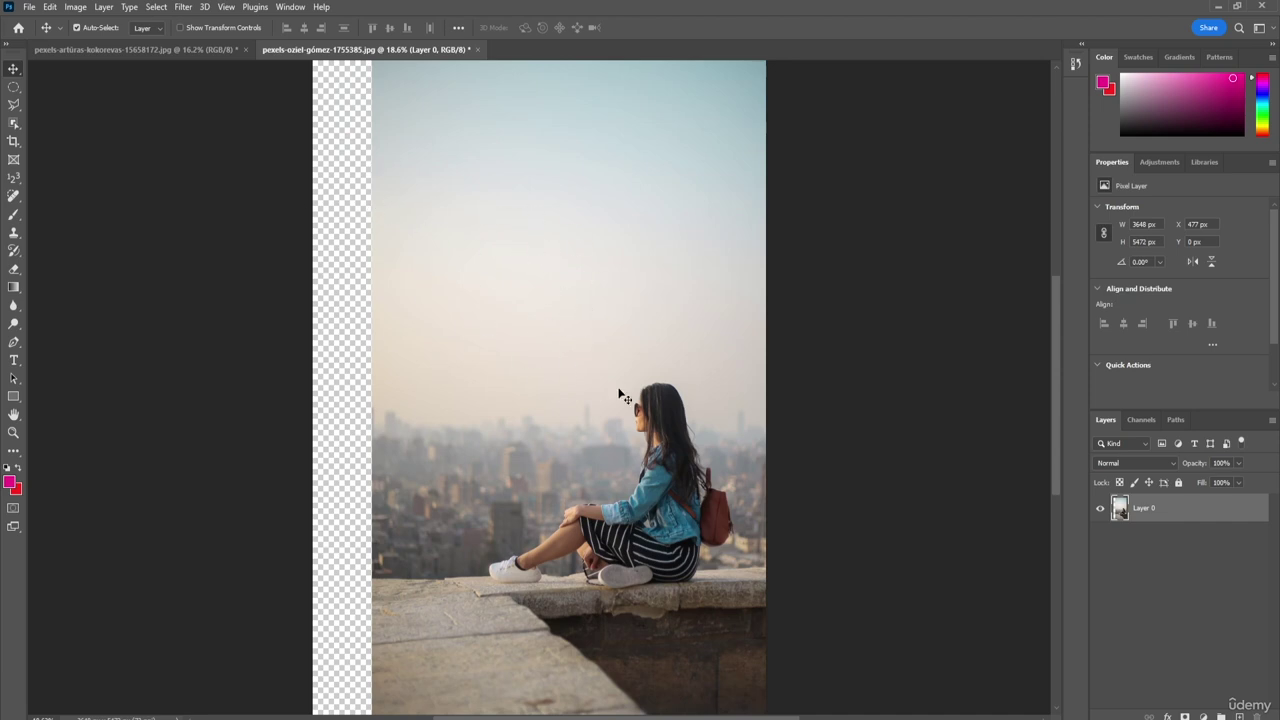
left_click_drag(589, 354, 521, 365)
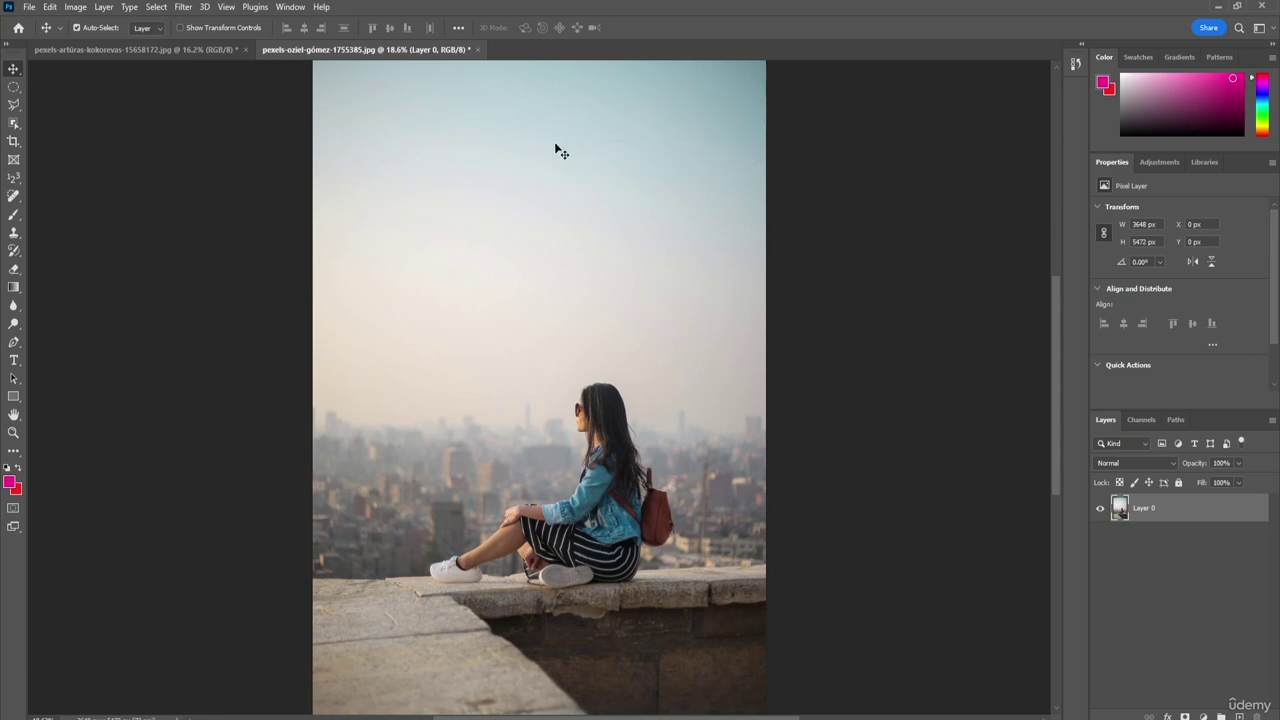
Step: View the open coastal photo document and return to the photo of the seated woman
left_click(167, 48)
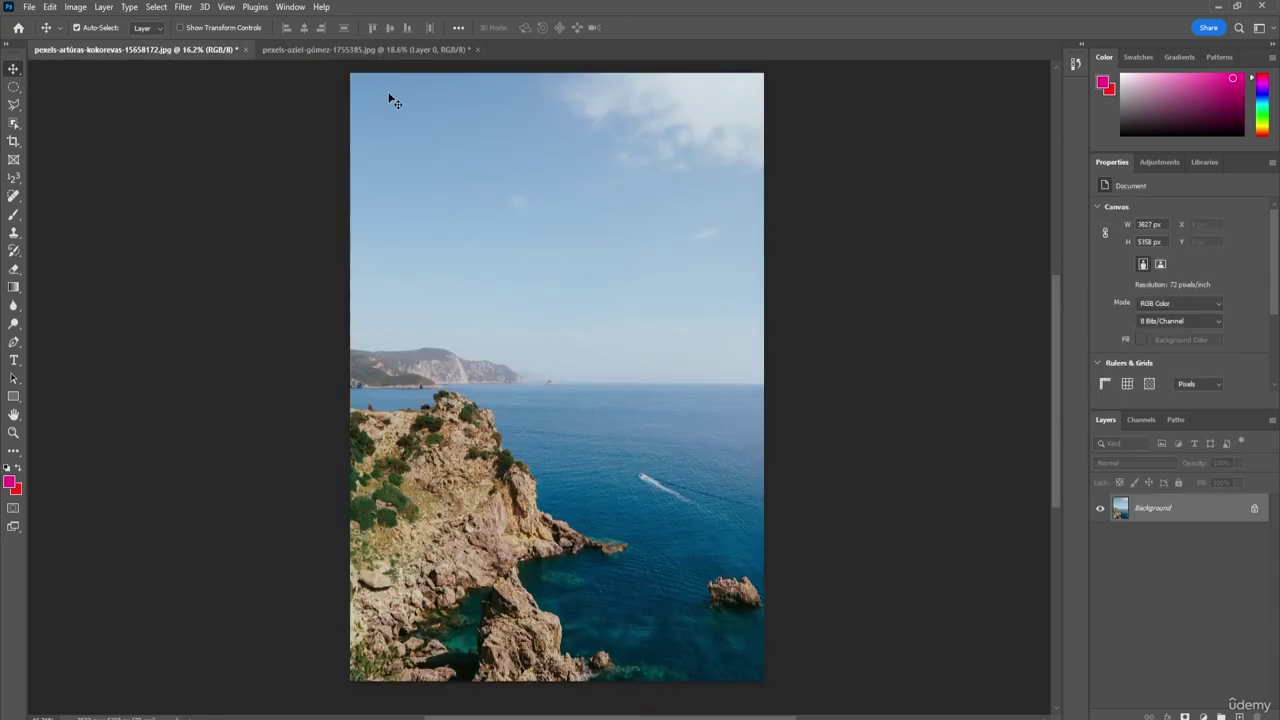
left_click(365, 49)
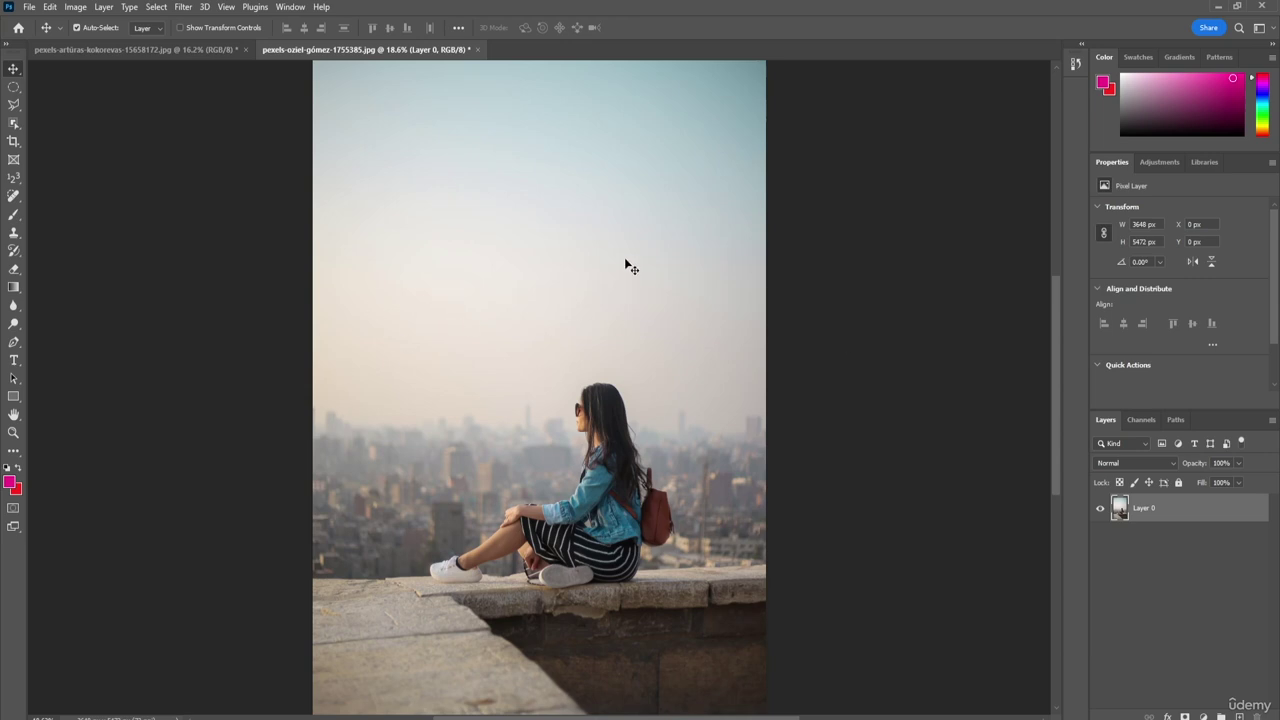
Step: Reposition the photo layer on the canvas with the Move tool, snapping it to X 0 px and Y 48 px
left_click_drag(626, 266, 670, 368)
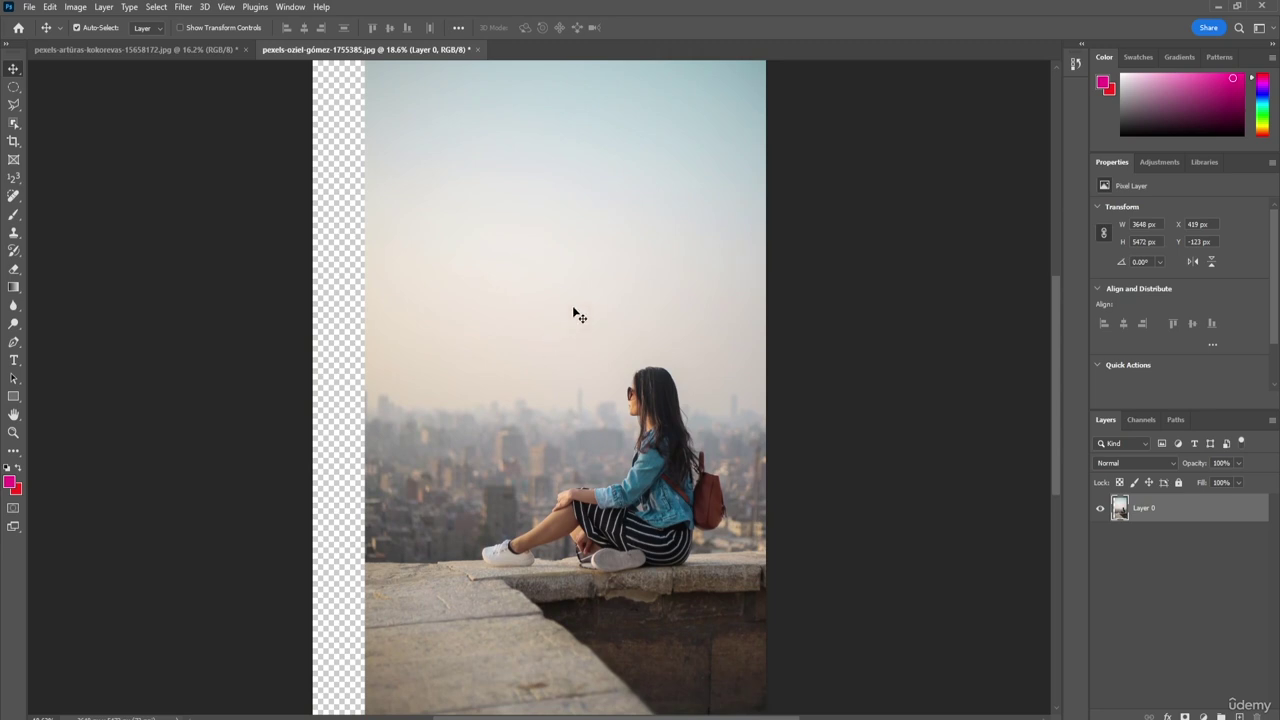
left_click_drag(586, 408, 651, 377)
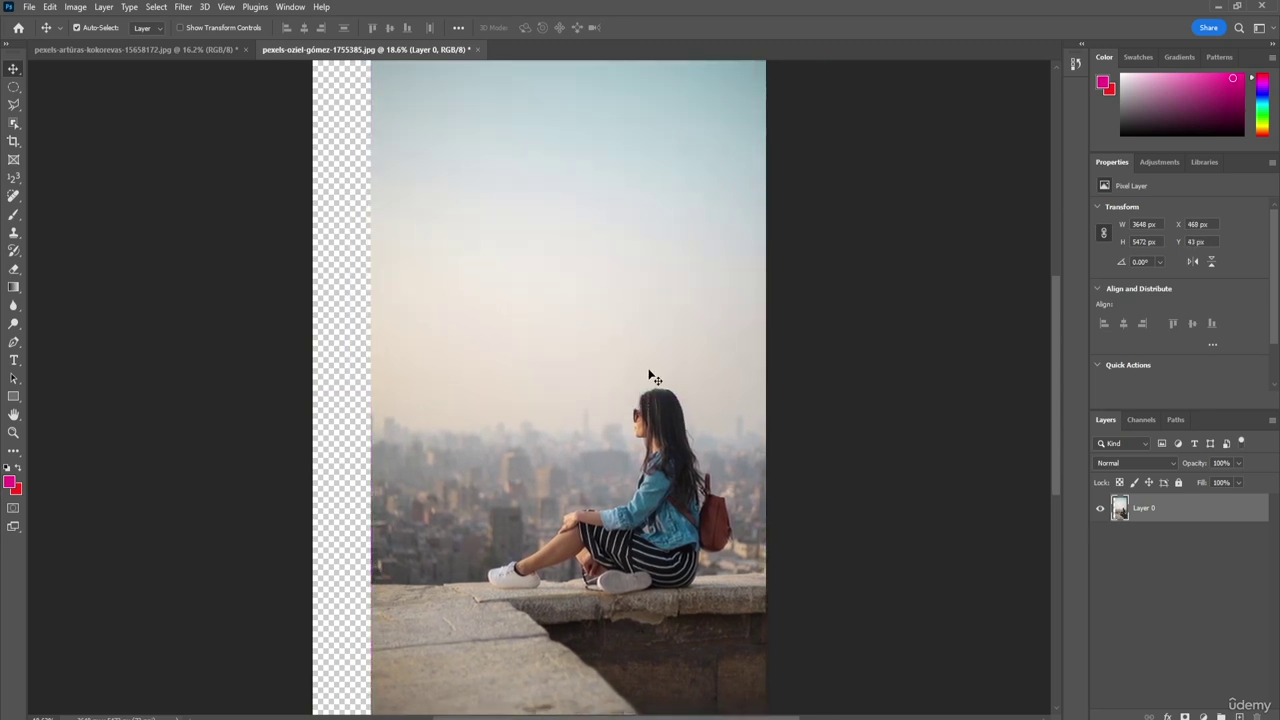
left_click_drag(591, 334, 530, 336)
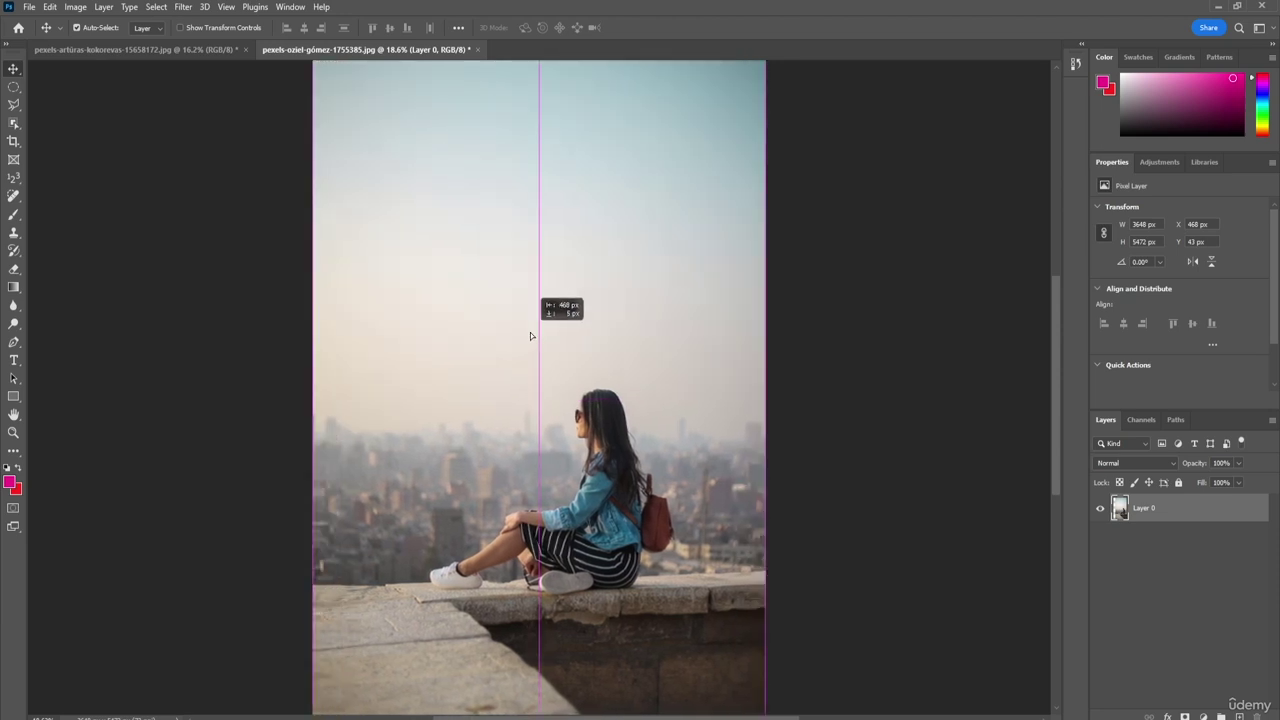
mouse_move(530, 335)
left_mouse_down()
mouse_move(520, 330)
mouse_move(538, 331)
left_mouse_up()
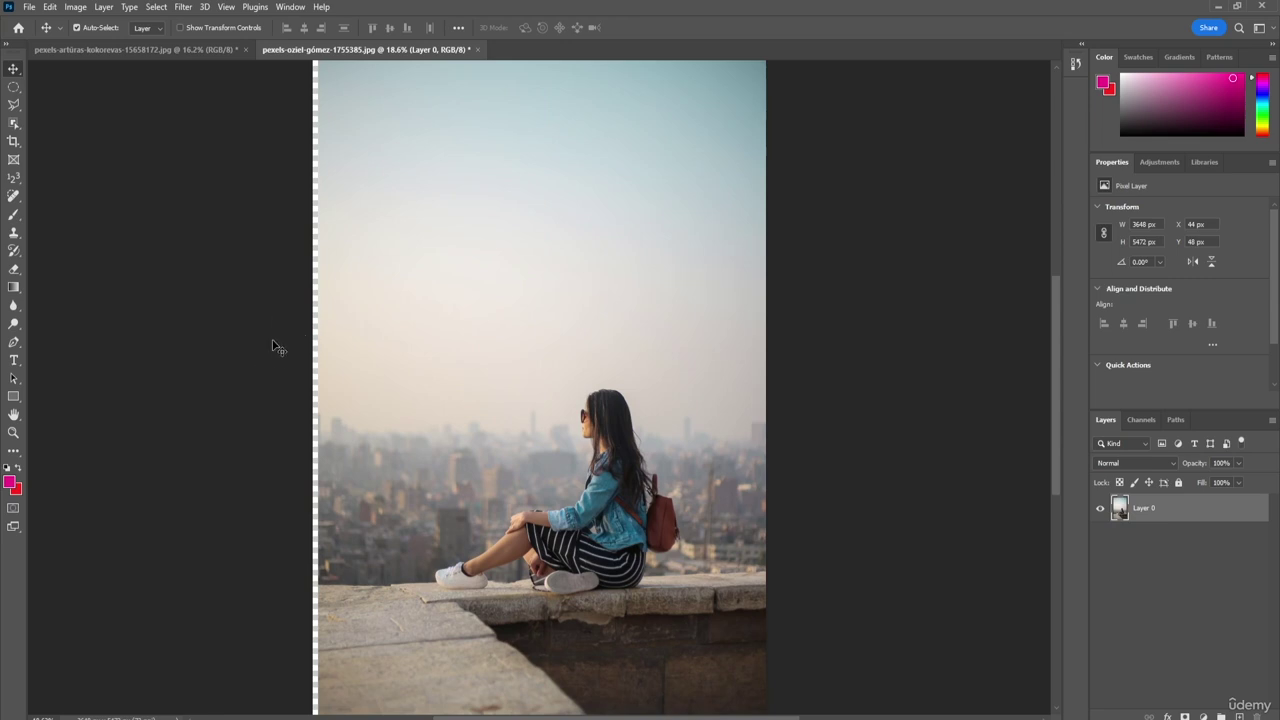
left_click_drag(486, 391, 487, 391)
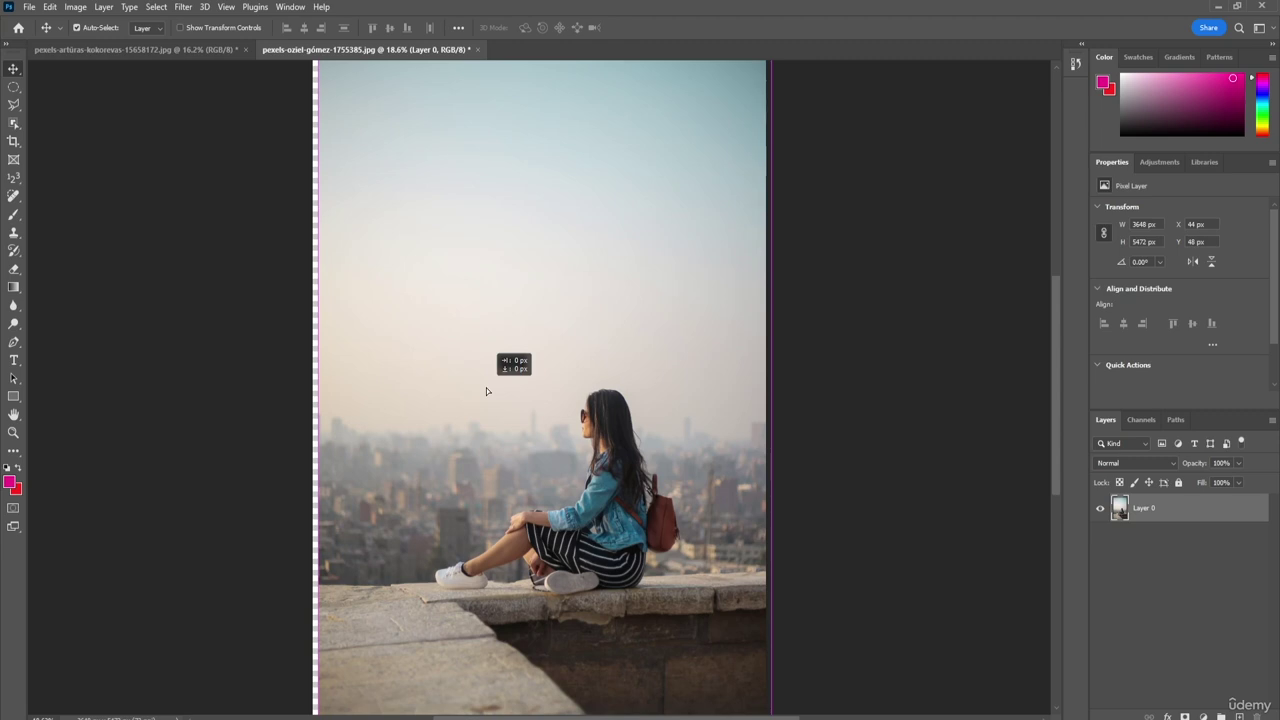
left_click_drag(486, 389, 483, 393)
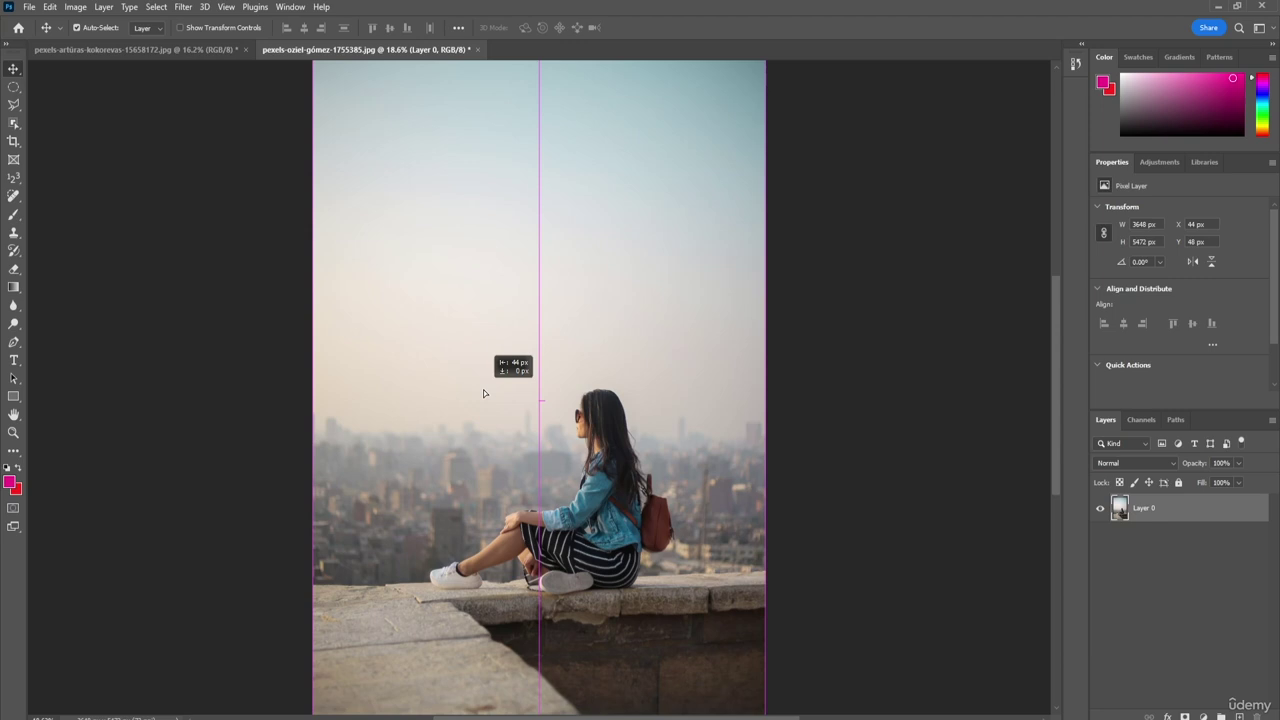
left_click_drag(483, 389, 483, 393)
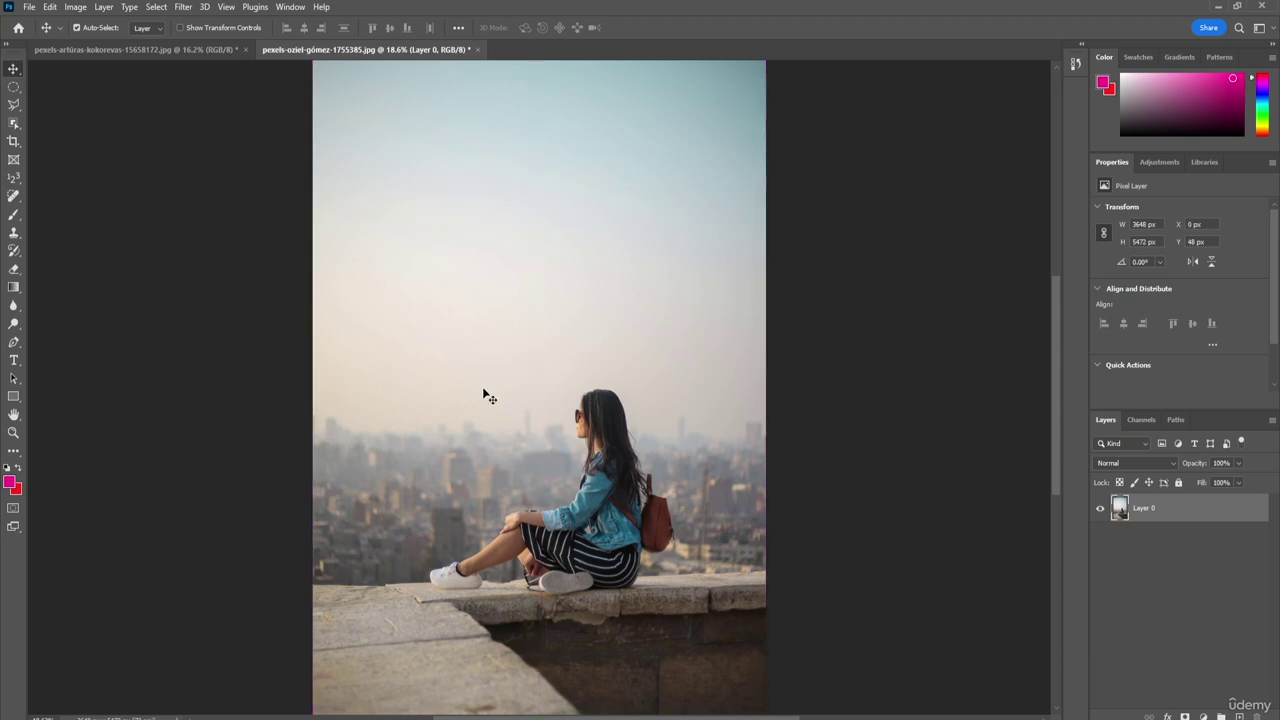
Step: Switch from the Move tool to the Artboard tool in the same tool group and back to the Move tool
right_click(16, 74)
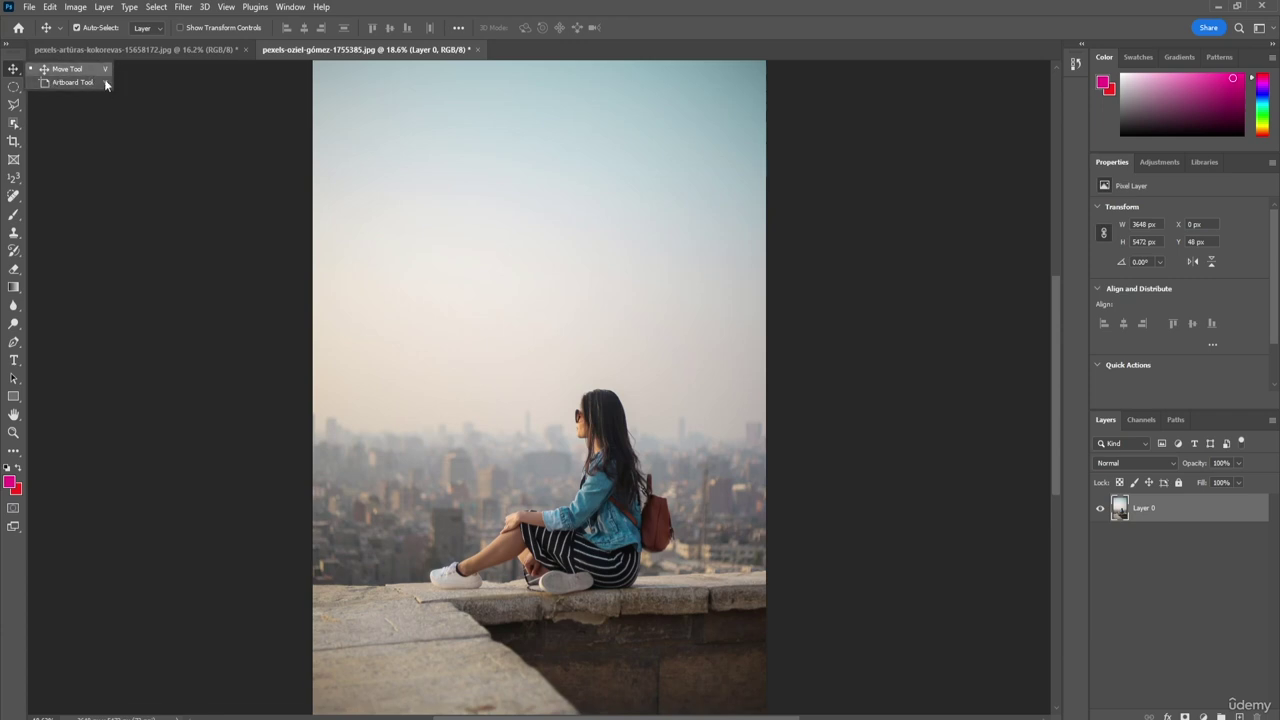
left_click(11, 72)
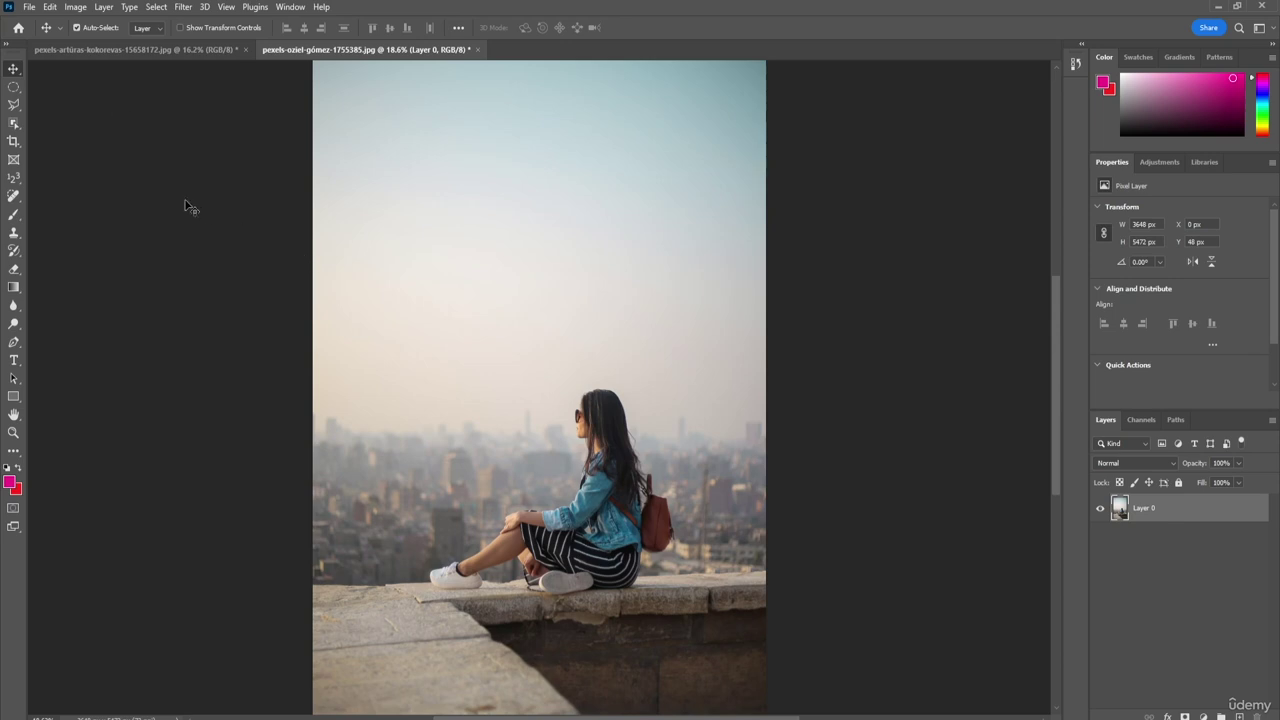
left_click(16, 72, "alt")
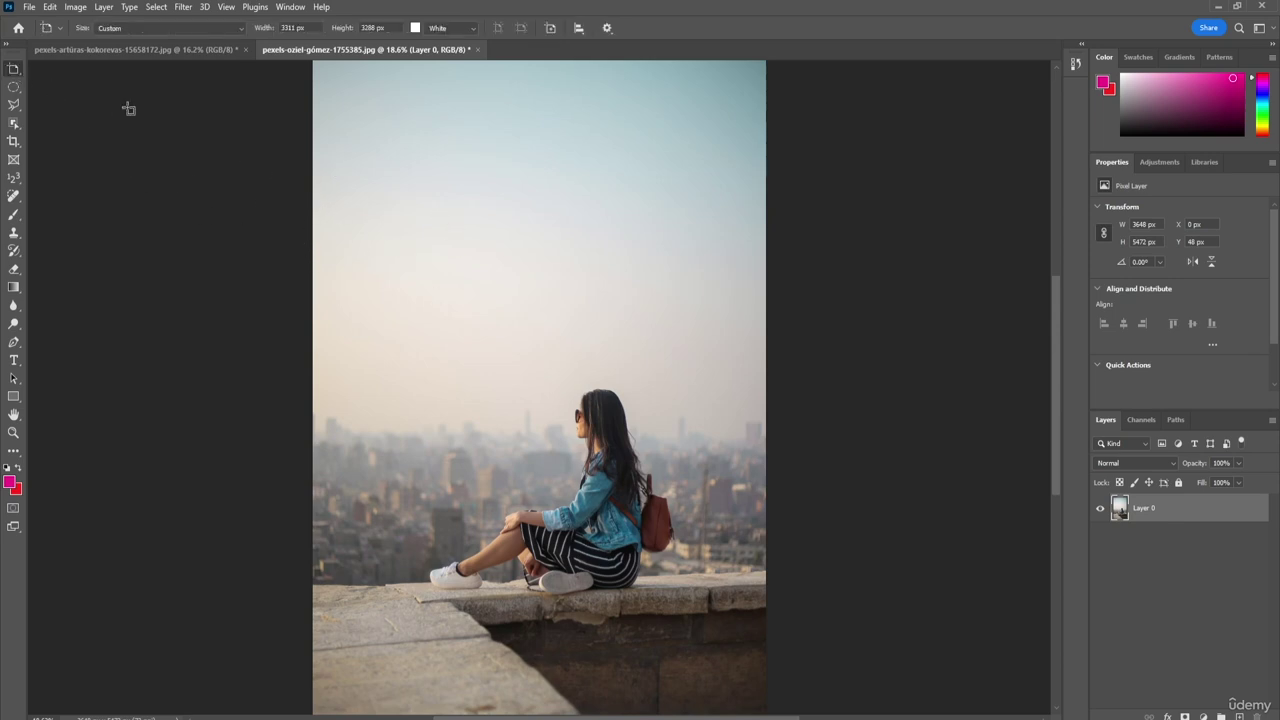
right_click(15, 78)
left_click(55, 67)
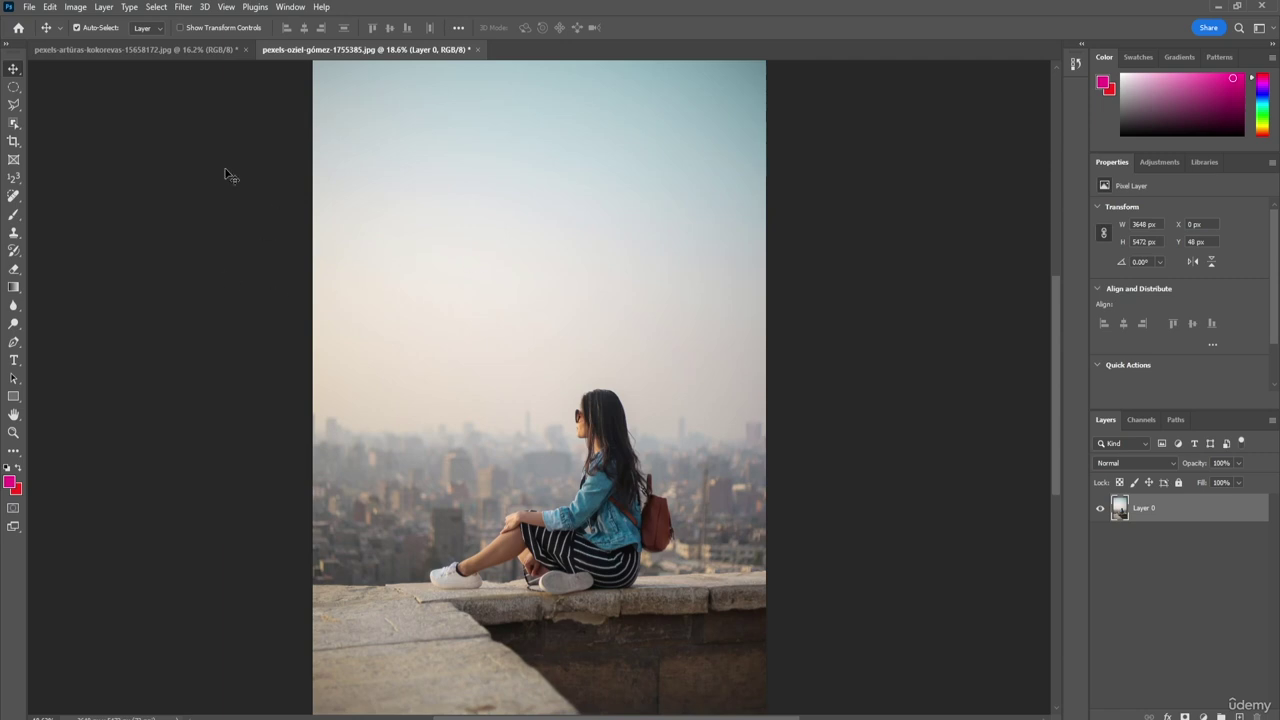
Step: Draw an artboard of about 2527 by 1858 px around the seated woman with the Artboard tool
right_click(15, 74)
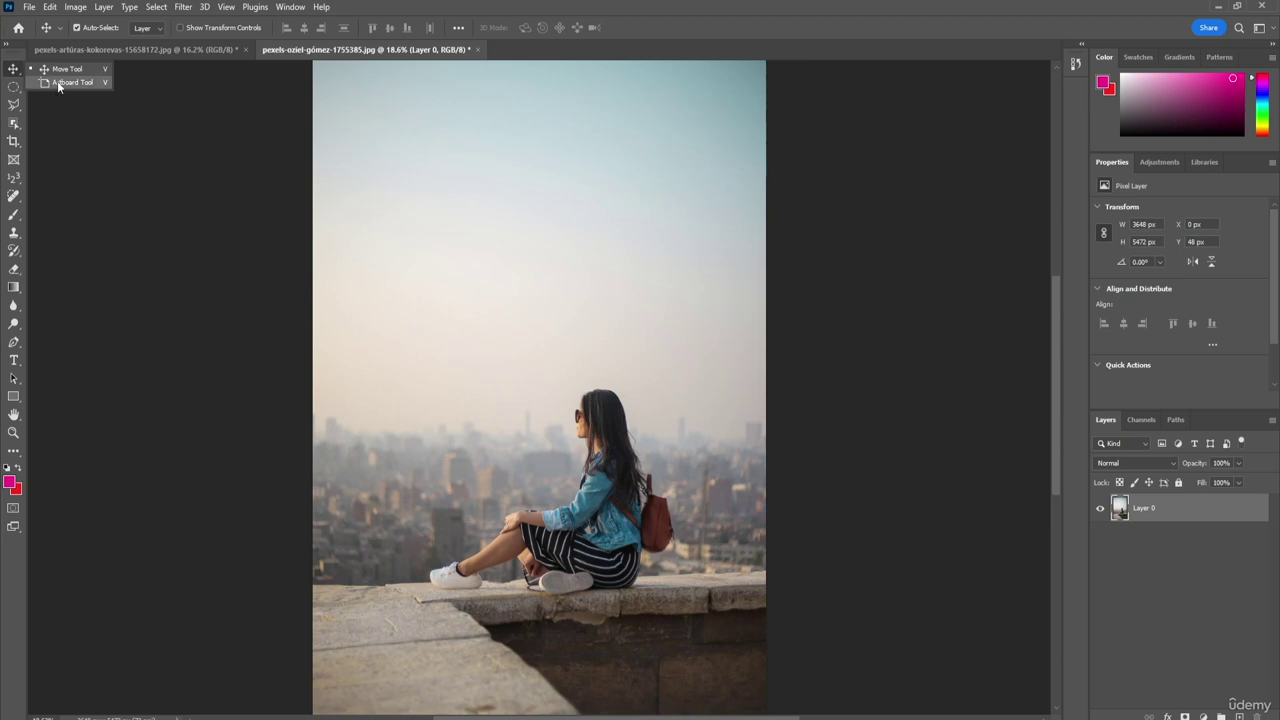
left_click(58, 82)
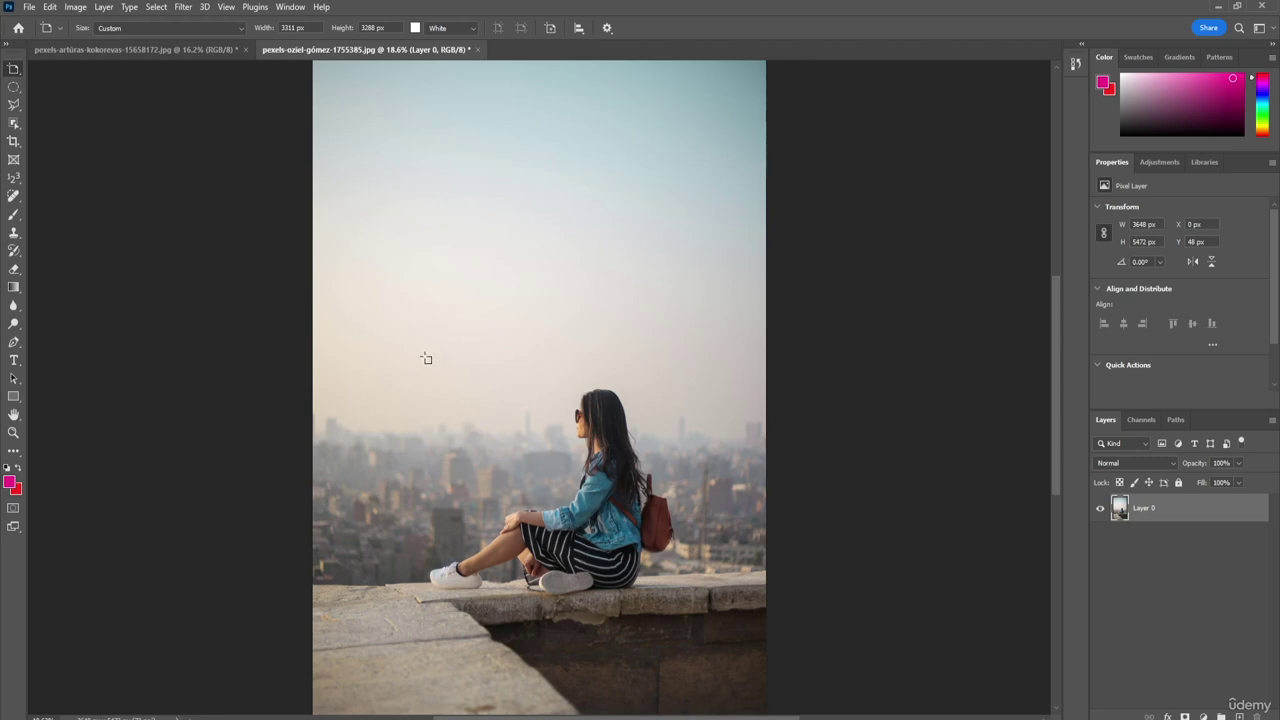
left_click_drag(406, 370, 722, 614)
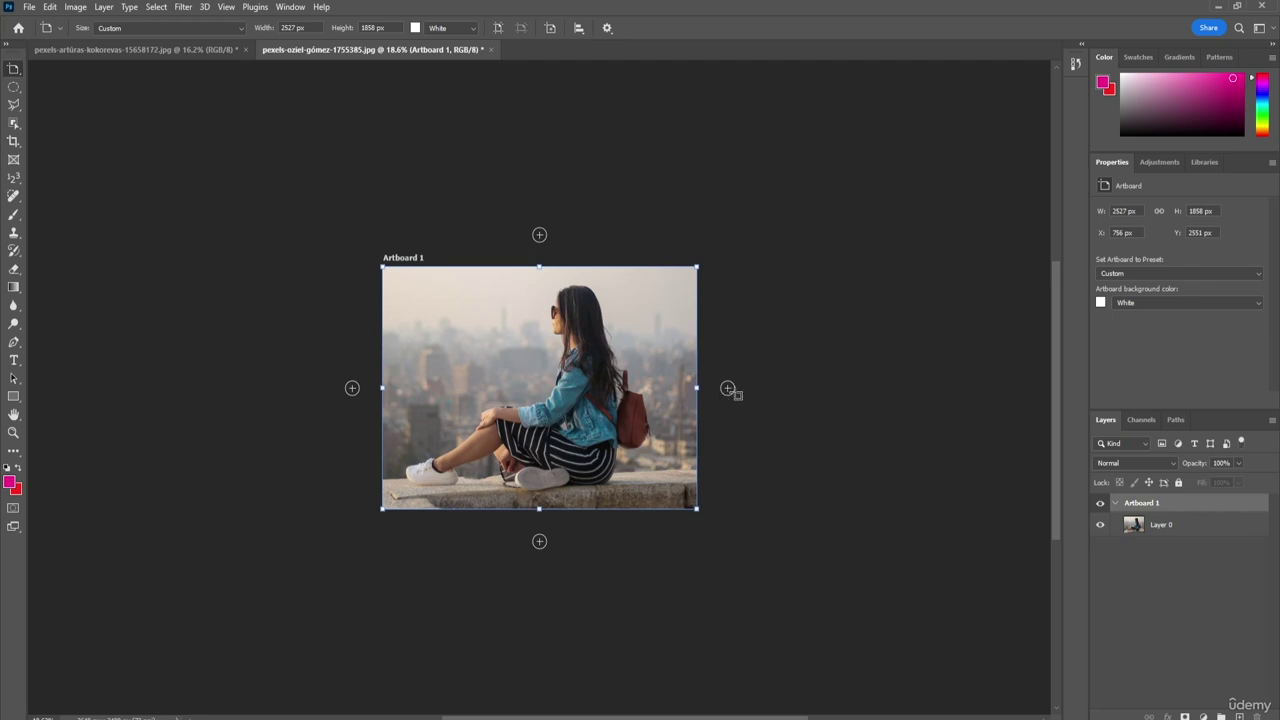
Step: Add five blank adjoining artboards, starting beside Artboard 1, going up two, one across to the left and one down
left_click(727, 389)
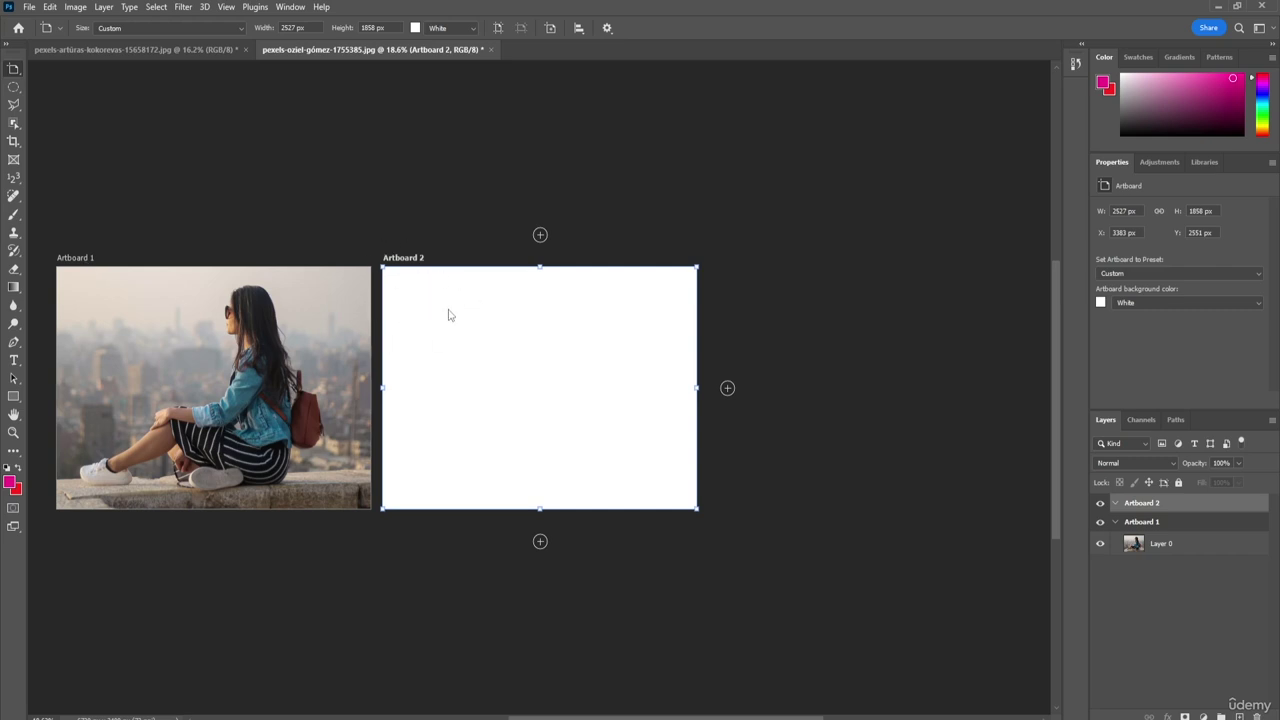
left_click(540, 235)
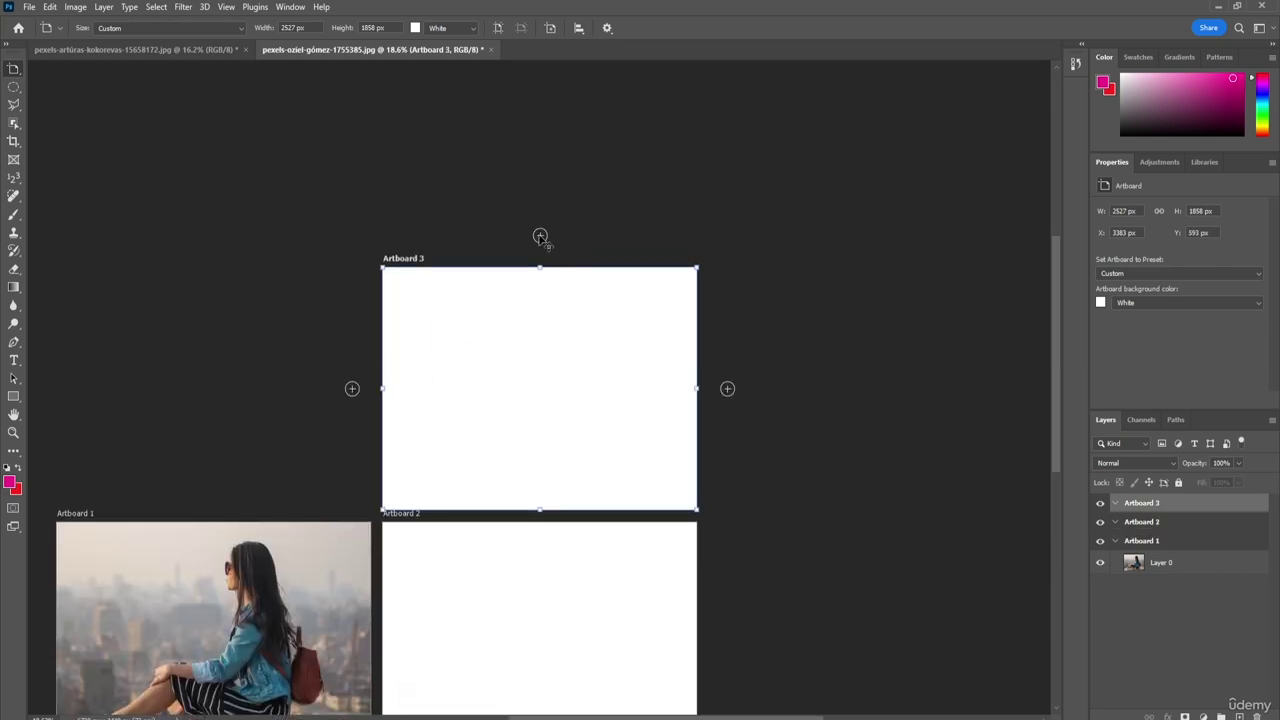
left_click(541, 236)
left_click(352, 389)
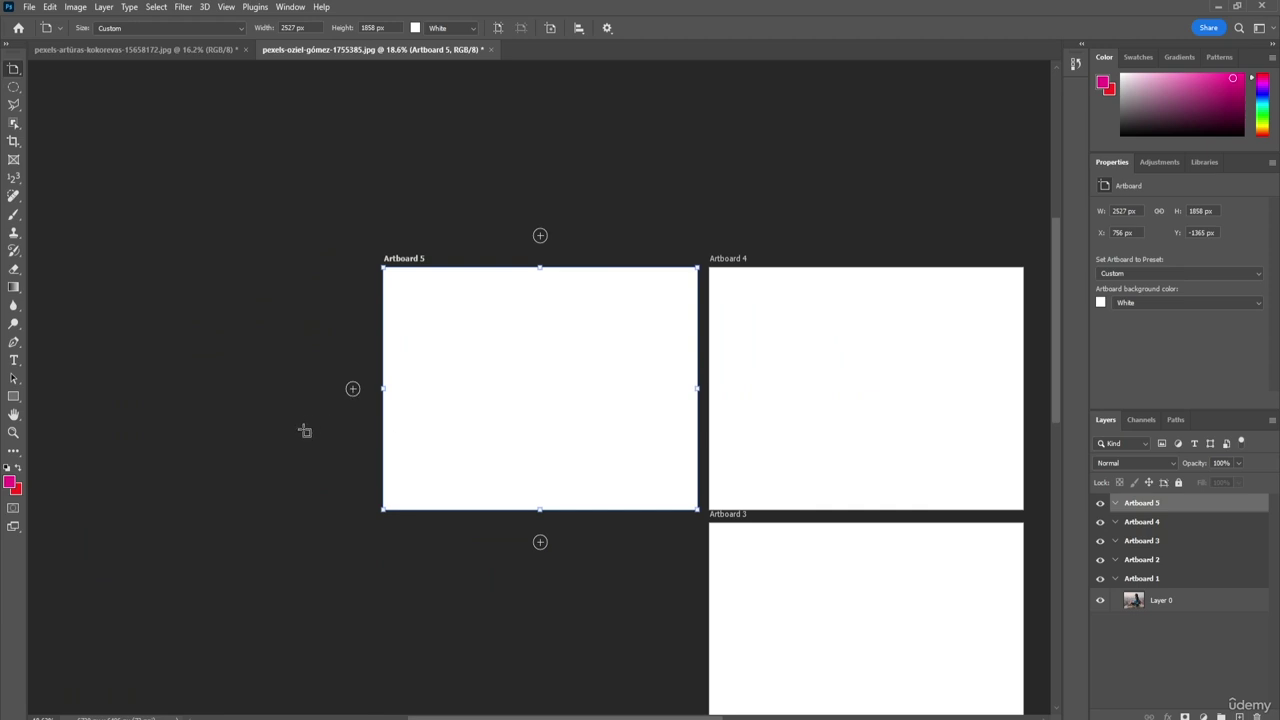
left_click(540, 543)
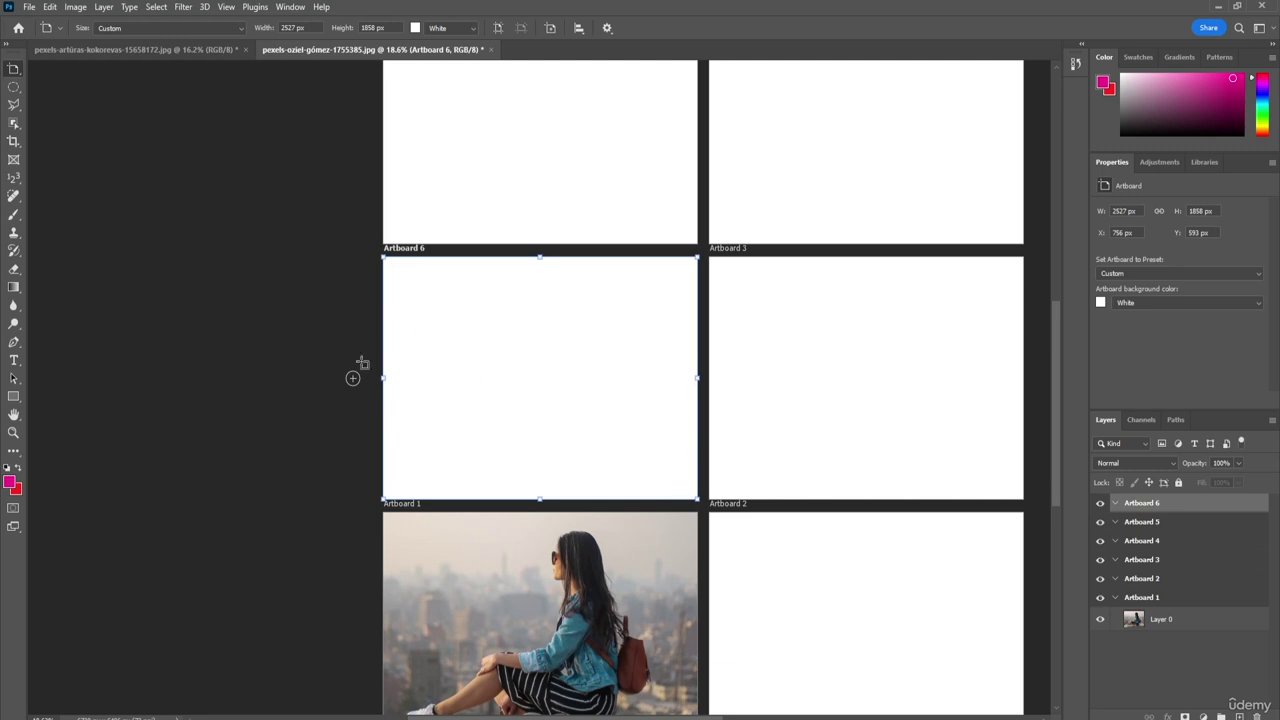
Step: Delete the five blank artboards, keeping only Artboard 1 with the photo
scroll(553, 539, "down", 2)
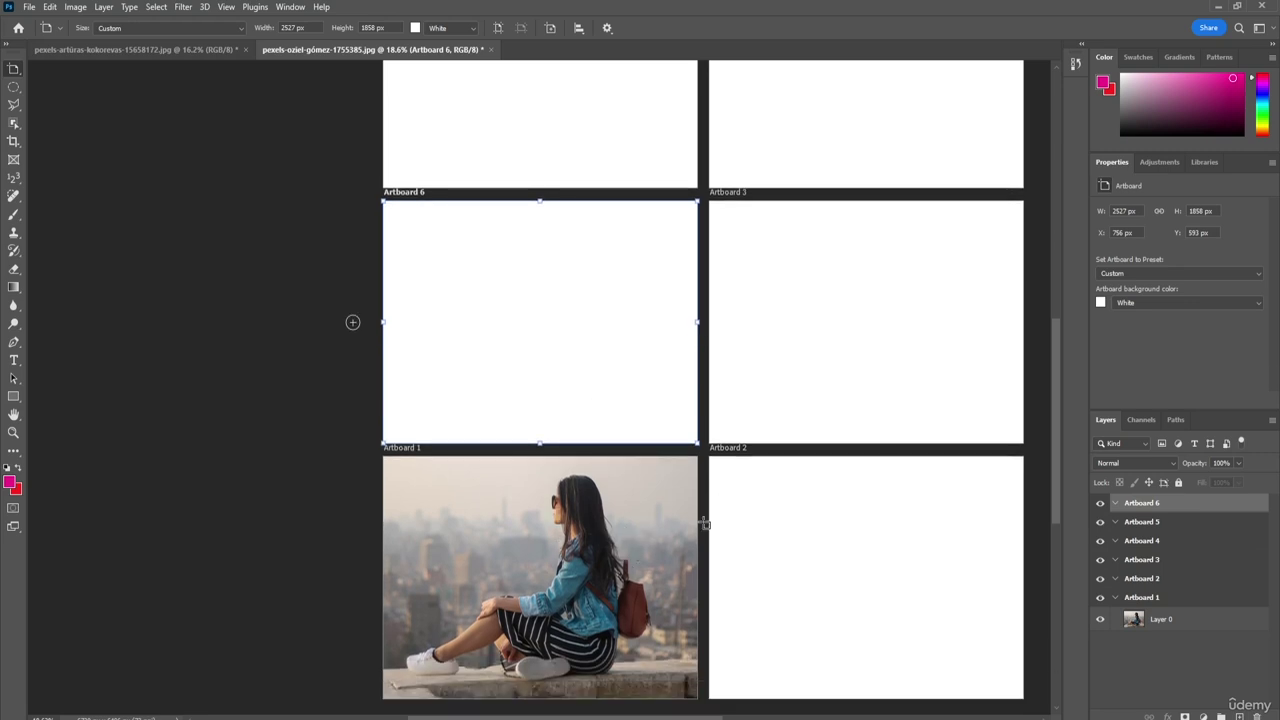
key("Delete")
key("Delete")
key("Delete")
key("Delete")
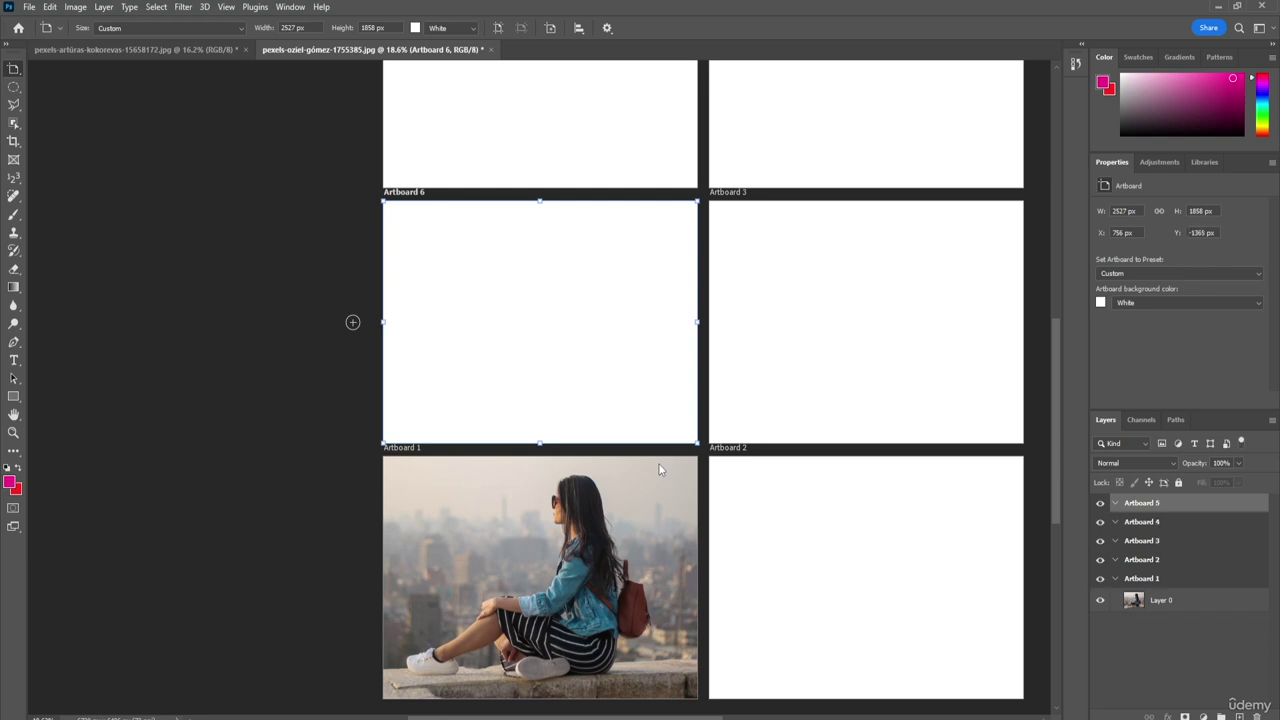
key("Delete")
key("Delete")
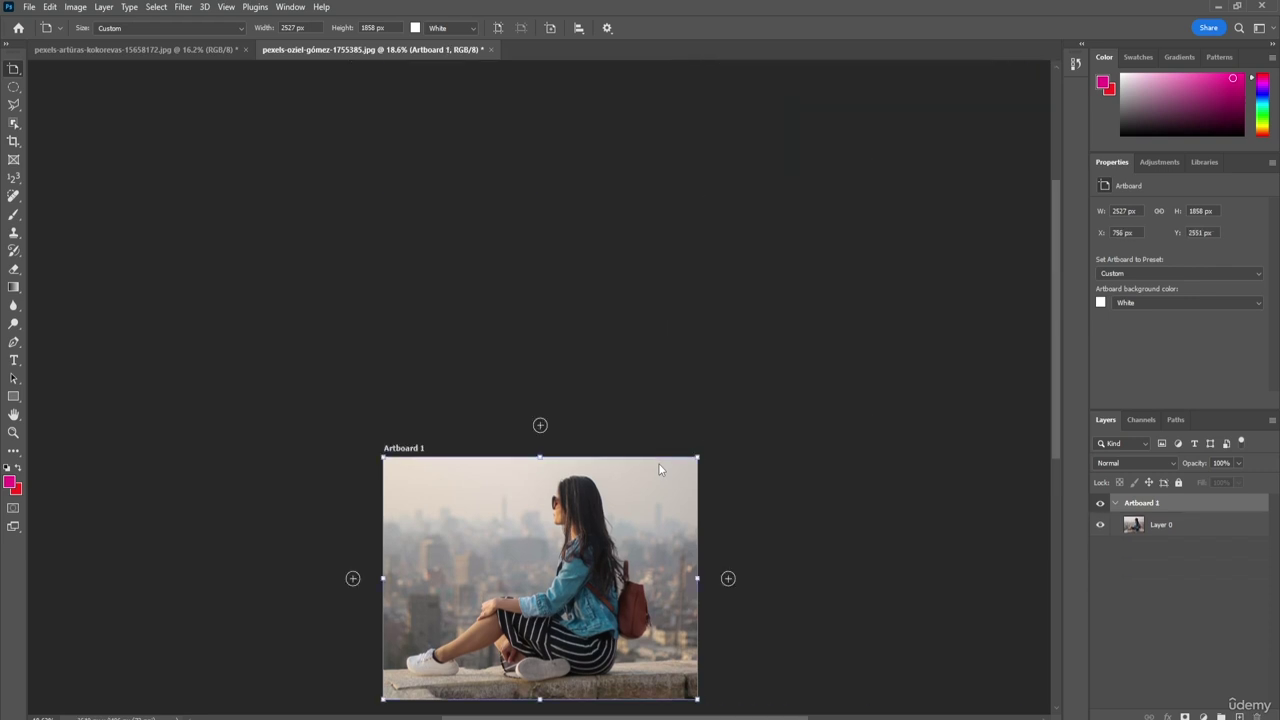
Step: Remove Artboard 1, keeping the photo layer on its original canvas
scroll(614, 434, "down", 2)
key("Delete")
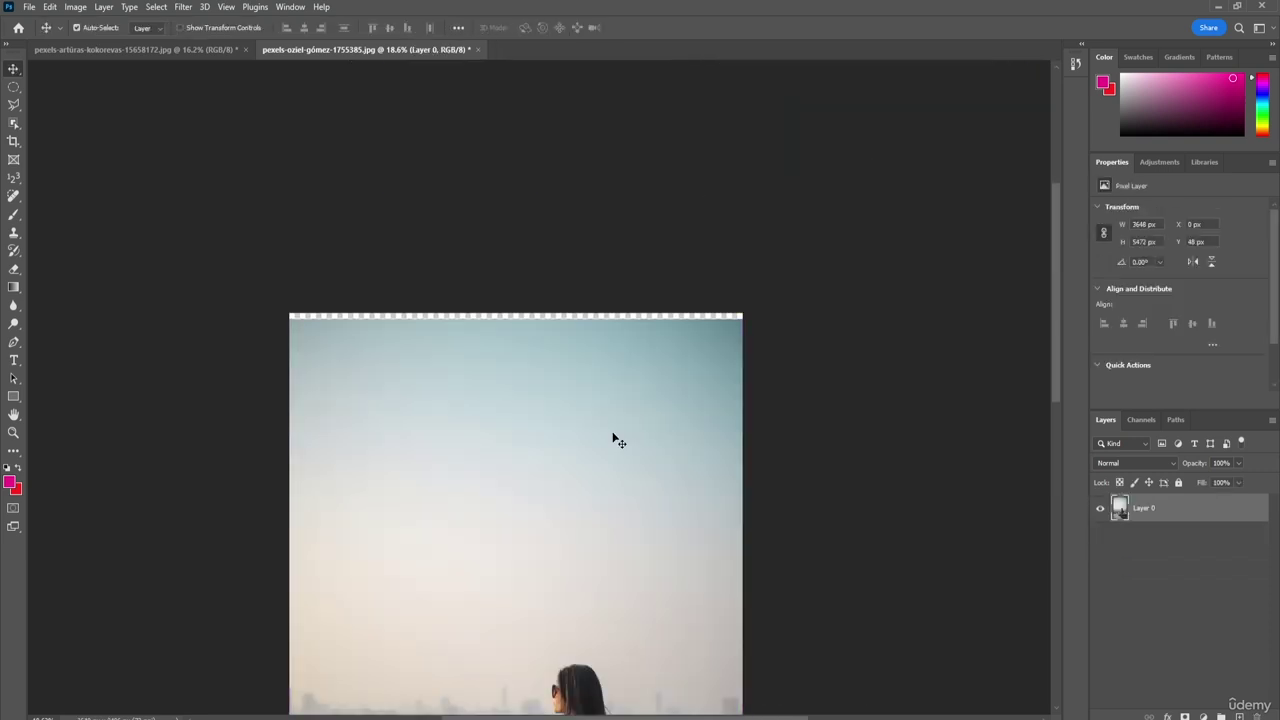
scroll(614, 436, "down", 4)
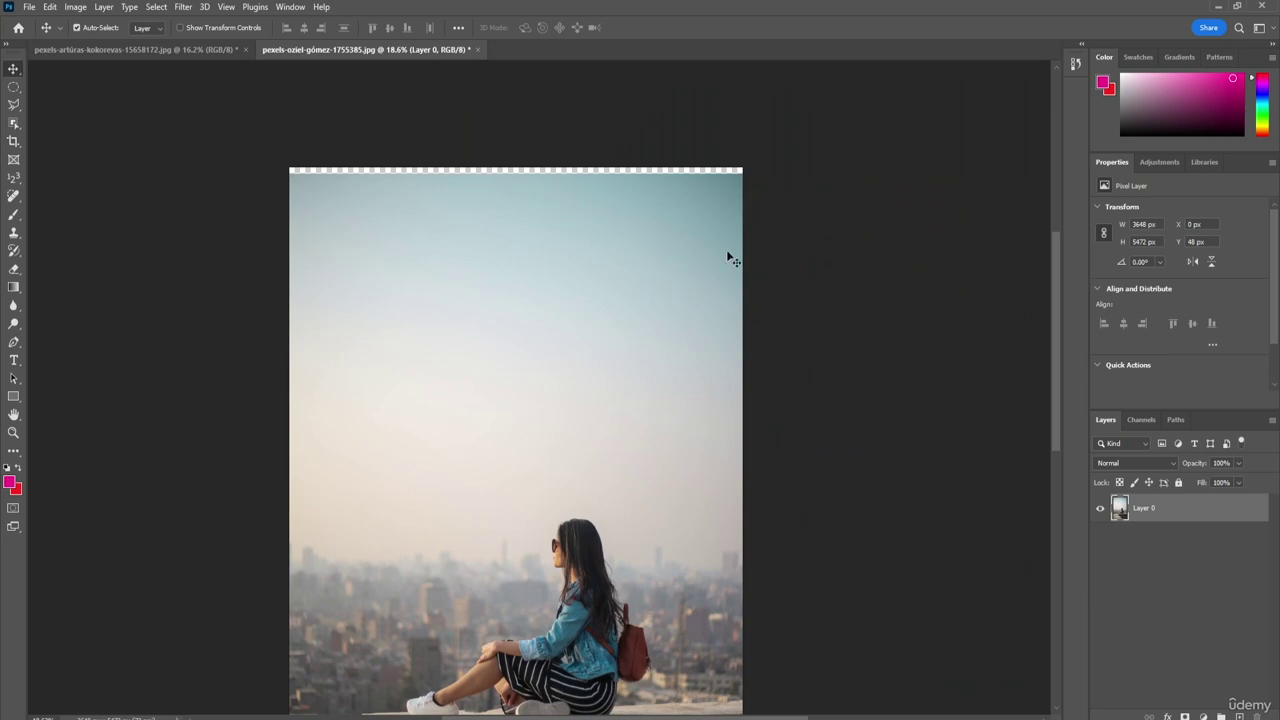
Step: Reposition the photo layer with the Move tool until it sits flush with the canvas edges at X 0, Y 0 px
left_click_drag(639, 510, 646, 448)
left_click_drag(521, 402, 513, 404)
scroll(755, 378, "down", 2)
scroll(752, 377, "down", 3)
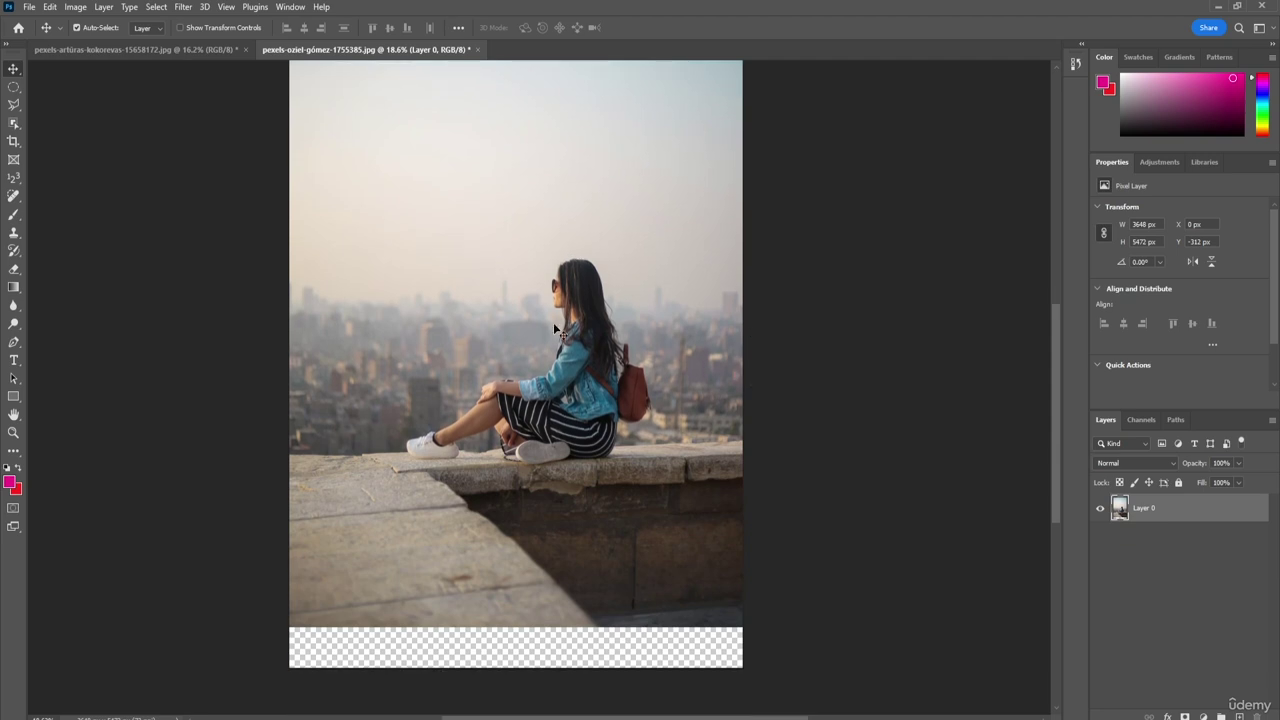
left_click_drag(531, 314, 531, 353)
scroll(480, 391, "up", 3)
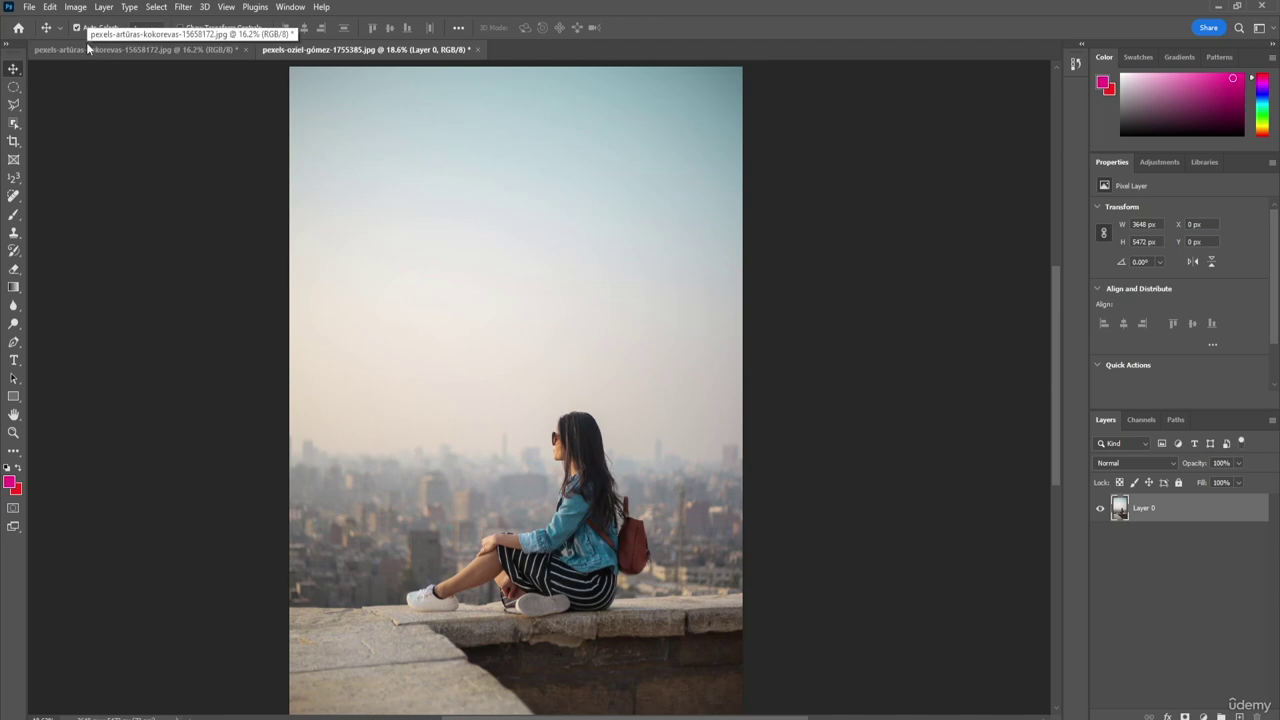
Step: Draw a rectangular marquee selection of about 1498 by 1118 px in the sky above the woman
left_click(13, 88)
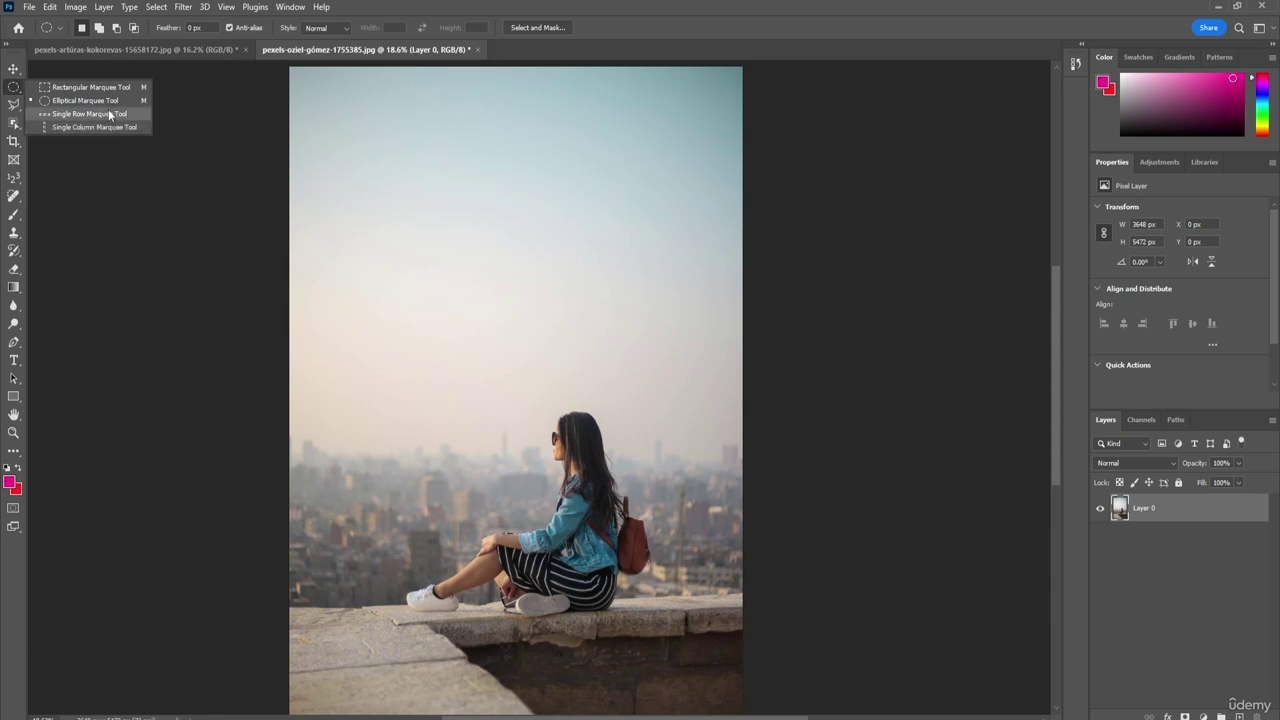
left_click(110, 88)
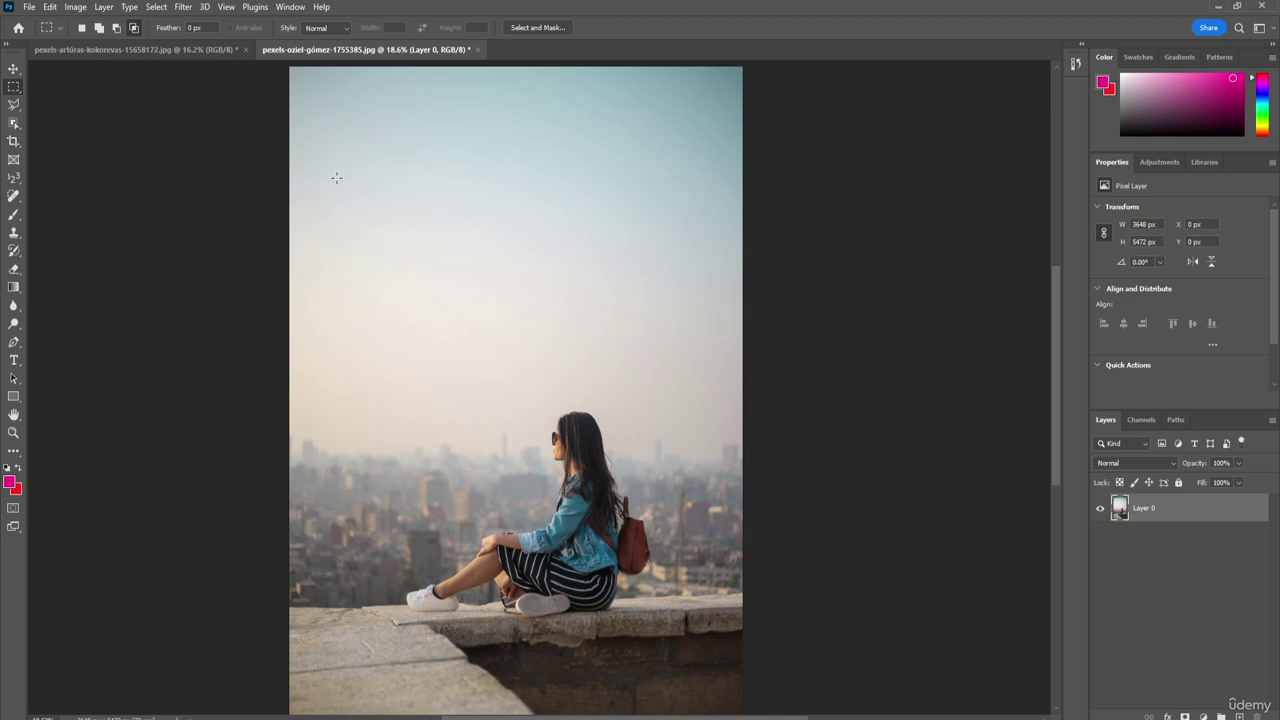
left_click_drag(325, 160, 511, 304)
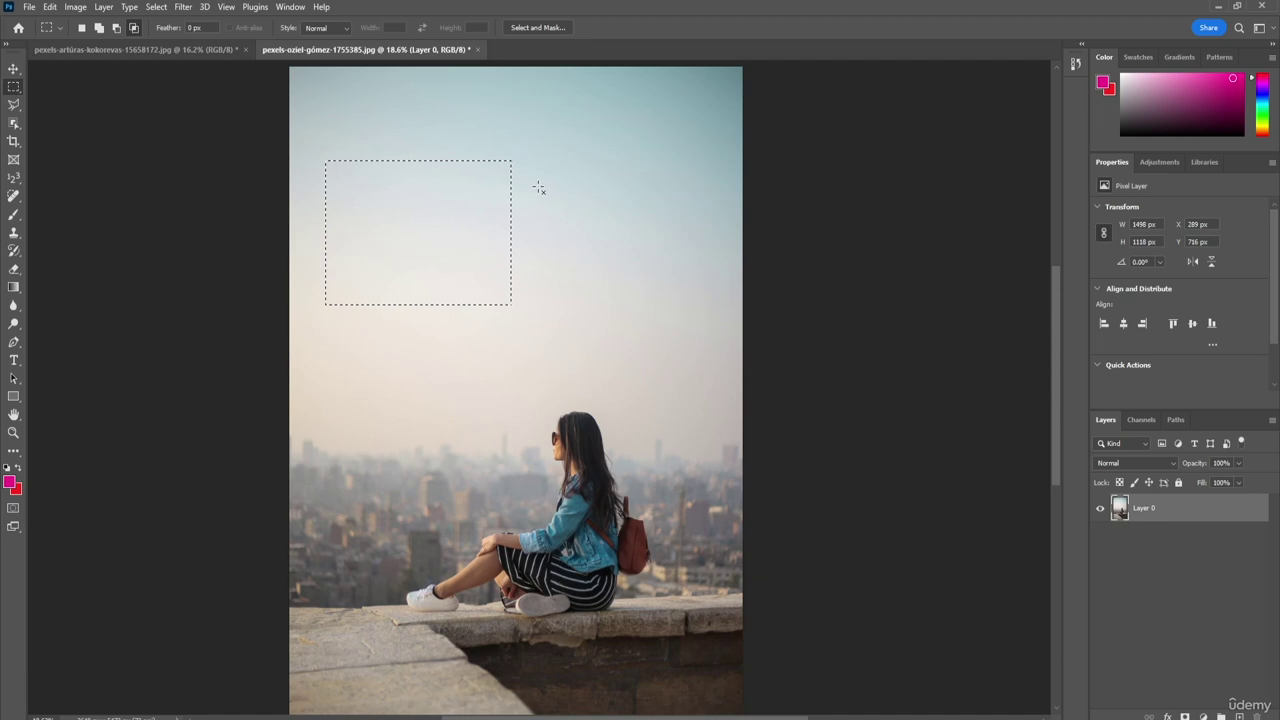
Step: Cut the rectangular sky selection onto its own layer with Layer Via Cut
right_click(394, 218)
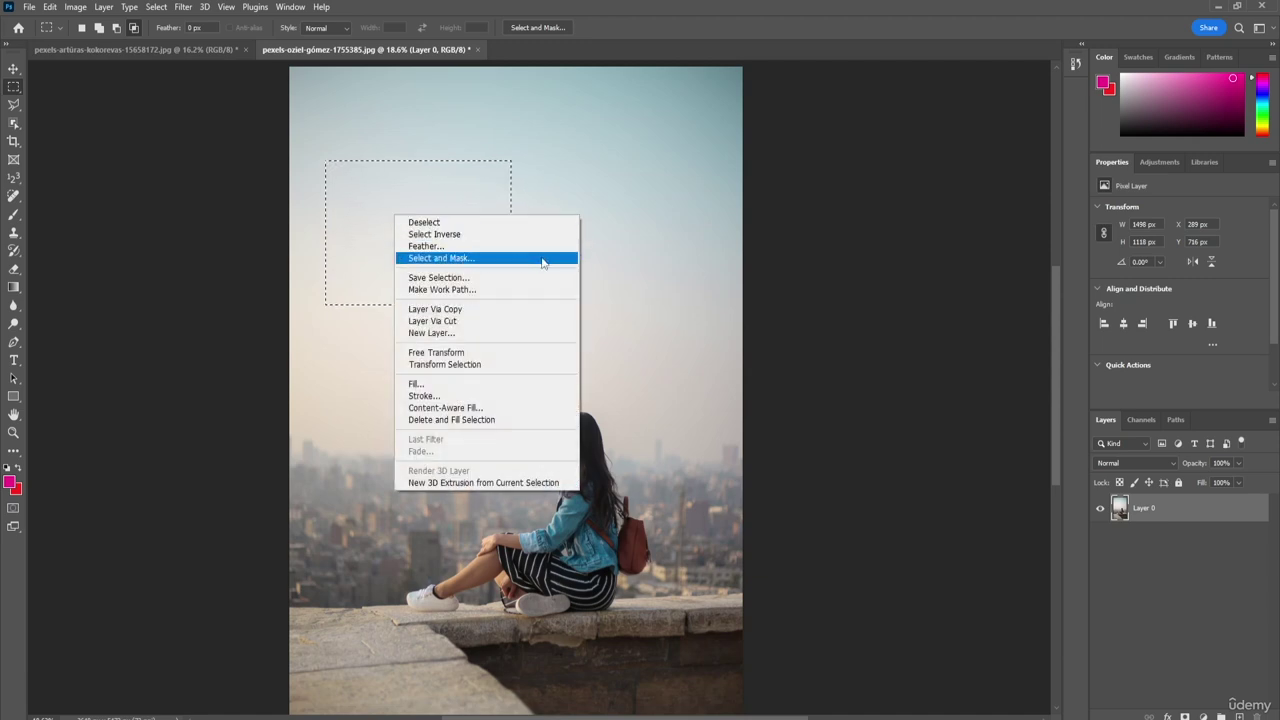
left_click(668, 311)
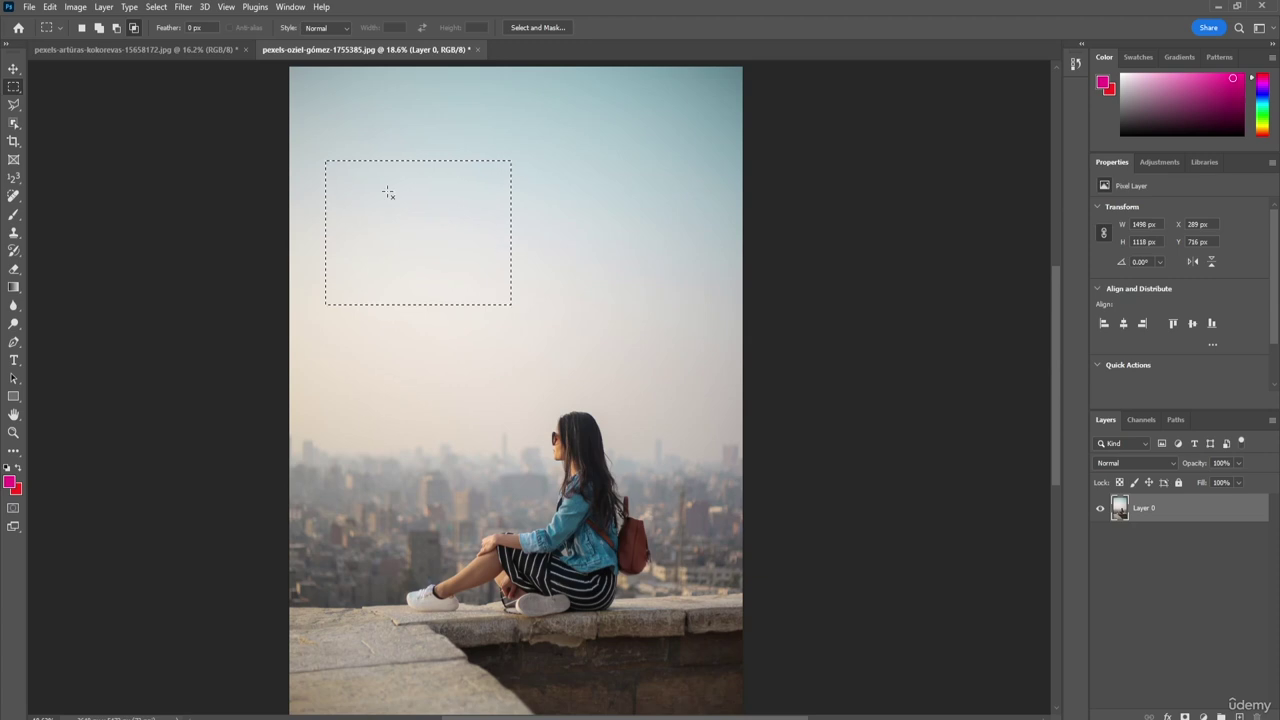
right_click(423, 229)
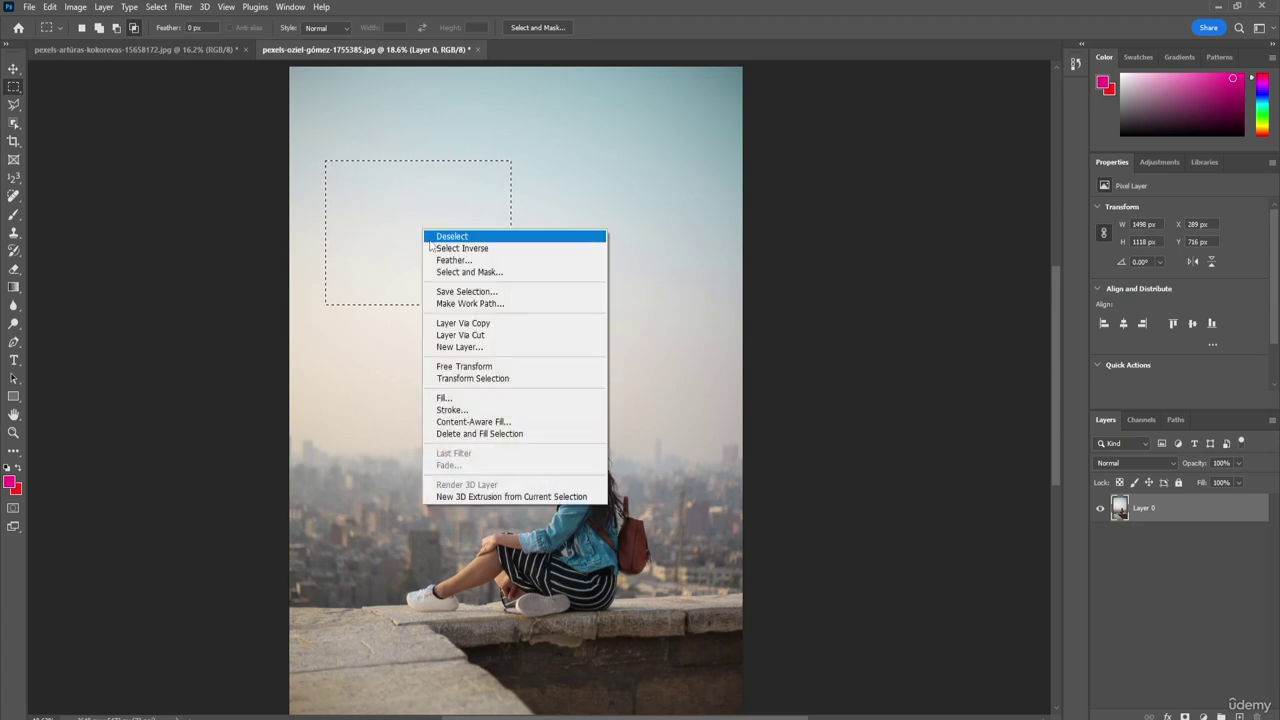
left_click(479, 338)
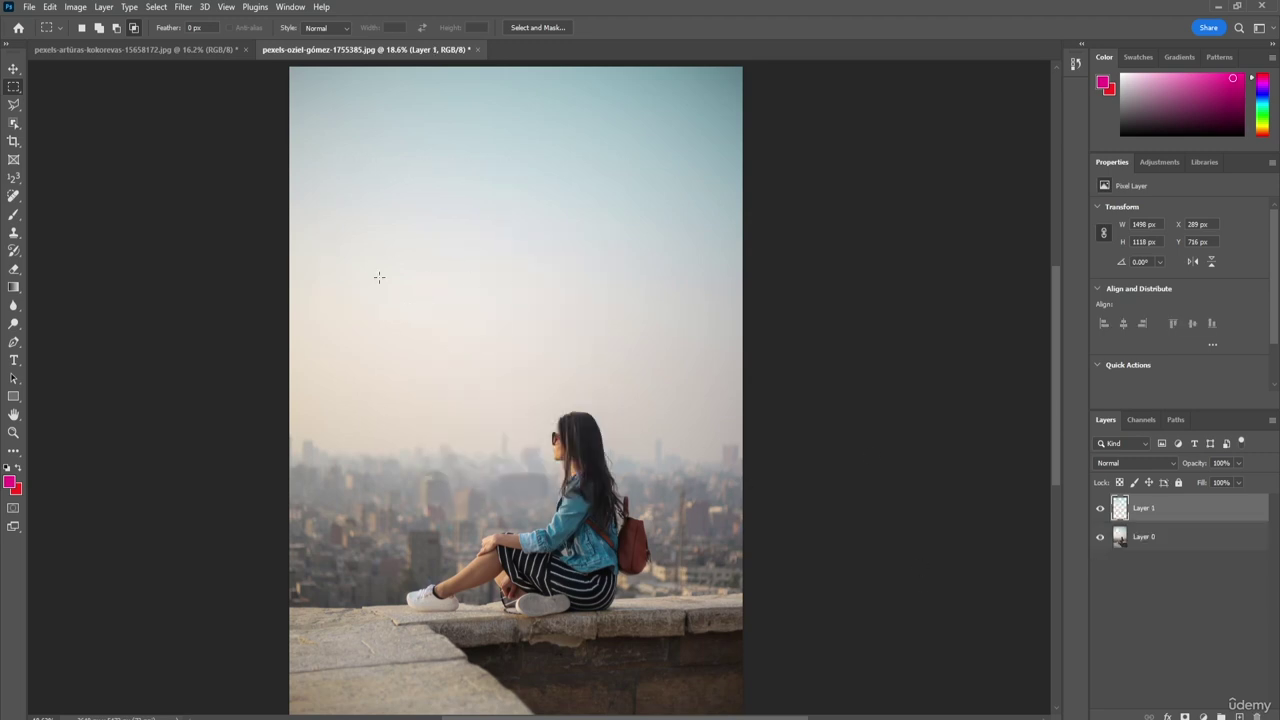
Step: Hide and show Layer 0 to inspect the cut sky rectangle, and return the photo to a single layer
left_click(1100, 540)
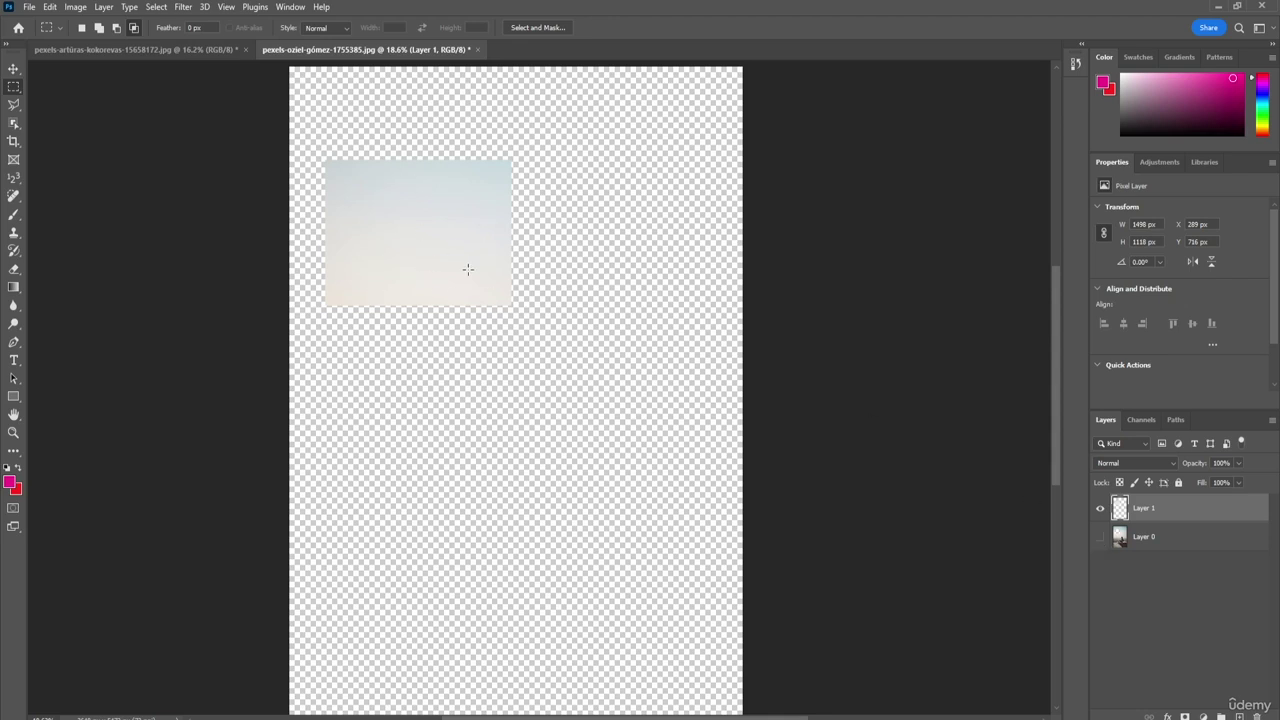
left_click(1100, 537)
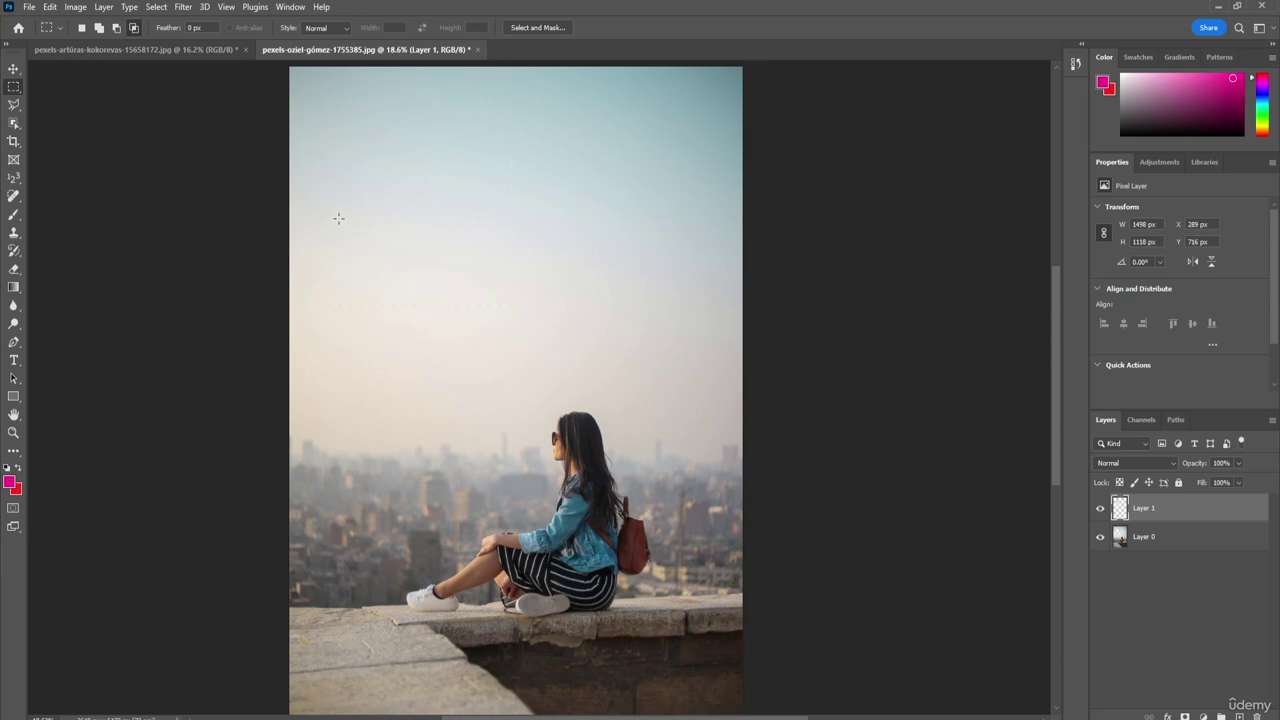
left_click(1100, 512)
key("ctrl+e")
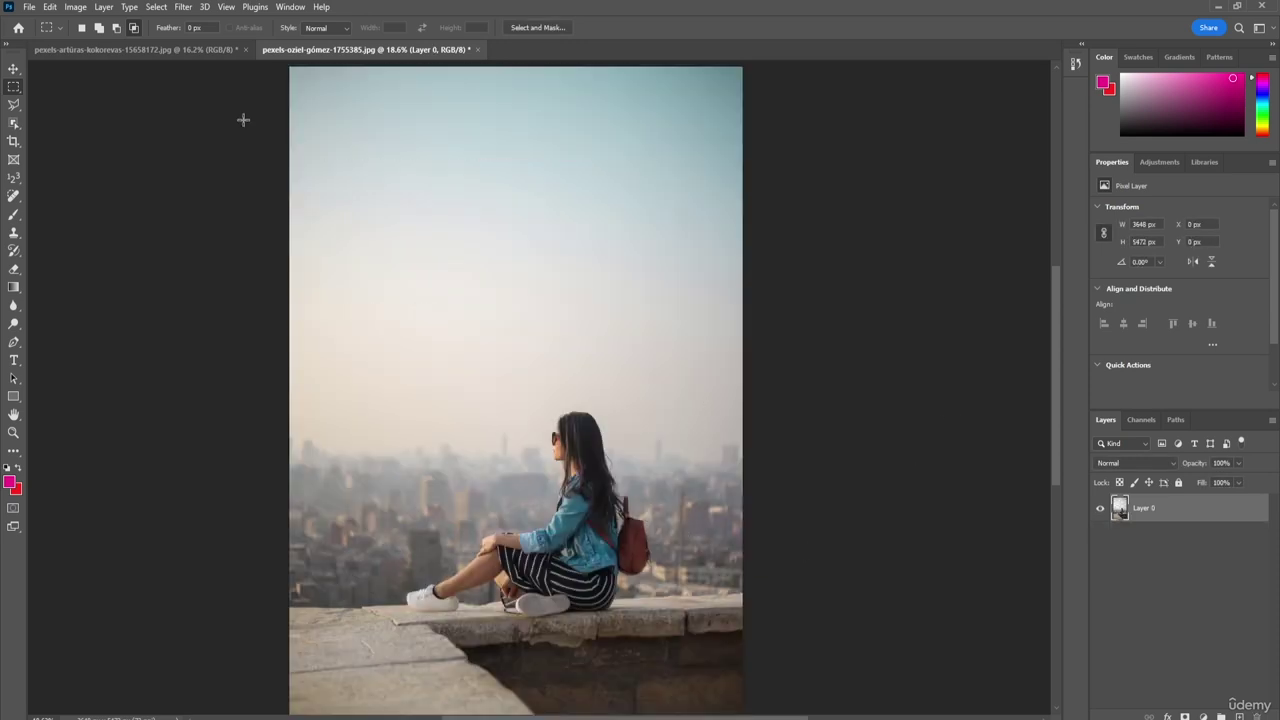
Step: Select a circle of about 1192 by 1187 px around the woman's head with the Elliptical Marquee tool and cut it to a new layer
right_click(13, 89)
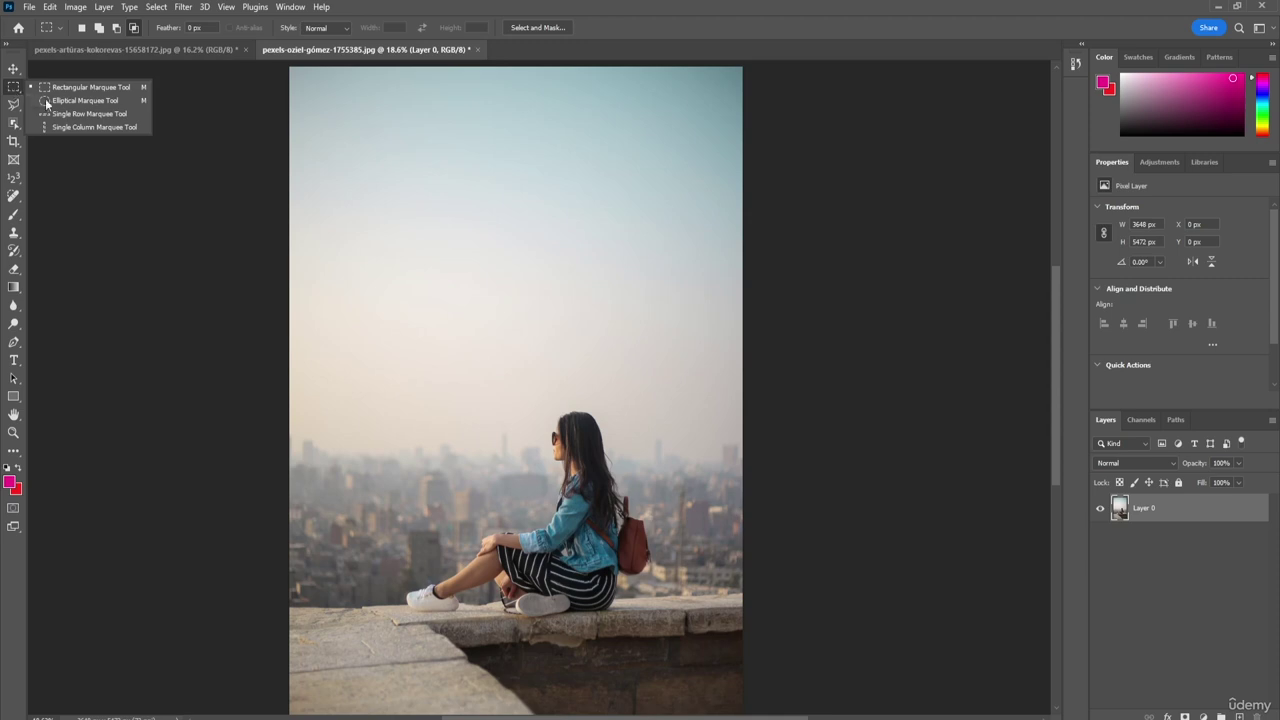
left_click(84, 101)
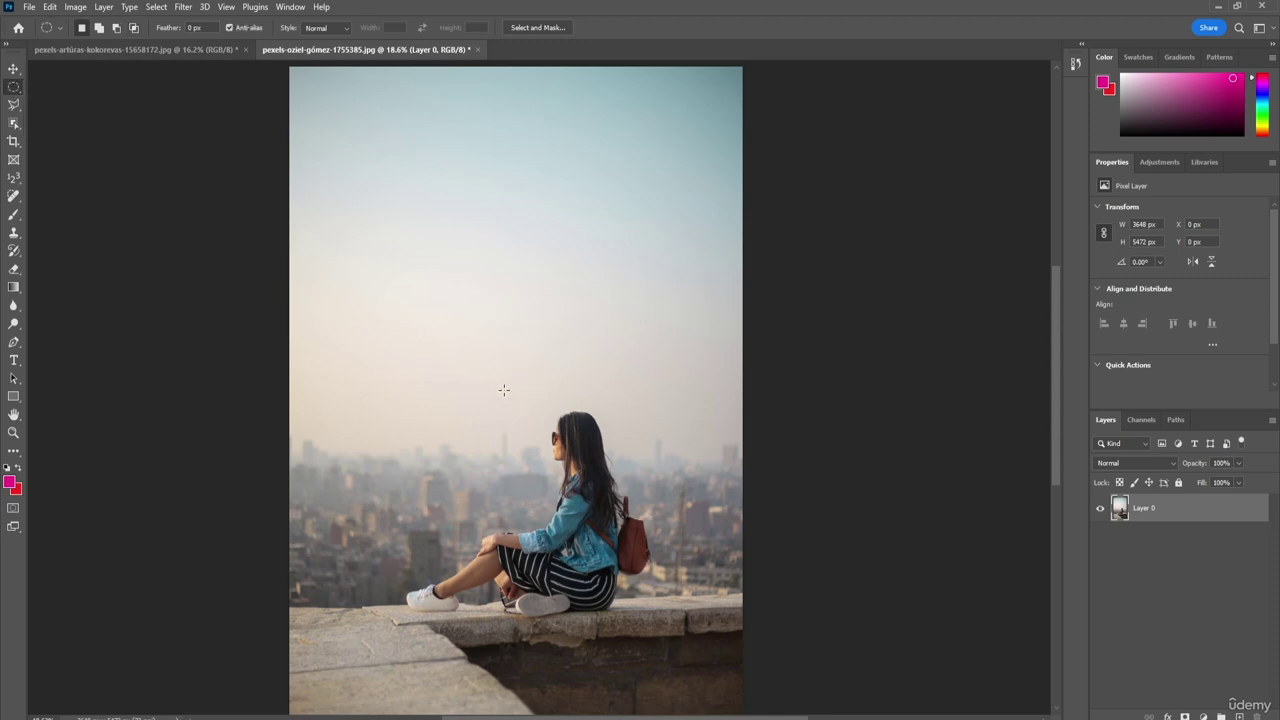
left_click_drag(504, 386, 651, 537)
right_click(566, 440)
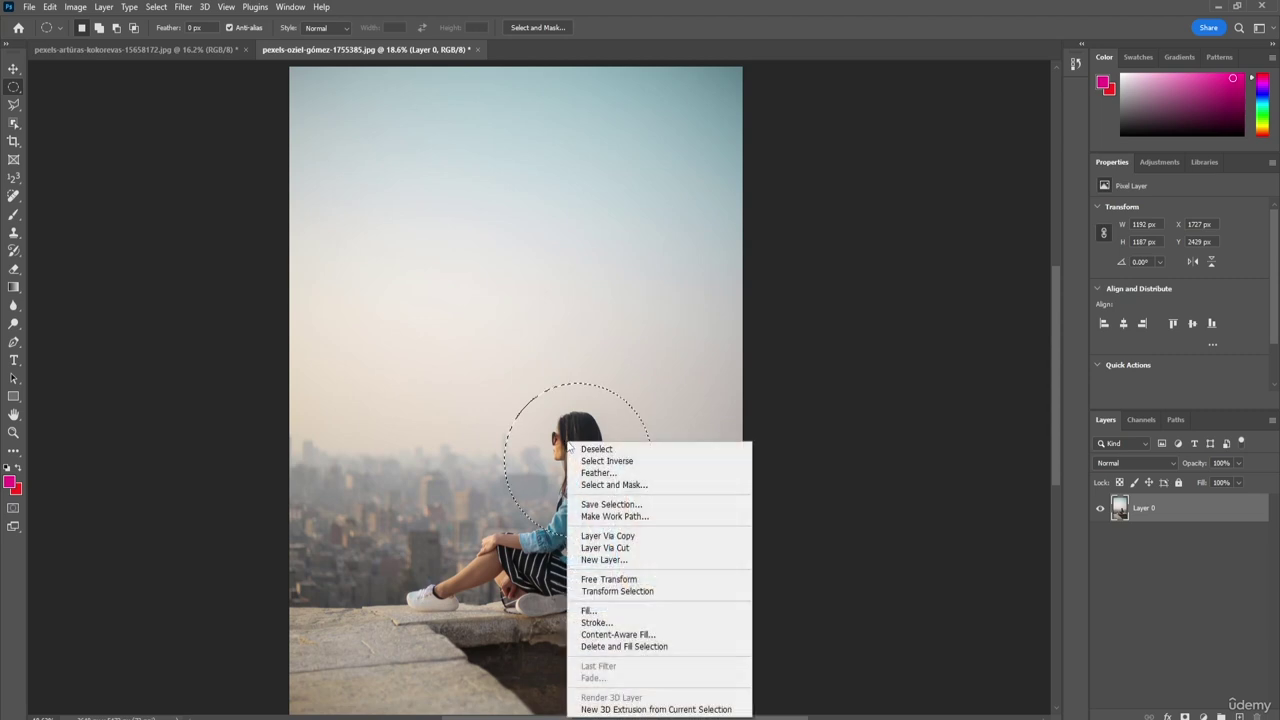
left_click(620, 549)
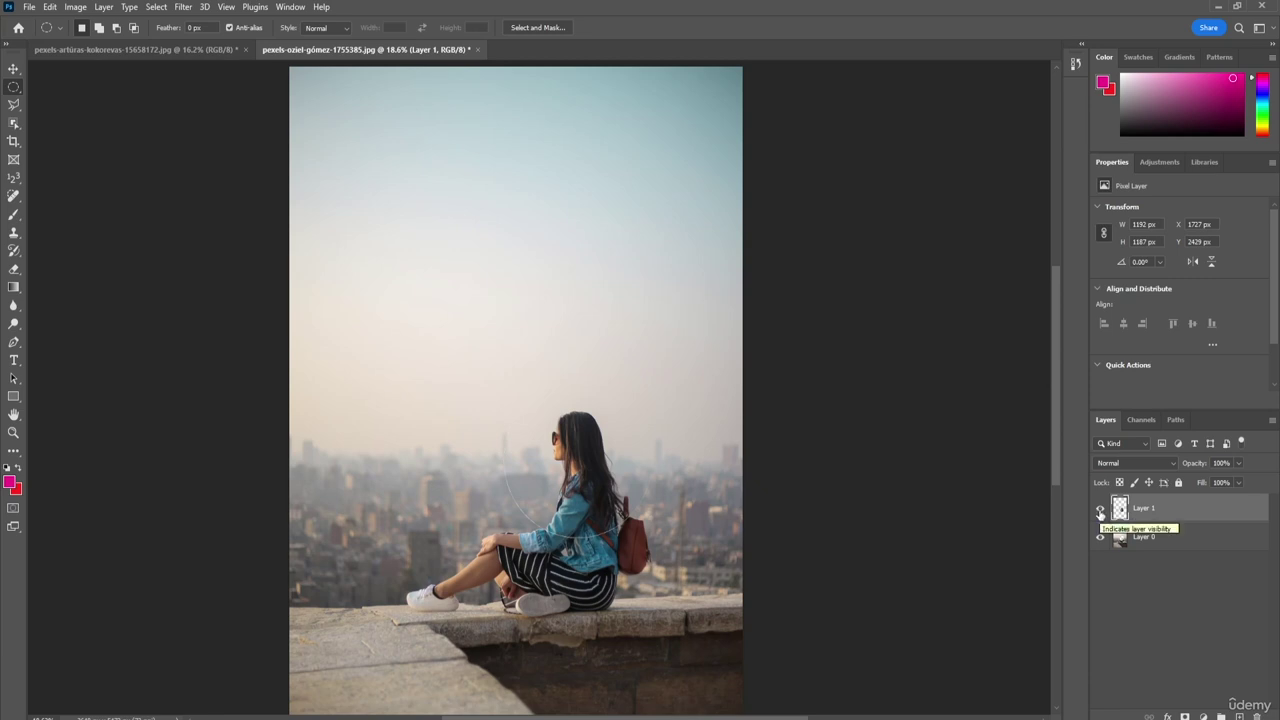
Step: Hide and show Layer 1, and hide Layer 0 to inspect the cut circle on its own
left_click(1100, 512)
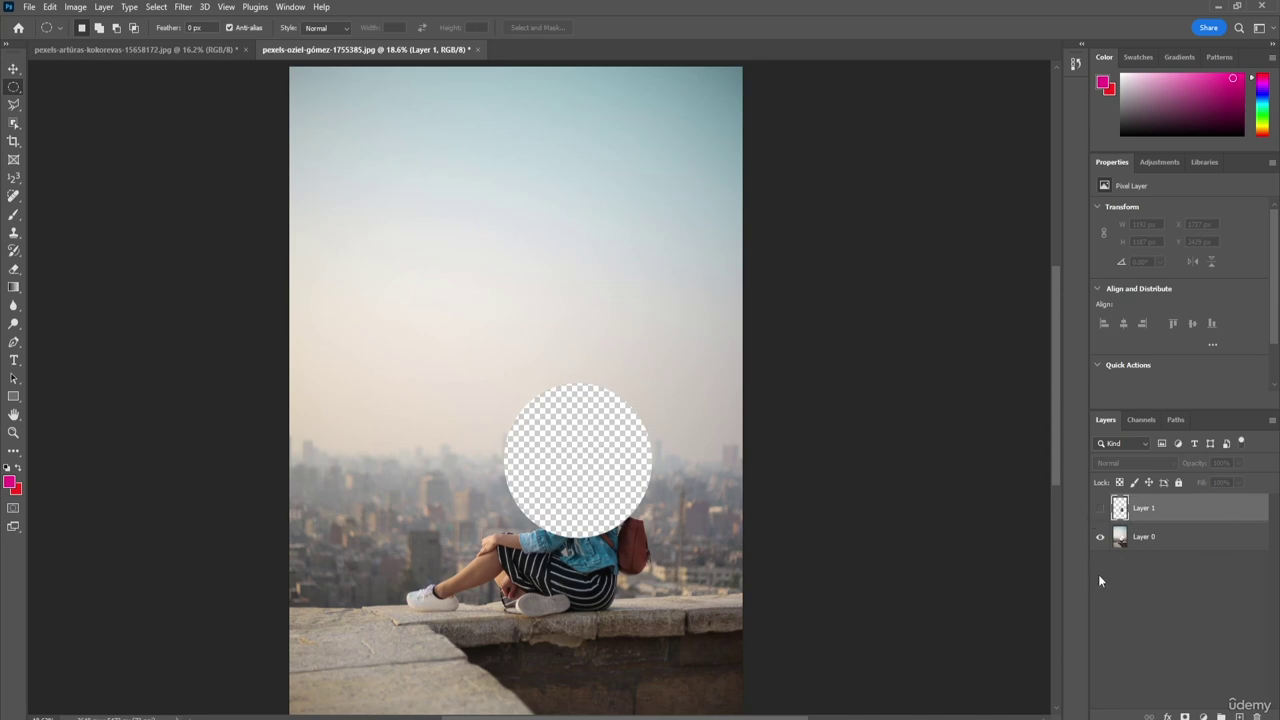
left_click(1100, 509)
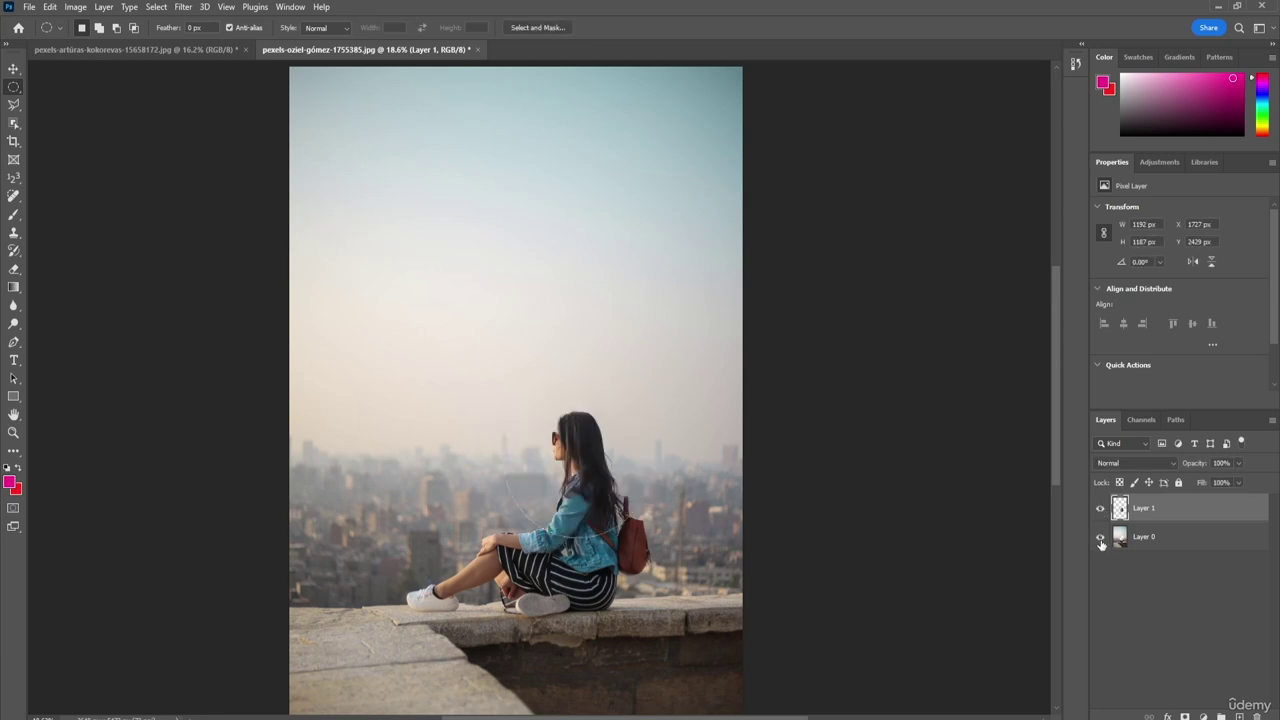
left_click(1100, 537)
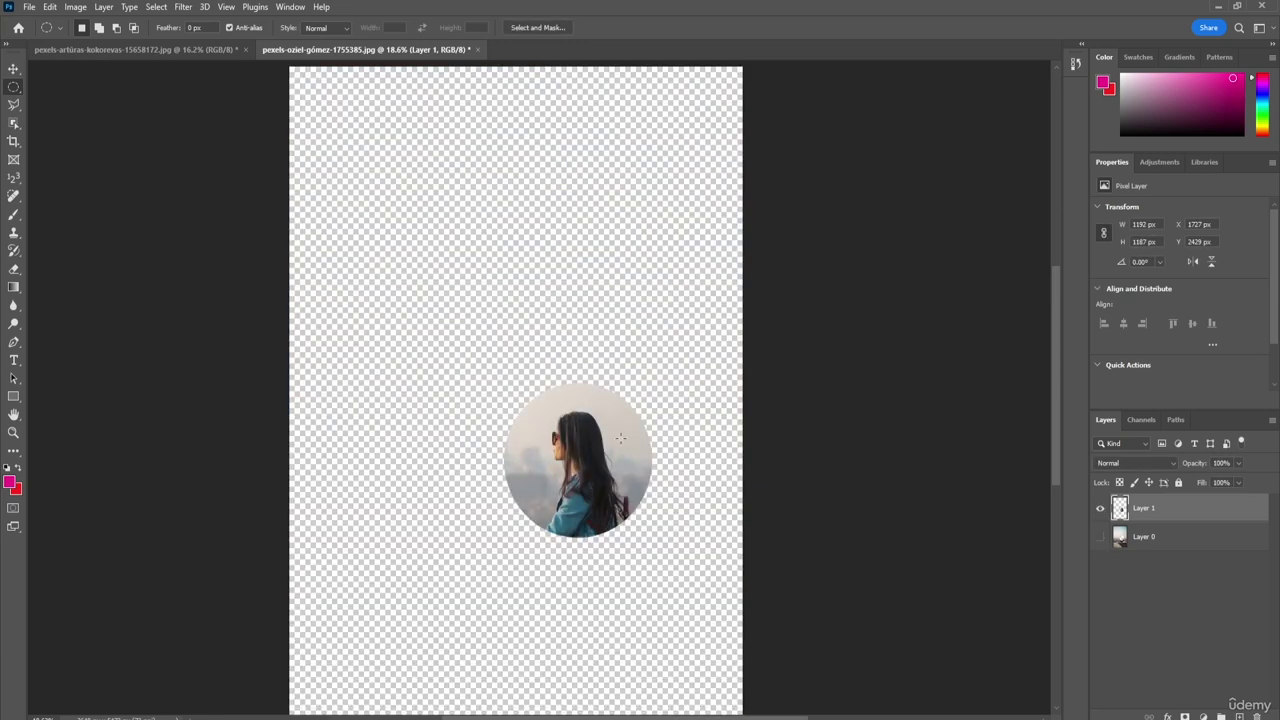
Step: Show Layer 0 again and move the cut circle into the upper sky, to about X 295, Y 404 px
left_click(14, 68)
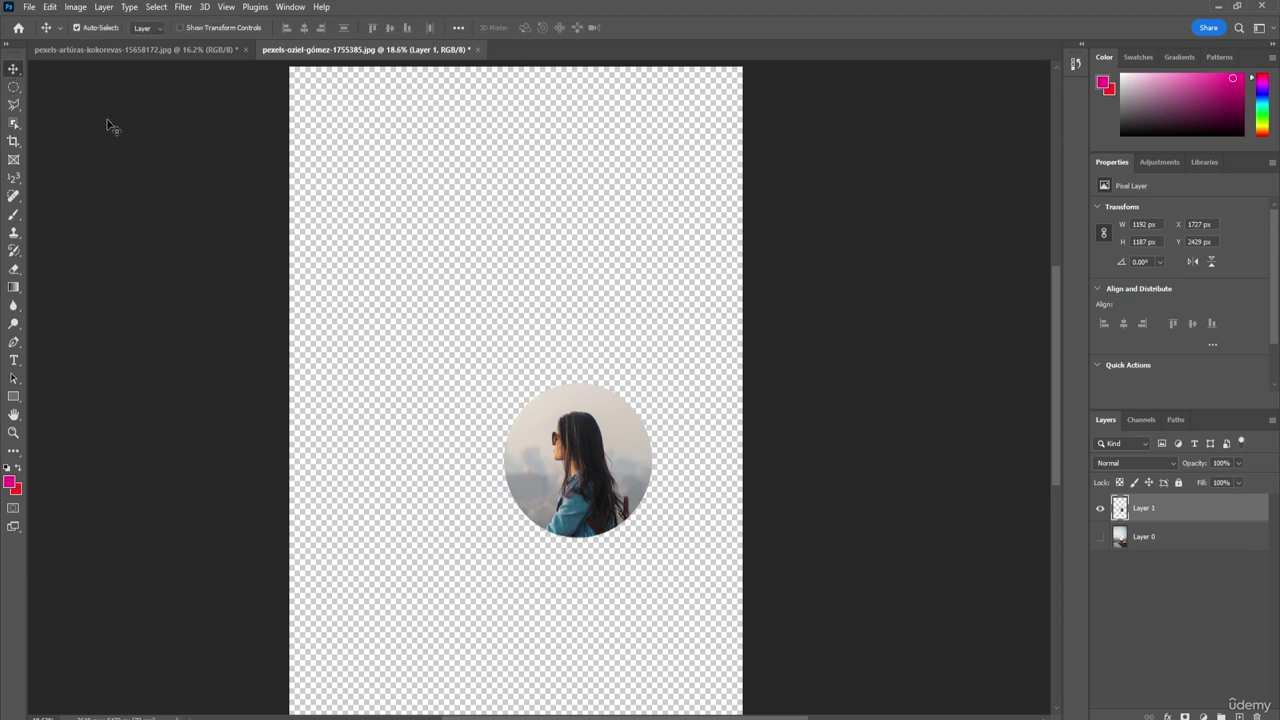
left_click_drag(575, 452, 530, 399)
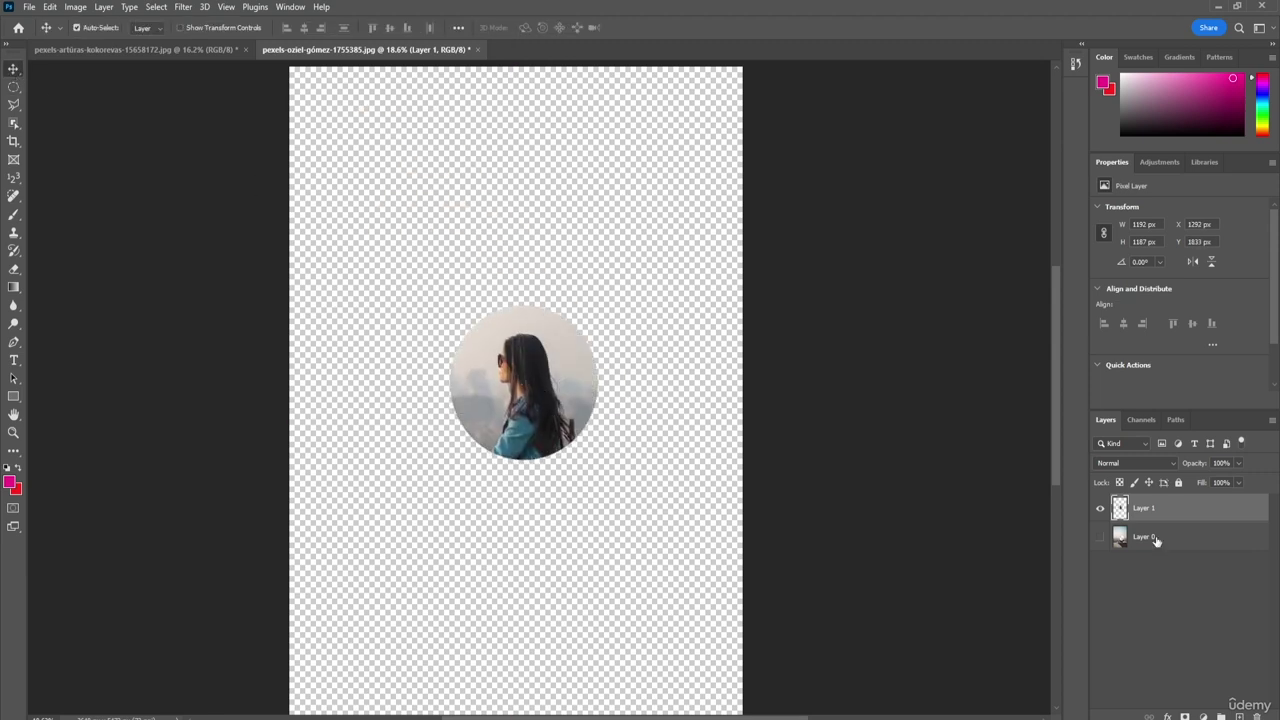
left_click(1101, 537)
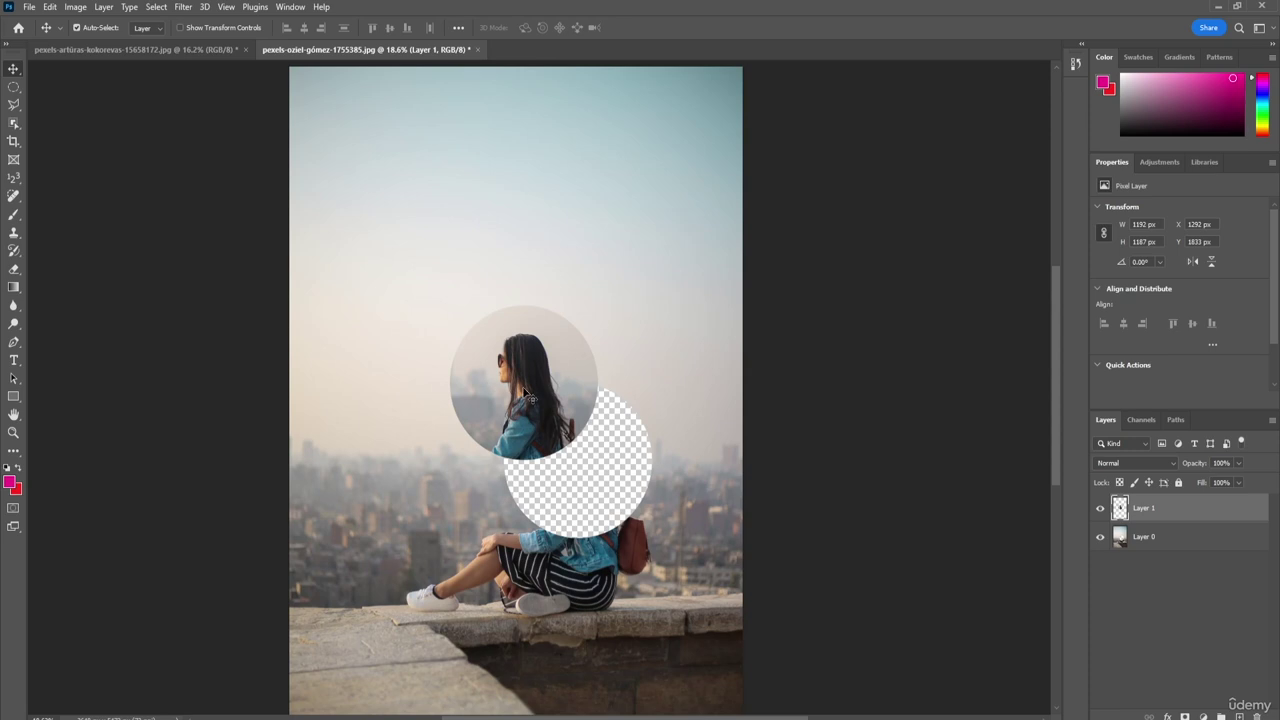
left_click_drag(525, 388, 415, 205)
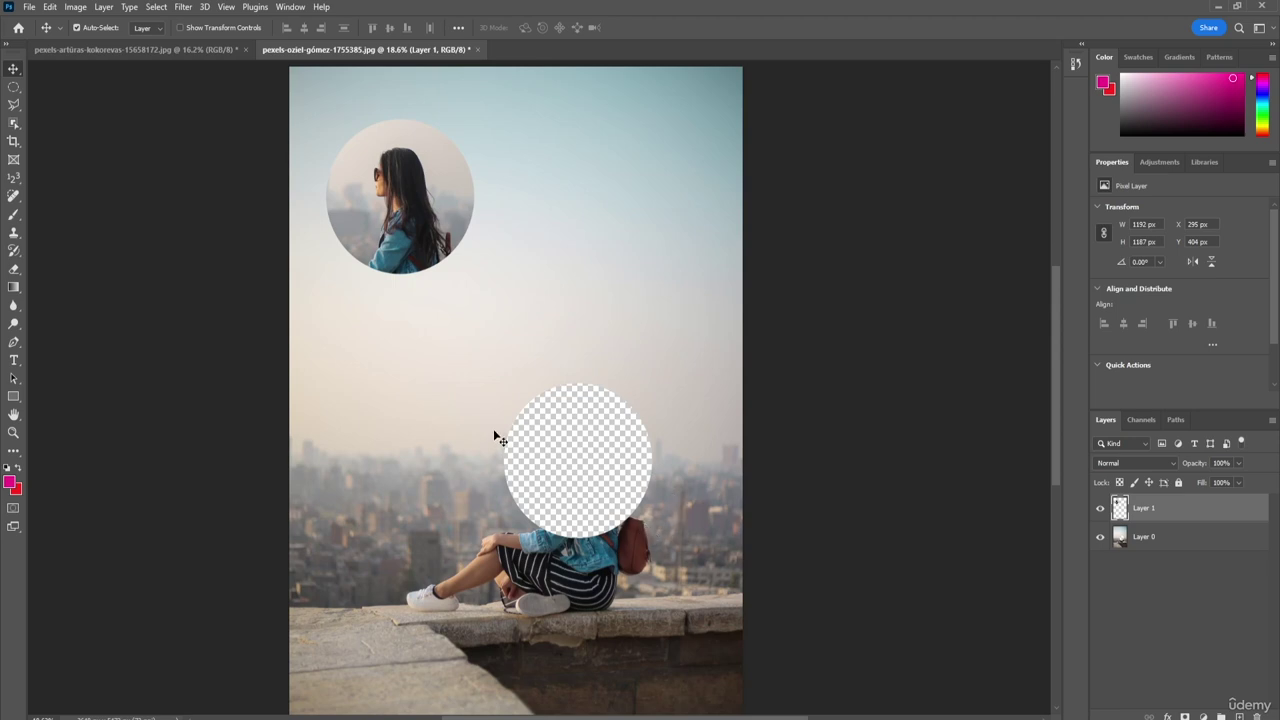
left_click(11, 88)
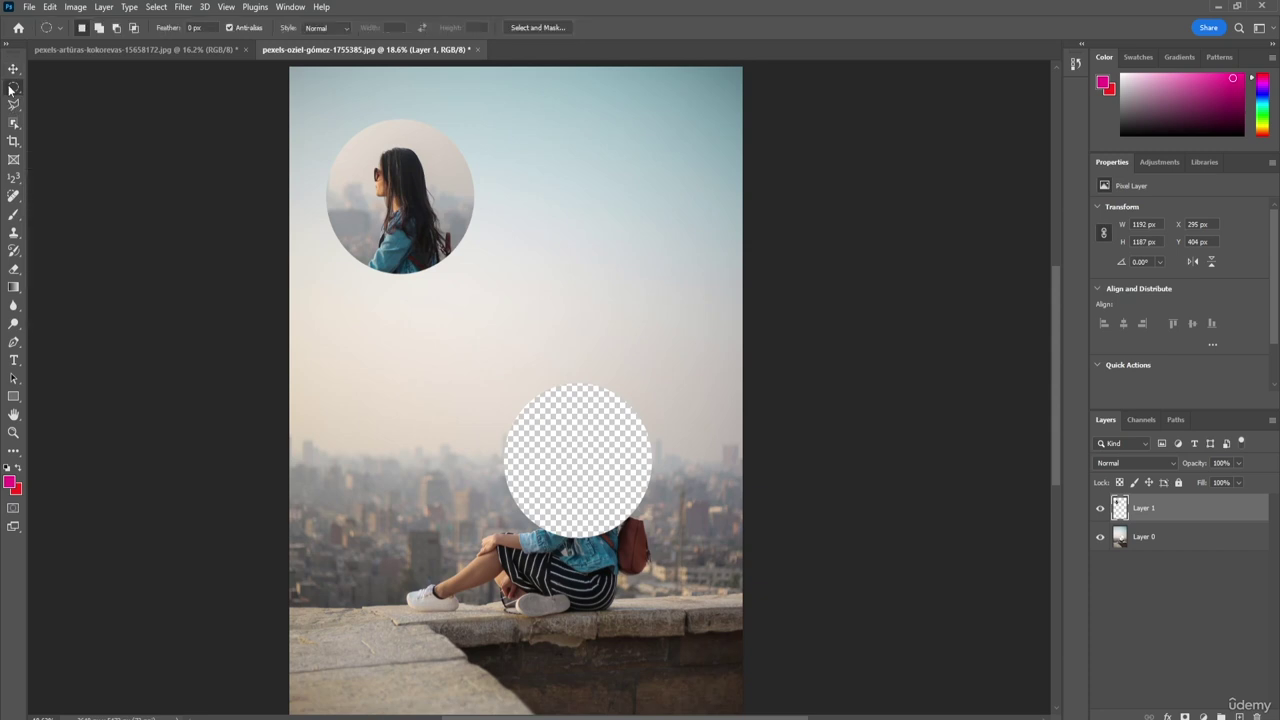
right_click(11, 88)
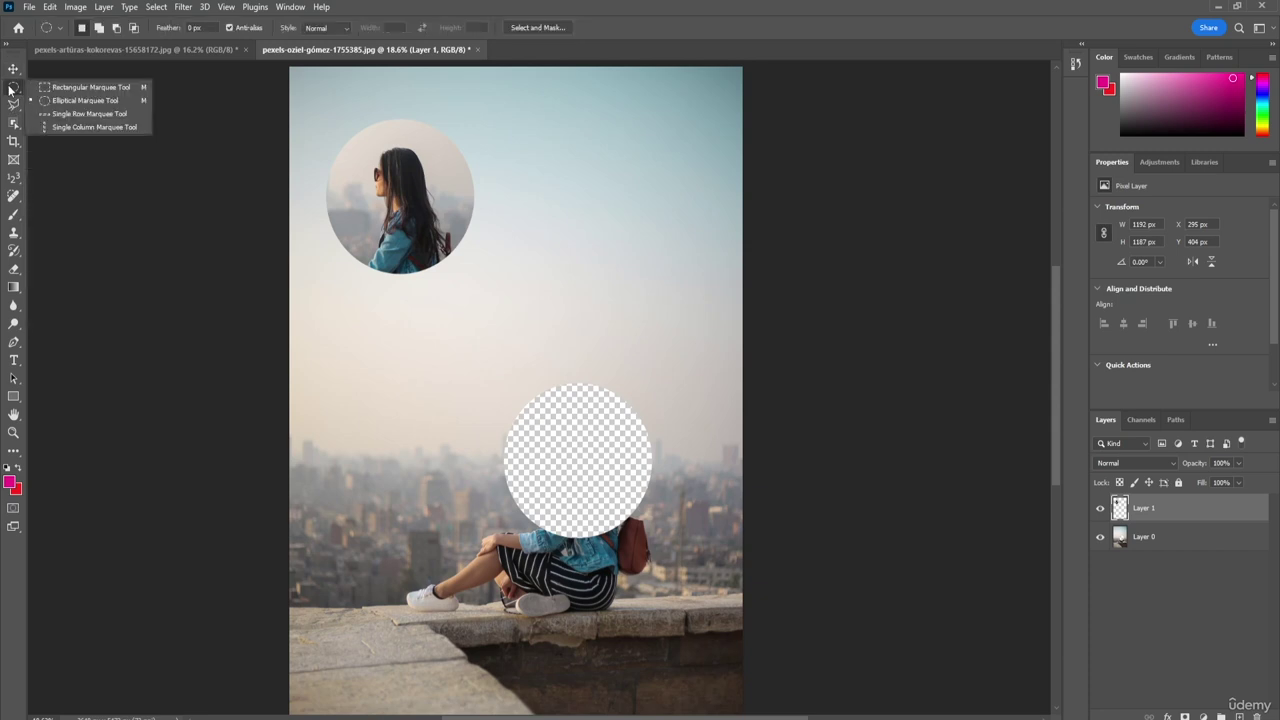
left_click(132, 248)
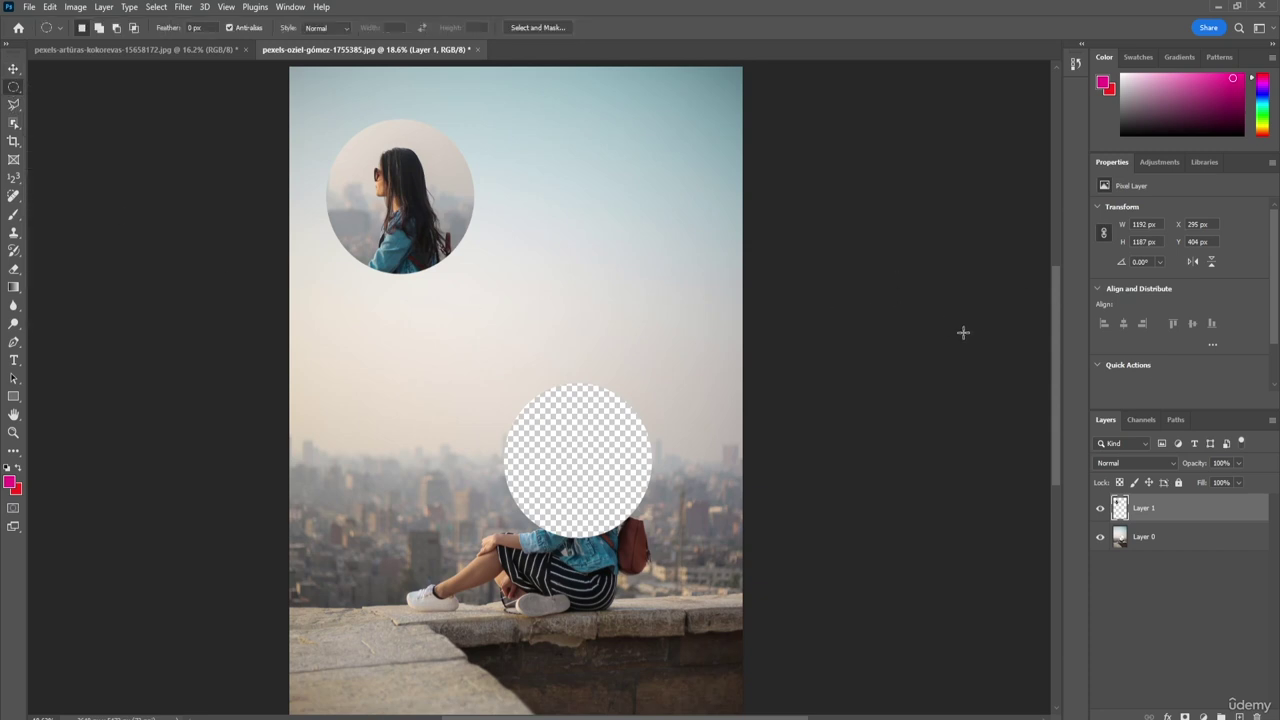
Step: Undo the circle's moves, the layer cut and the elliptical selection, going back to a single photo layer
key("ctrl+z")
key("ctrl+z")
key("ctrl+z")
key("ctrl+z")
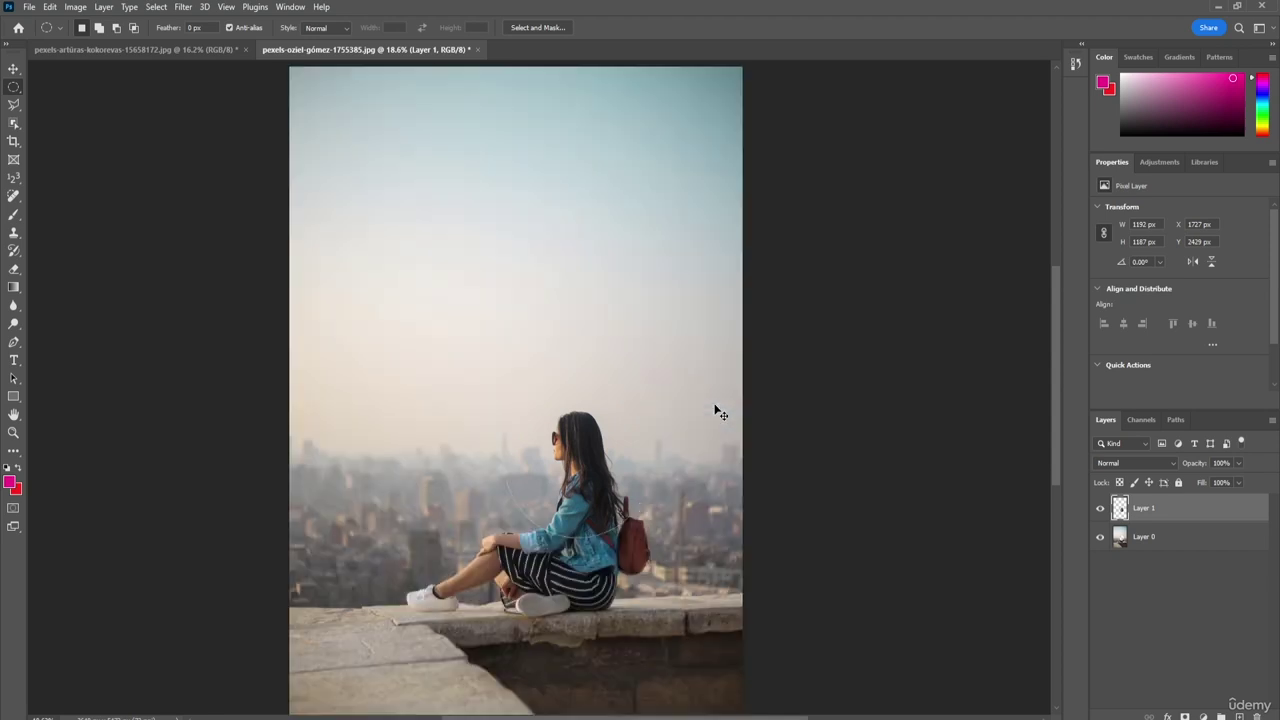
key("ctrl+z")
key("ctrl+z")
key("ctrl+z")
key("ctrl+z")
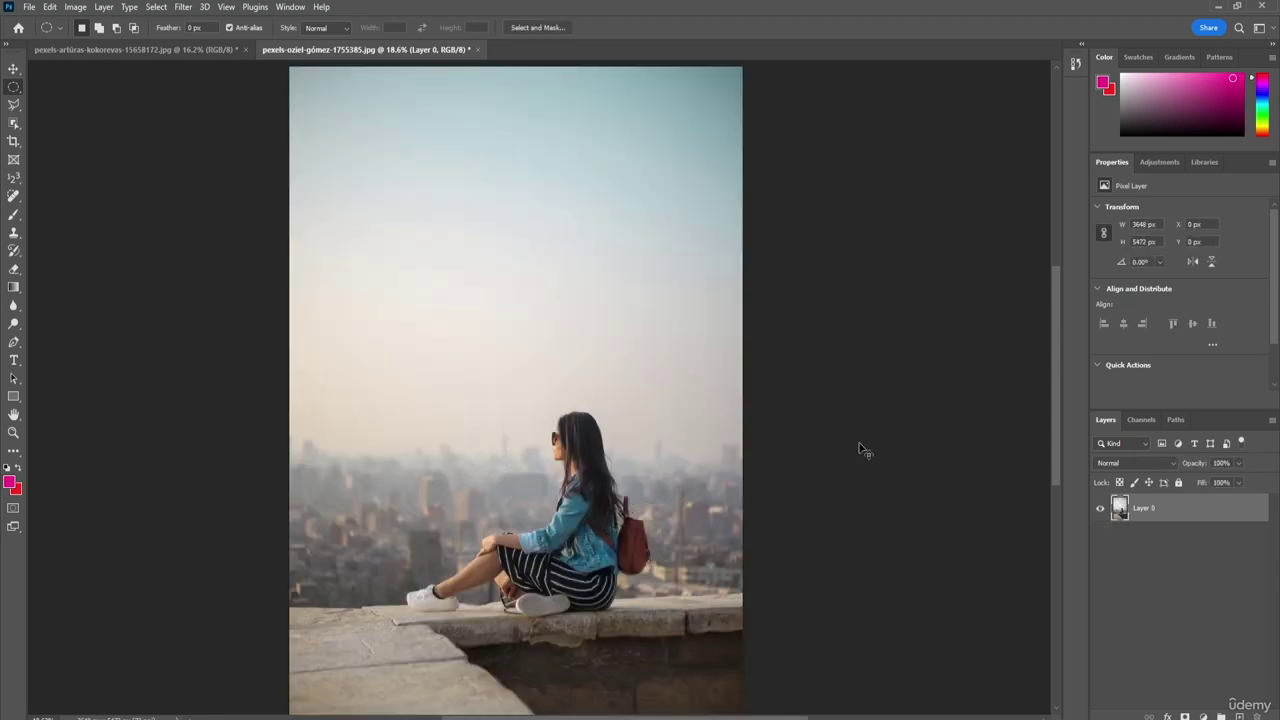
Step: Realign the photo layer with the canvas edges at Y 0 px and remove the stray small elliptical selection
key("ctrl+z")
left_click_drag(510, 296, 518, 322)
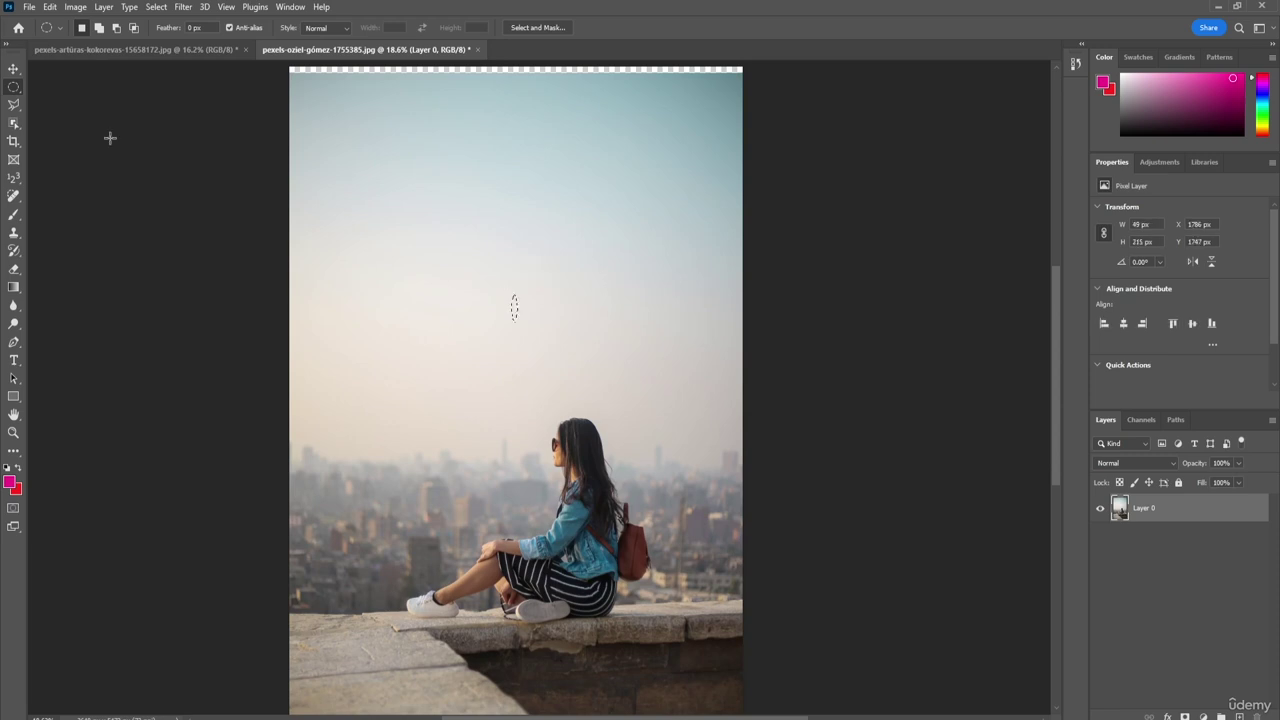
left_click(13, 68)
mouse_move(439, 388)
left_mouse_down()
mouse_move(443, 366)
mouse_move(440, 437)
mouse_move(440, 385)
left_mouse_up()
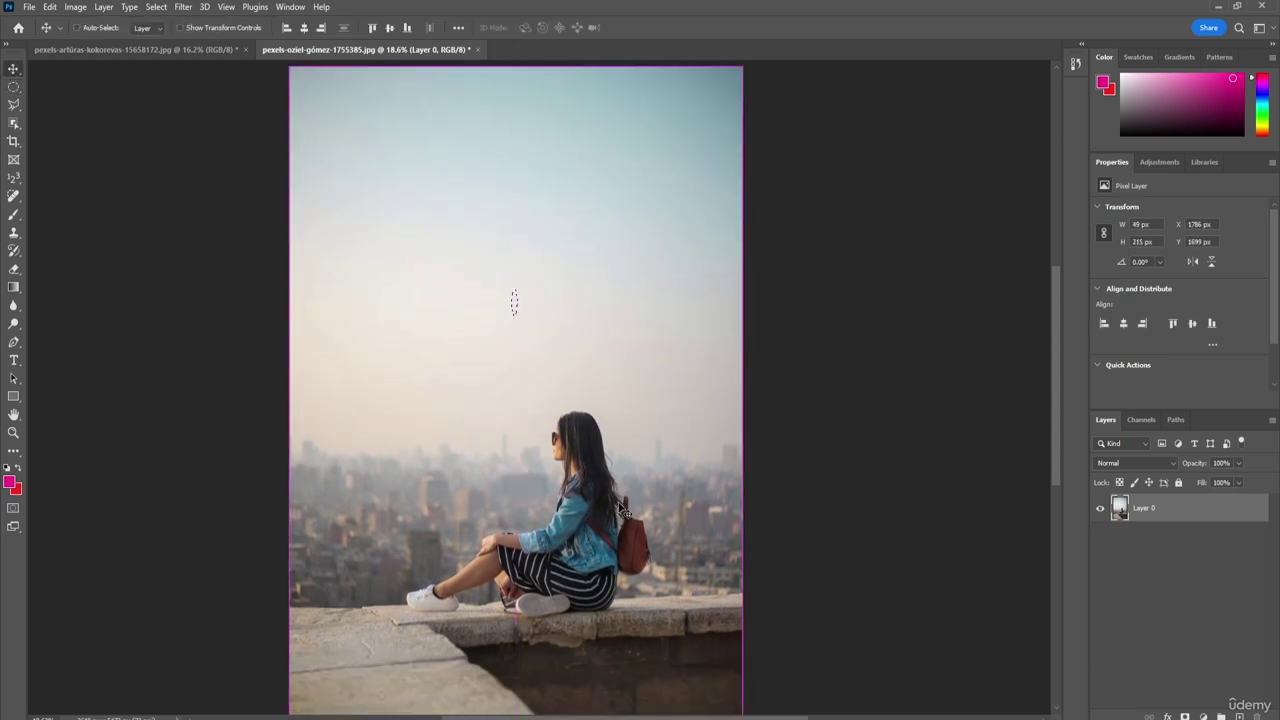
key("ctrl+z")
key("ctrl+z")
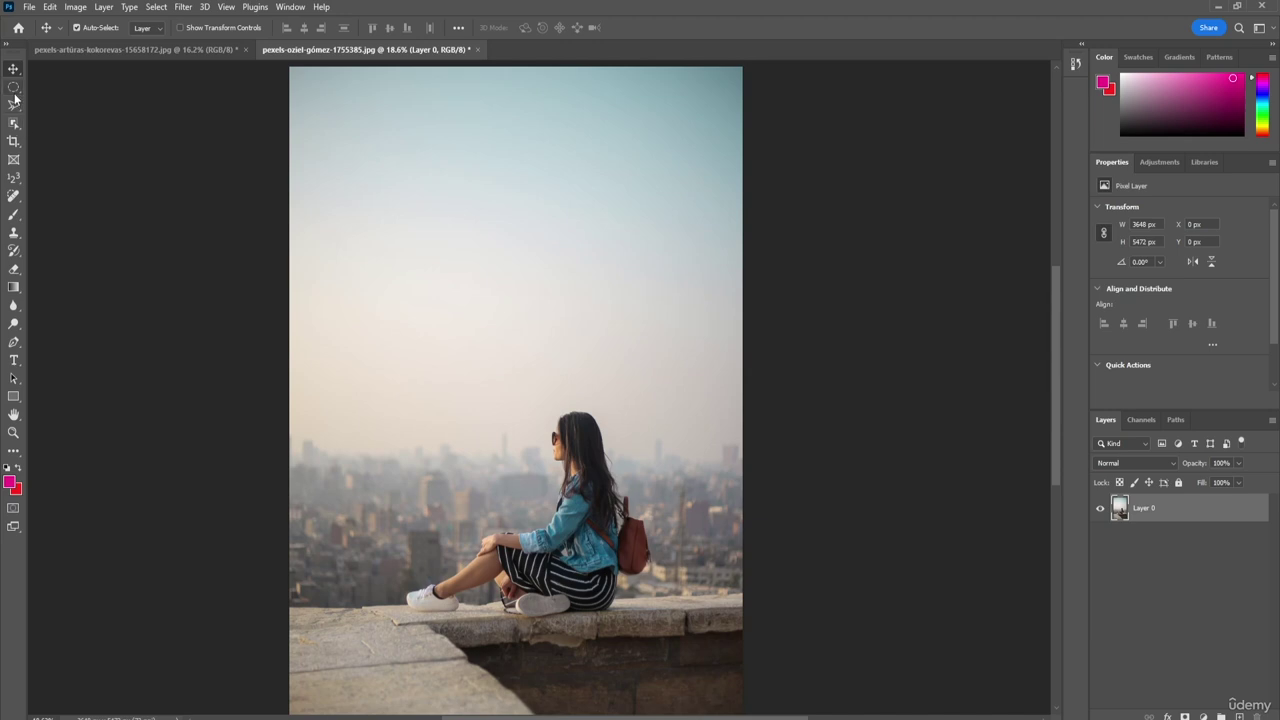
Step: Place a full-width, one-pixel-high selection across the sky with the Single Row Marquee tool, at about Y 1113 px
left_click(13, 87)
right_click(13, 87)
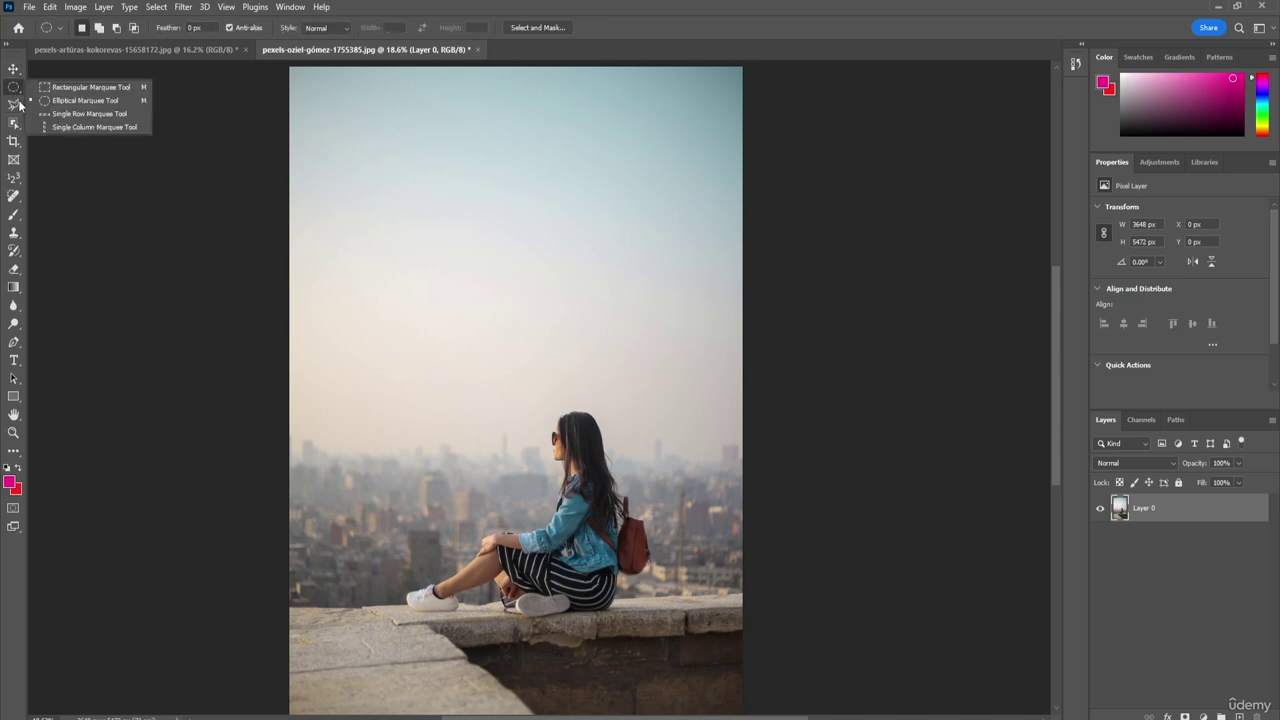
left_click(82, 116)
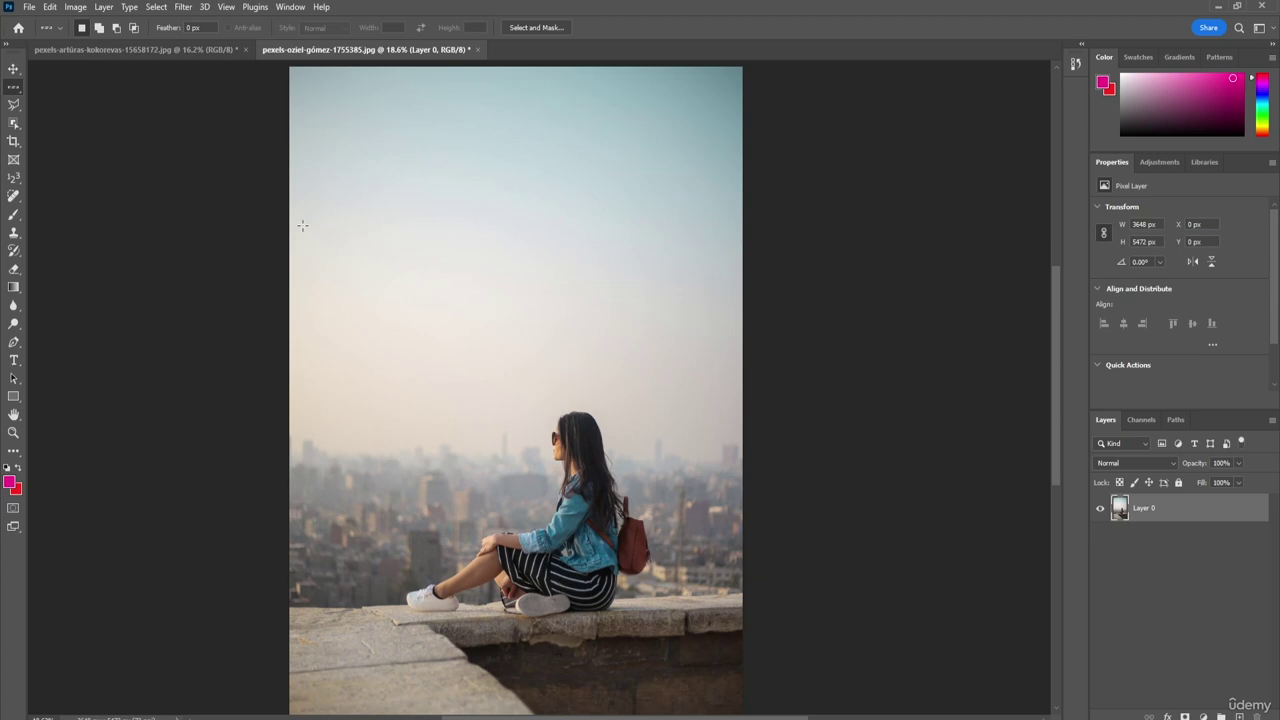
left_click_drag(297, 228, 730, 226)
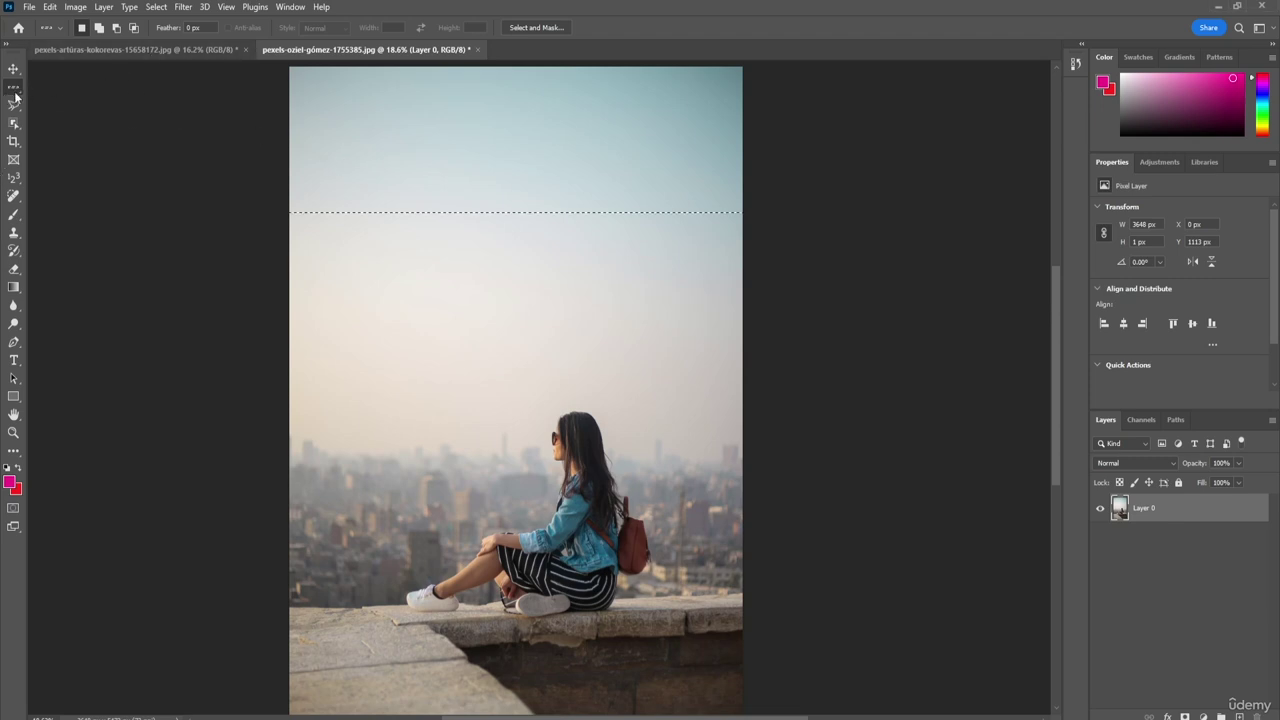
Step: Replace the row selection with a full-height, one-pixel-wide Single Column Marquee selection at about X 2344 px
right_click(13, 87)
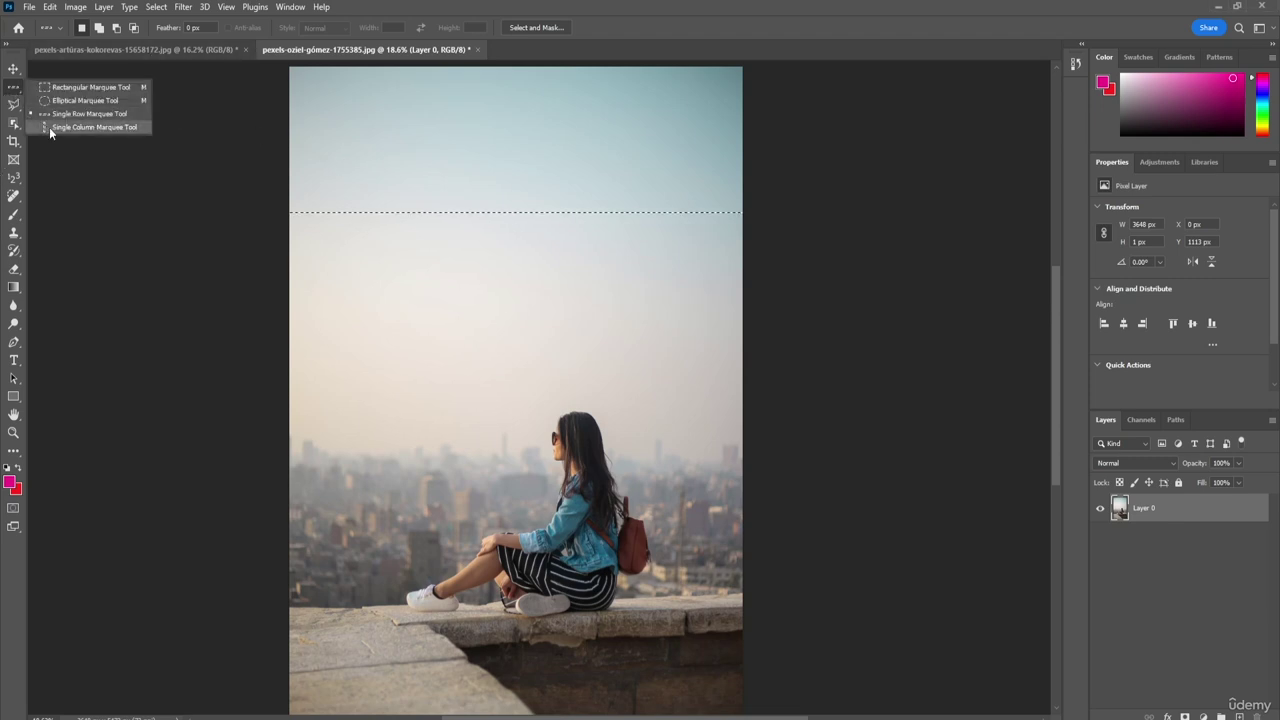
left_click(49, 127)
left_click(363, 128)
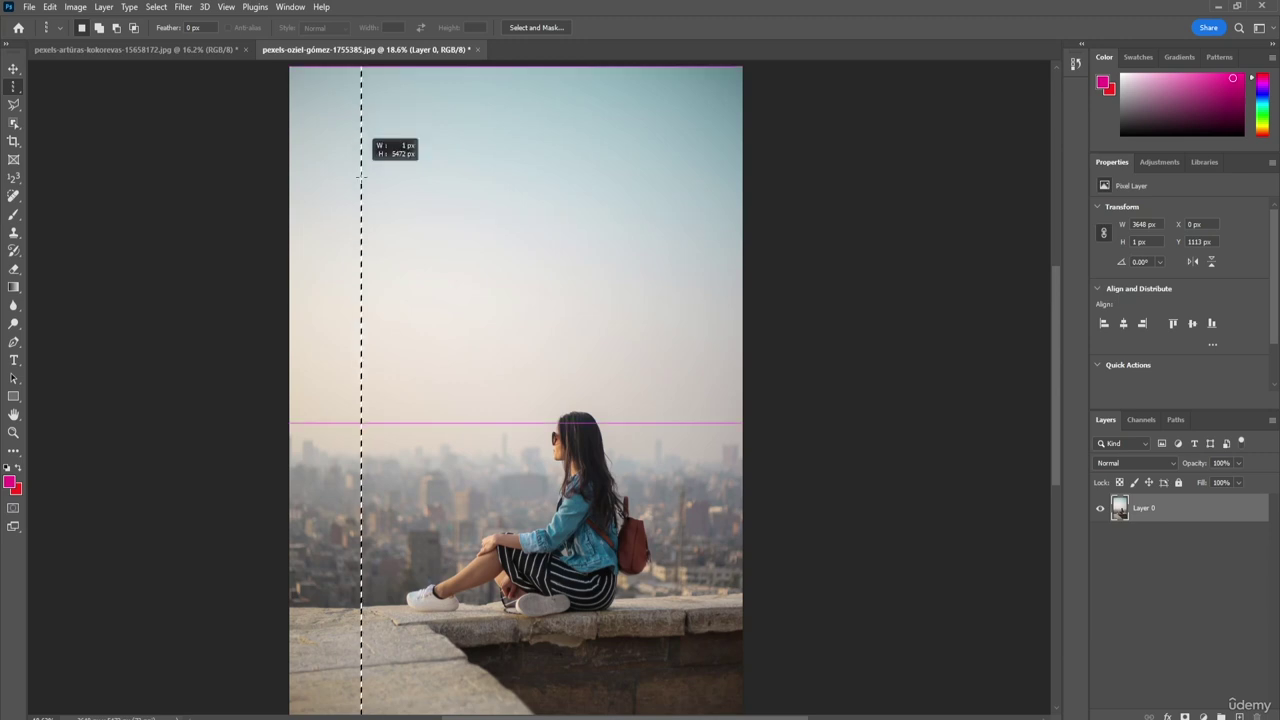
left_click_drag(370, 90, 343, 706)
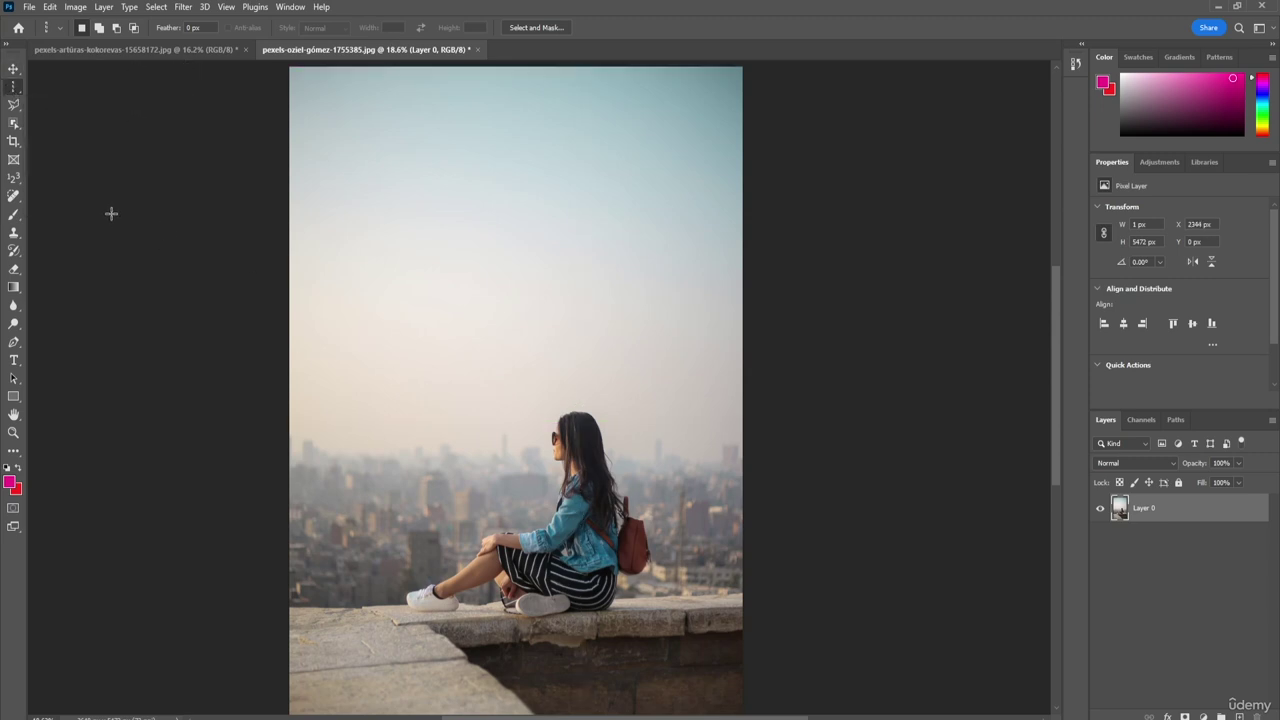
Step: Outline the seated woman and her backpack with a loose freehand Lasso selection, about 2086 by 1628 px
left_click(15, 105)
right_click(15, 105)
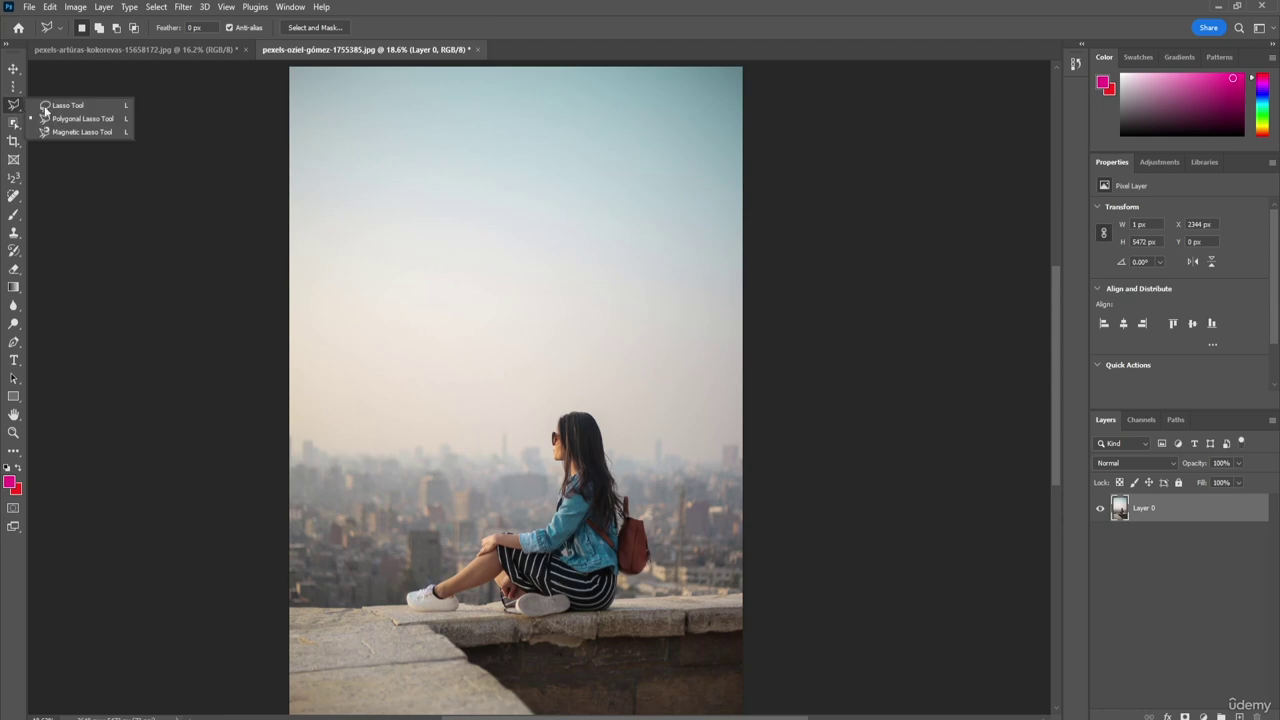
left_click(85, 108)
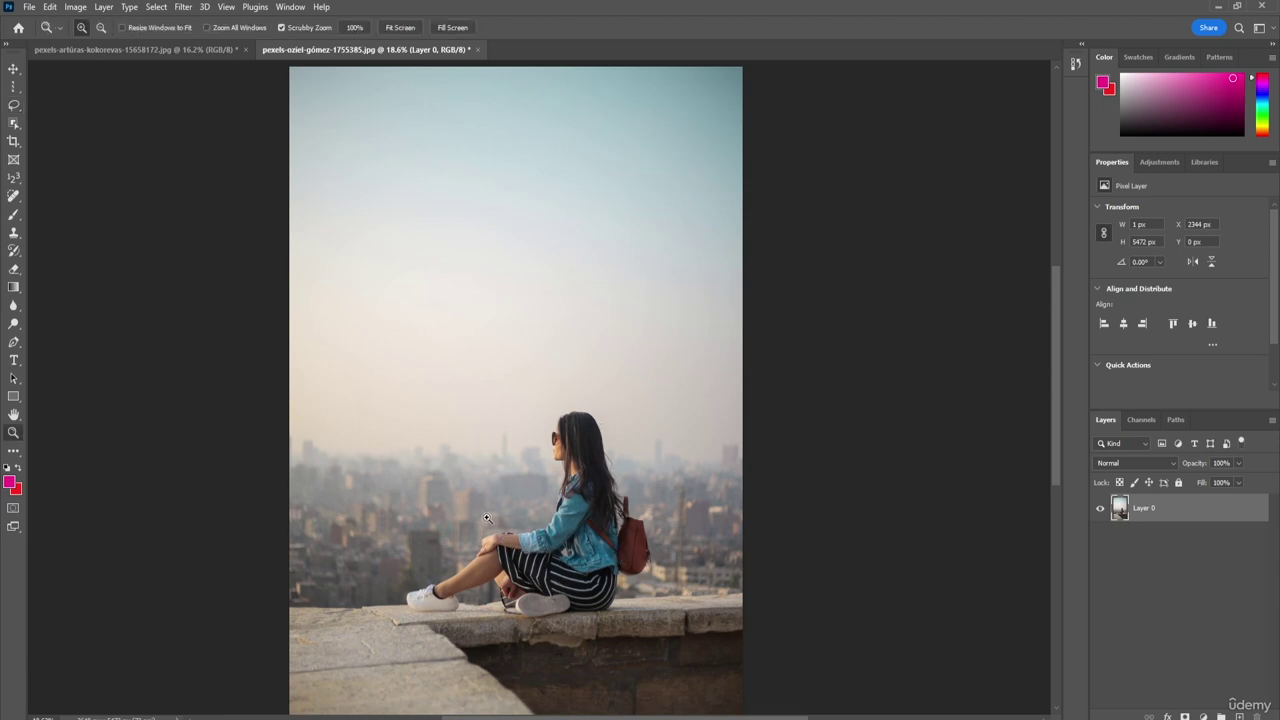
scroll(512, 540, "up", 5)
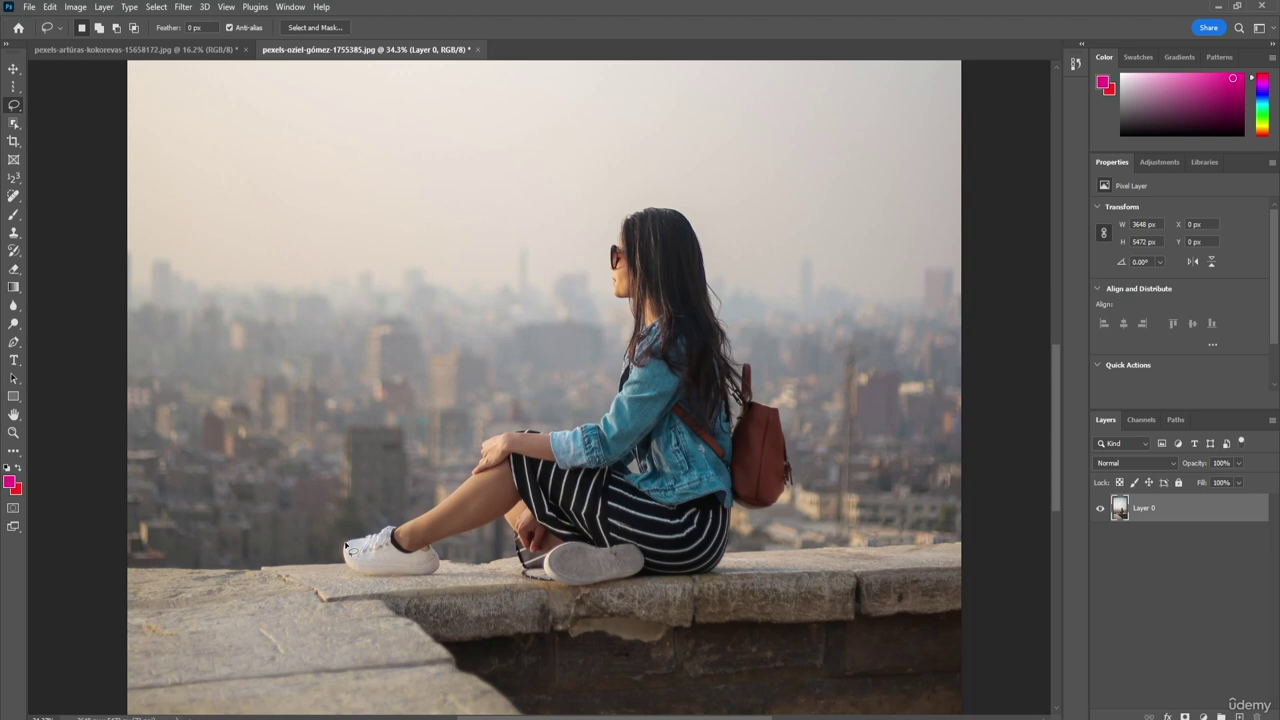
mouse_move(347, 546)
left_mouse_down()
mouse_move(423, 528)
mouse_move(470, 482)
left_mouse_up()
key("ctrl+d")
mouse_move(347, 540)
left_mouse_down()
mouse_move(430, 507)
mouse_move(487, 436)
mouse_move(593, 425)
mouse_move(635, 318)
mouse_move(608, 262)
mouse_move(630, 213)
mouse_move(687, 203)
mouse_move(724, 297)
left_mouse_up()
mouse_move(736, 347)
left_mouse_down()
mouse_move(791, 419)
mouse_move(798, 471)
mouse_move(778, 517)
mouse_move(741, 520)
mouse_move(722, 574)
mouse_move(682, 591)
mouse_move(568, 591)
mouse_move(520, 574)
mouse_move(500, 527)
mouse_move(482, 524)
mouse_move(455, 538)
mouse_move(452, 568)
mouse_move(414, 591)
mouse_move(332, 569)
mouse_move(321, 544)
mouse_move(352, 536)
left_mouse_up()
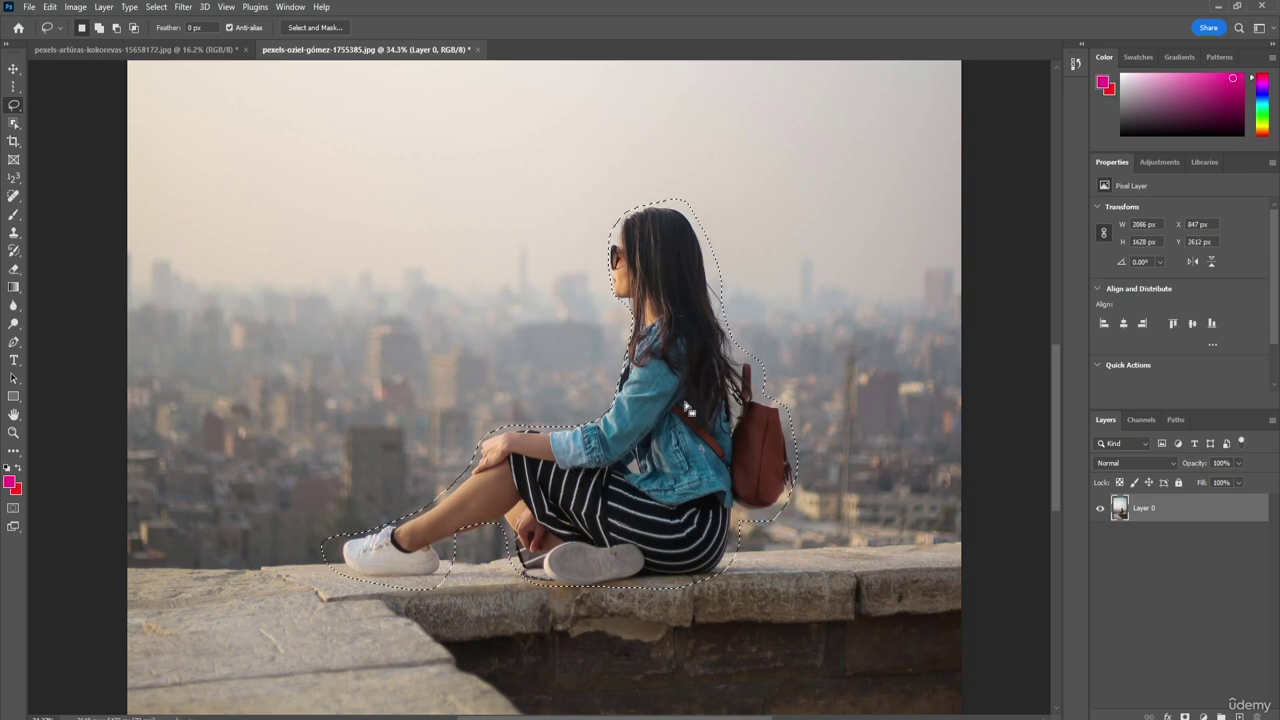
Step: Cut the lassoed woman to a new layer, and hide and show Layer 0 to inspect the cutout
right_click(630, 196)
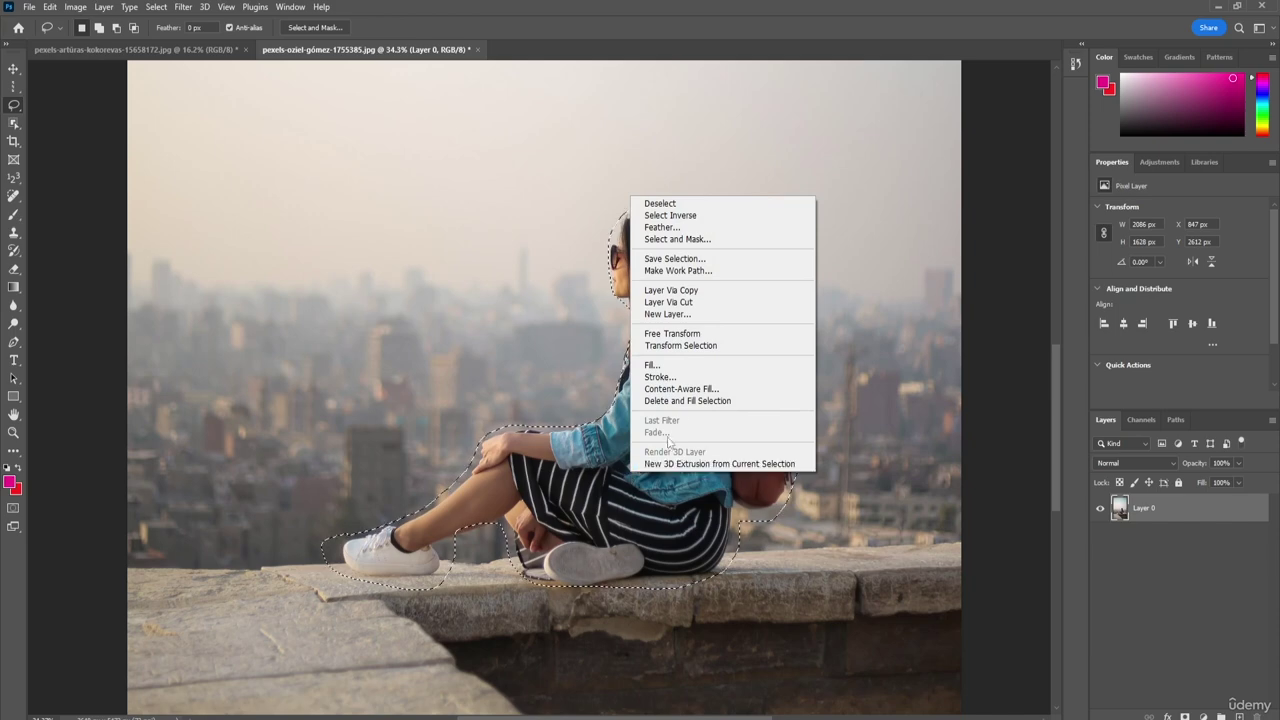
left_click(709, 303)
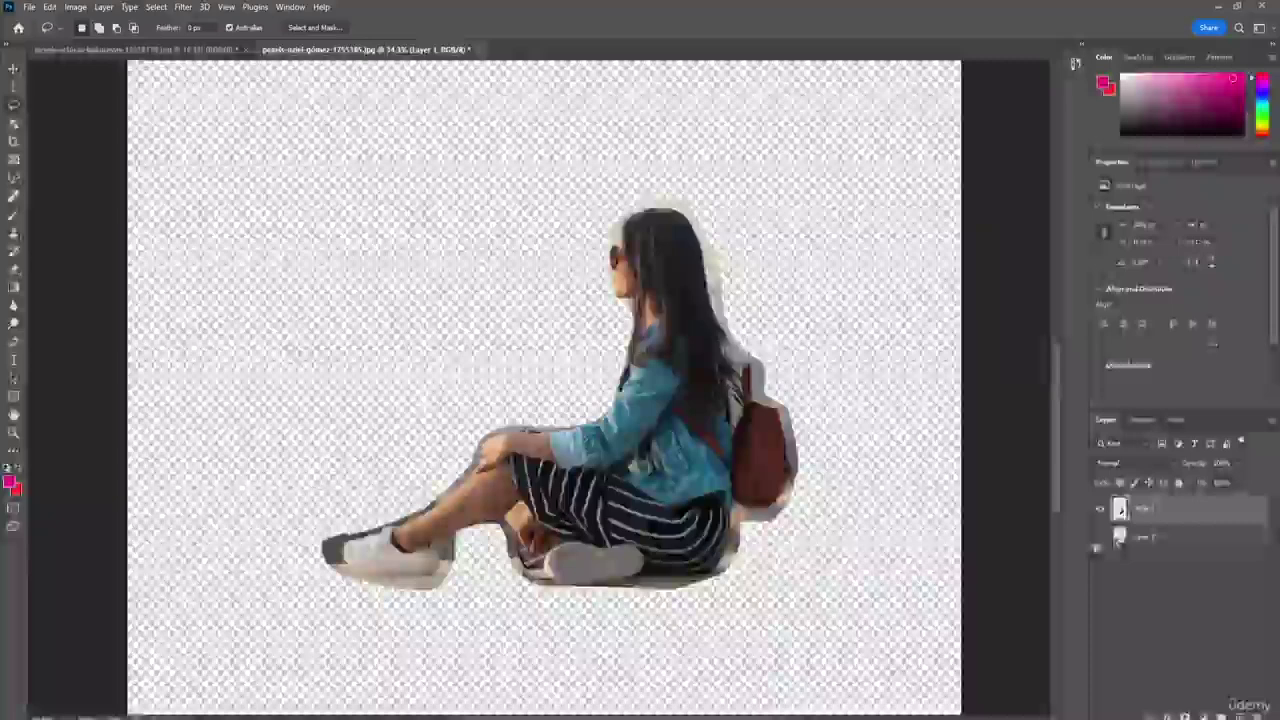
left_click(1100, 537)
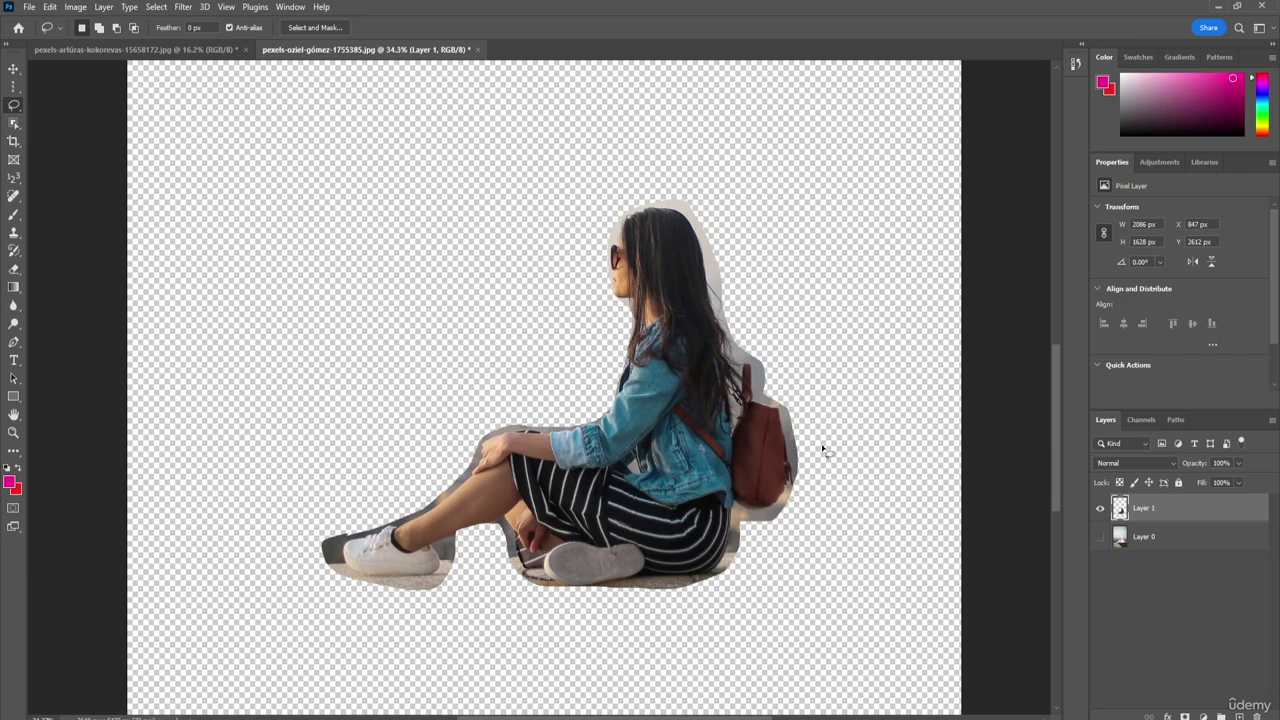
left_click(1100, 537)
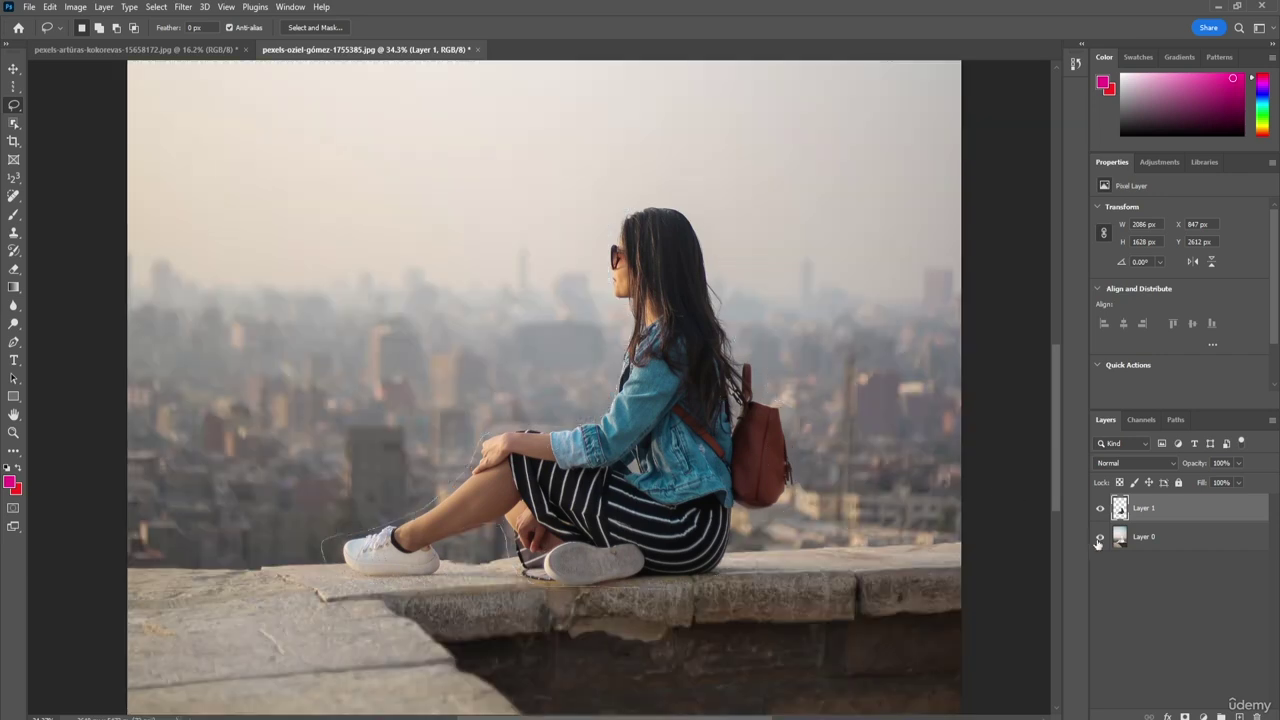
Step: Move the cut-out woman away from the hole in the photo and back over it, to about X 839, Y 2623 px
left_click(11, 70)
left_click_drag(650, 442, 386, 308)
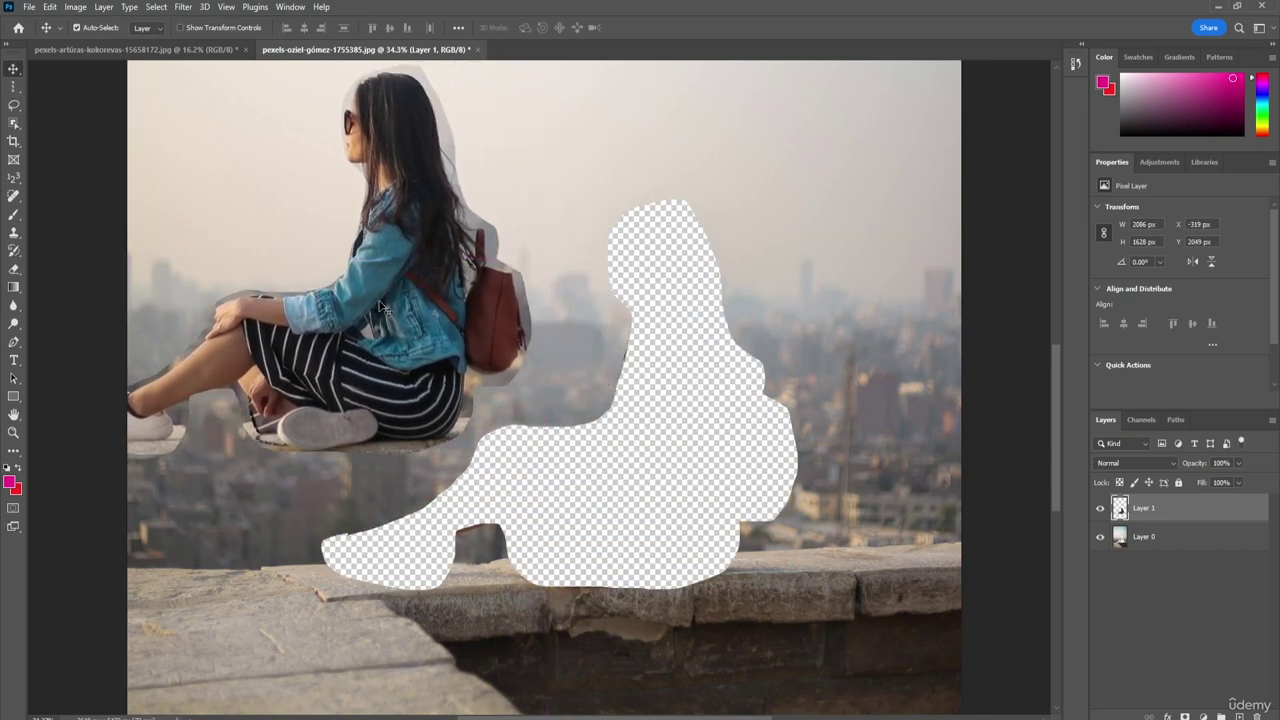
left_click_drag(384, 352, 648, 505)
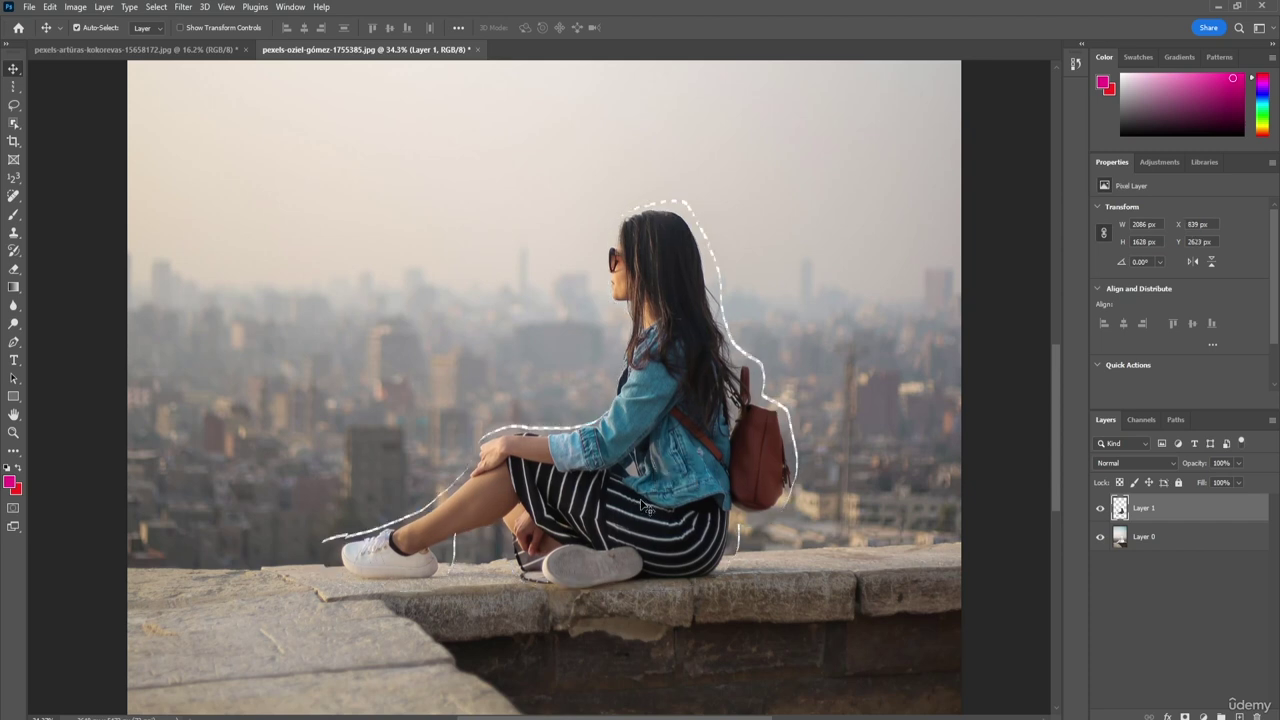
Step: Undo the woman's moves, layer cut, lasso selection and layer unlocking, back to the locked Background, and switch to the Polygonal Lasso tool
left_click(14, 105)
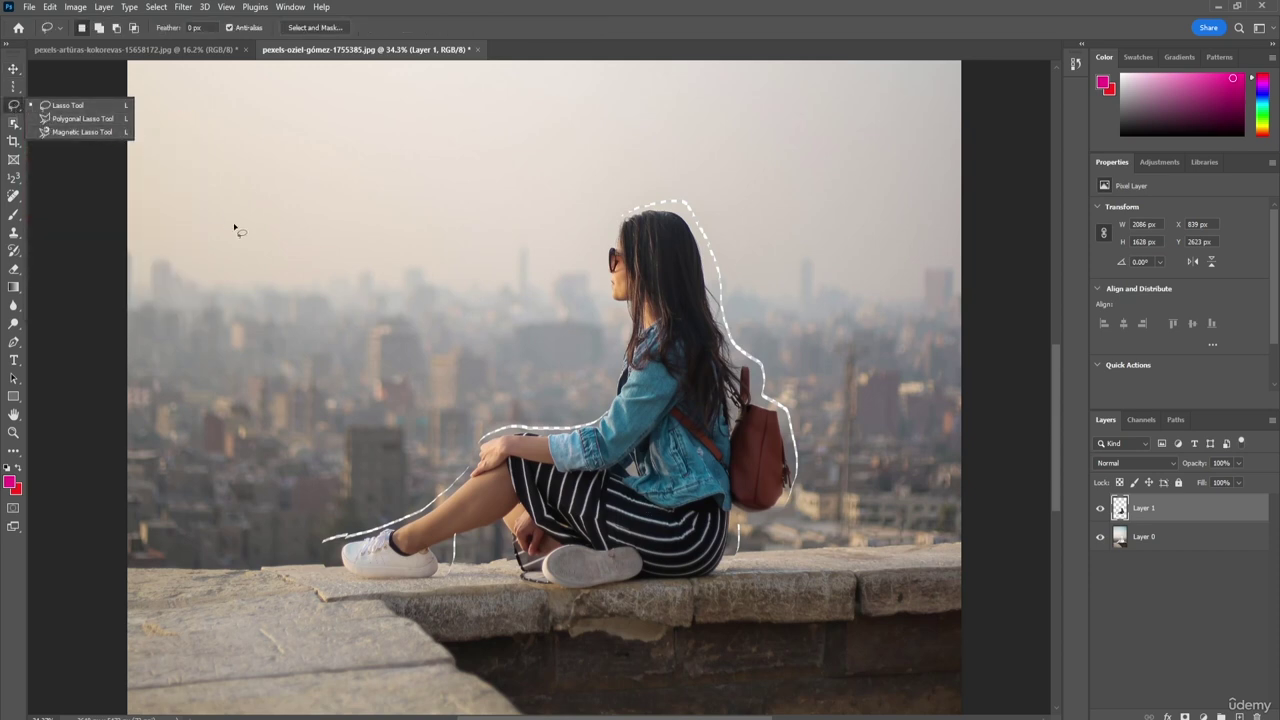
left_click(316, 310)
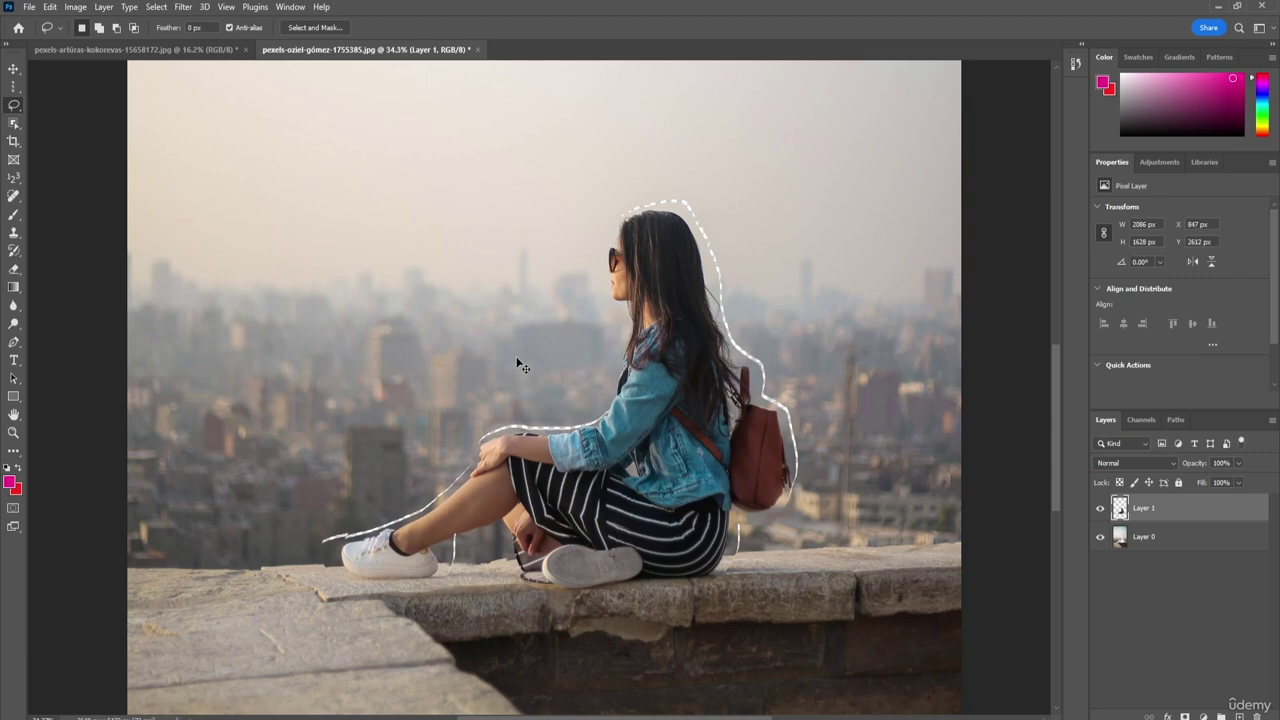
key("ctrl+z")
key("ctrl+d")
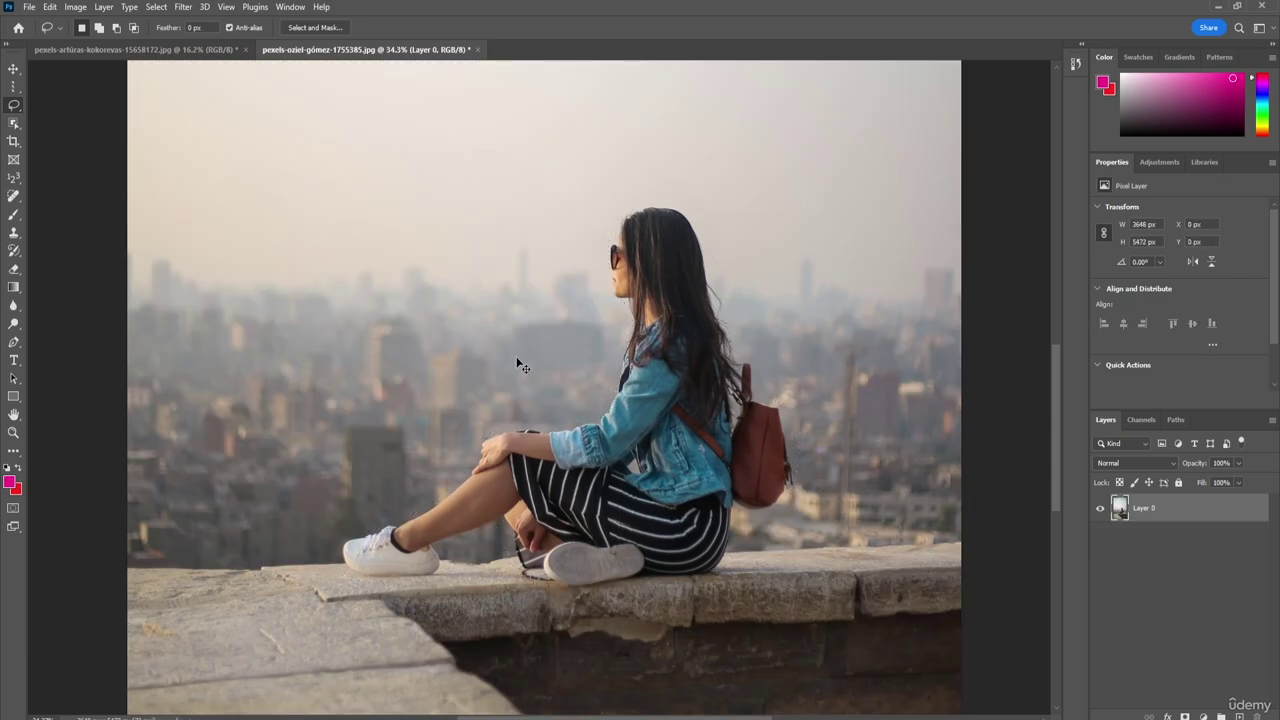
left_click(13, 106)
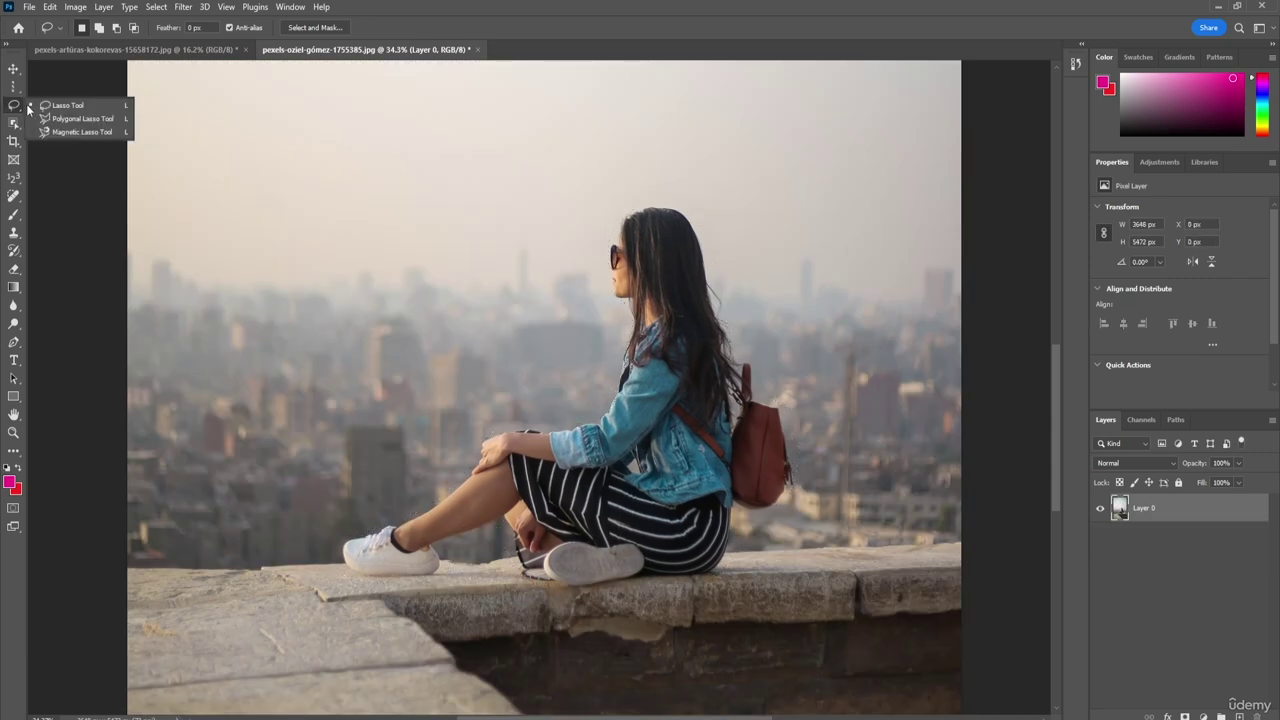
left_click(42, 119)
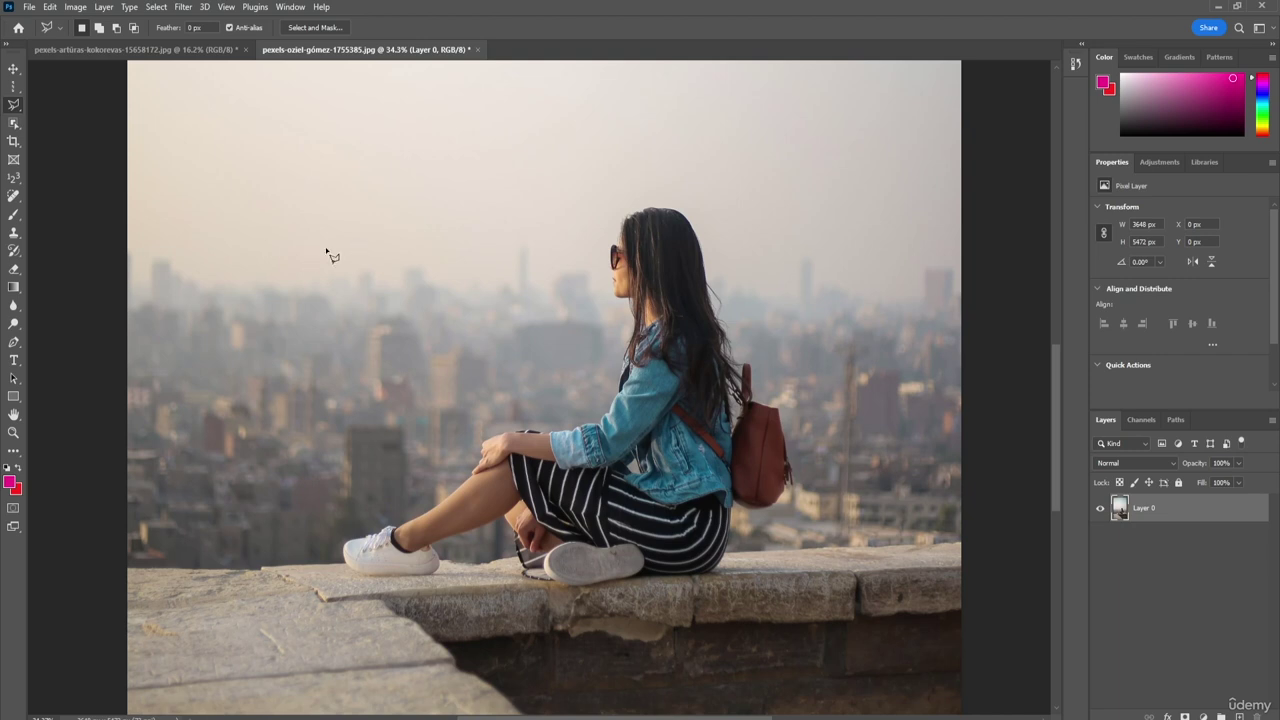
key("ctrl+z")
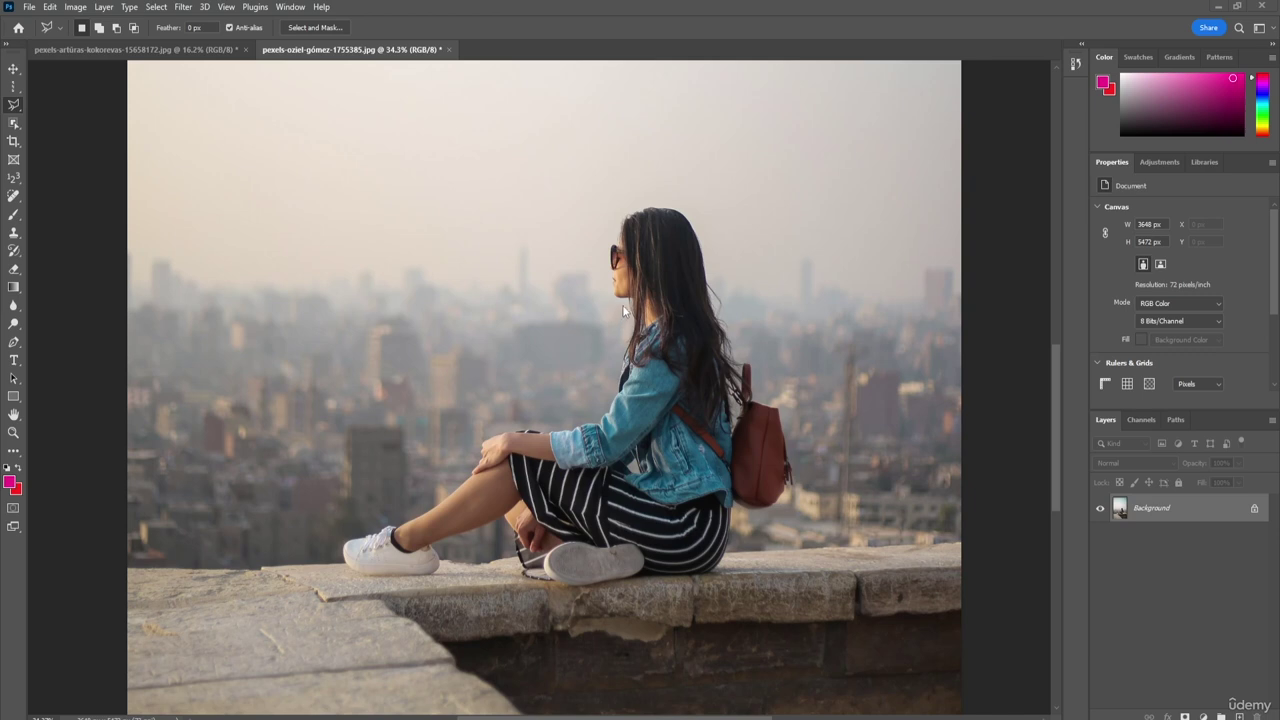
Step: Start a polygonal lasso outline at the woman's front shoe, tracing under her legs and skirt to the bottom of the backpack
left_click(384, 524)
left_click(342, 540)
left_click(350, 573)
left_click(438, 578)
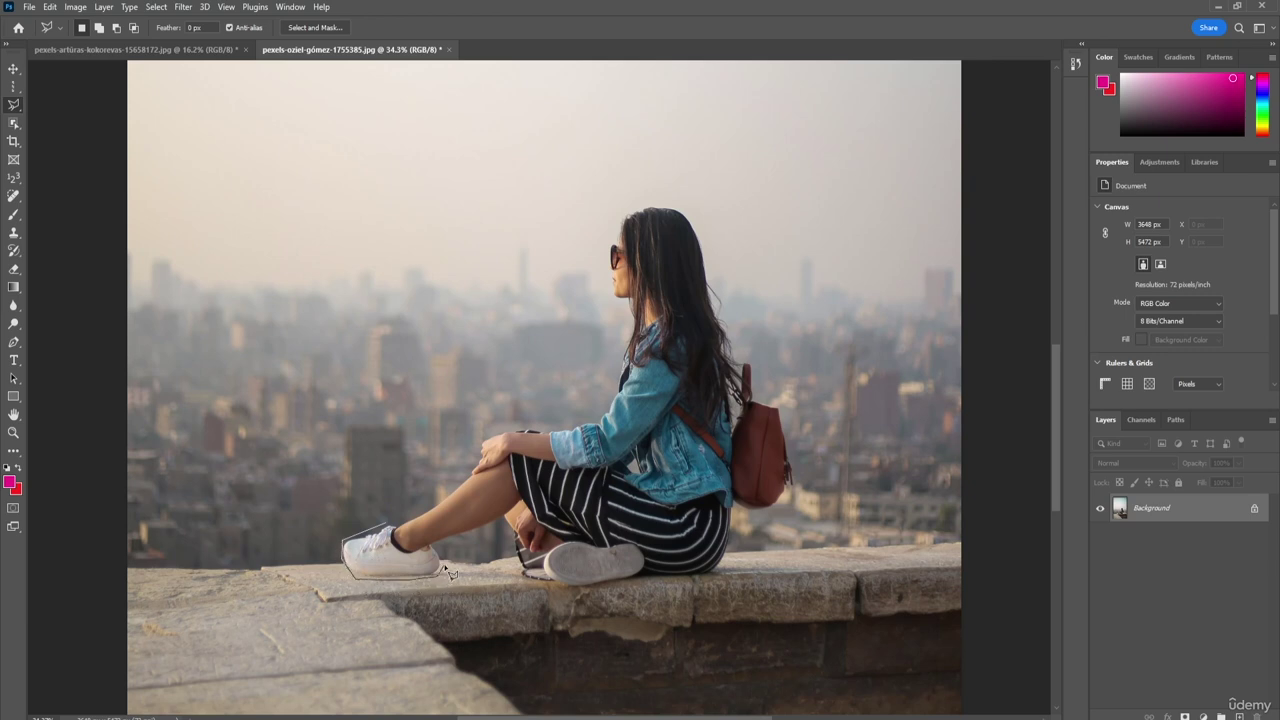
left_click(500, 518)
left_click(518, 548)
left_click(524, 577)
left_click(710, 576)
left_click(741, 506)
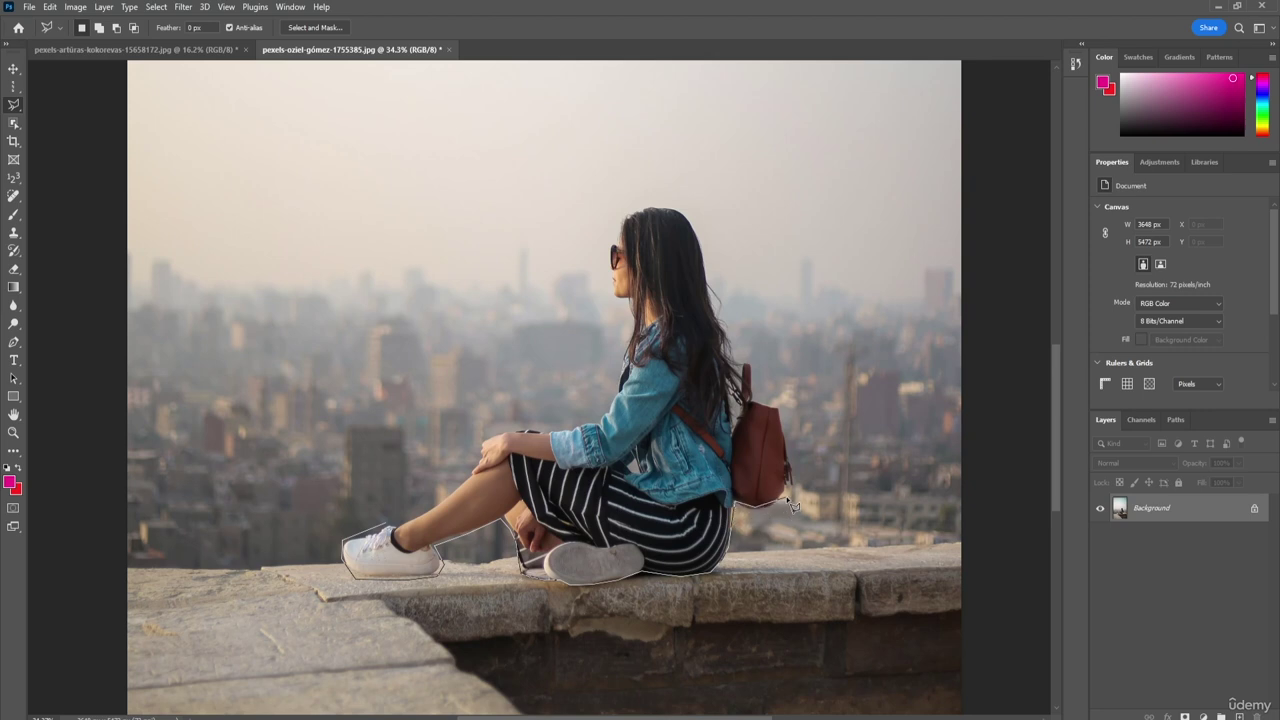
left_click(787, 512)
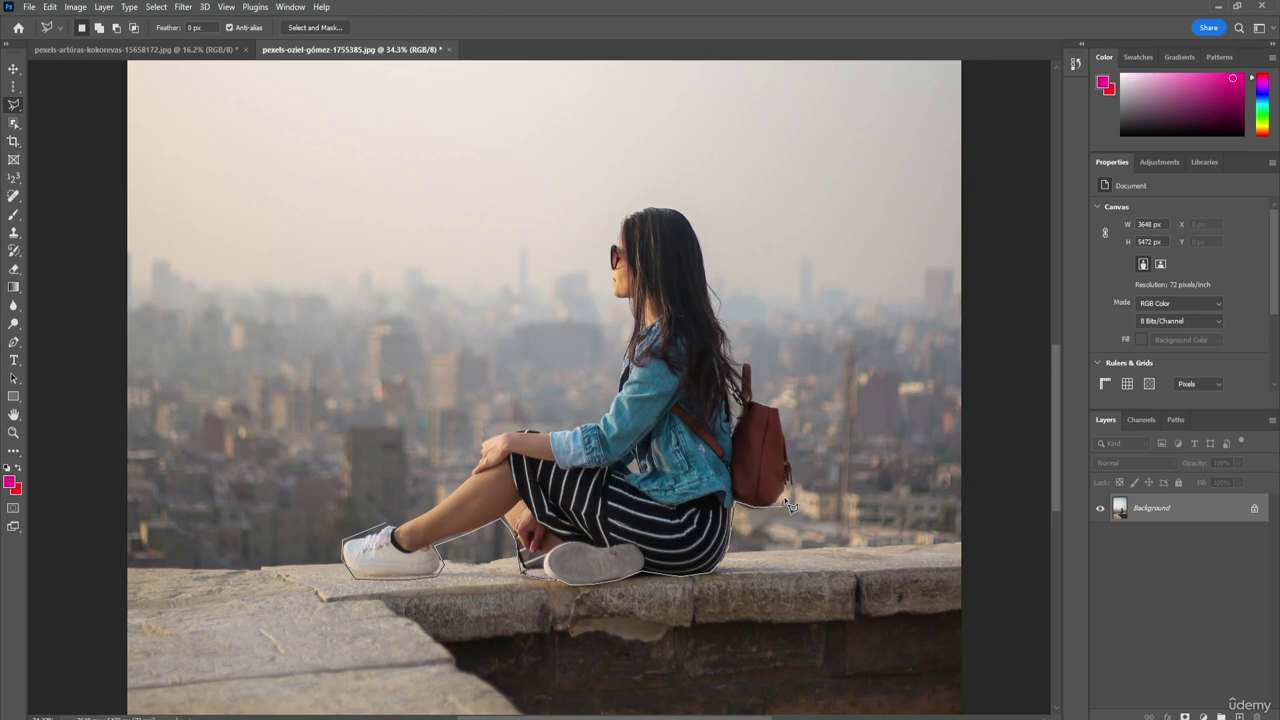
Step: Continue the polygonal outline around the backpack, hair, face, arm and knee, and close the selection at the front shoe
left_click(789, 424)
left_click(755, 397)
left_click(747, 361)
left_click(731, 354)
left_click(683, 210)
left_click(611, 222)
left_click(611, 295)
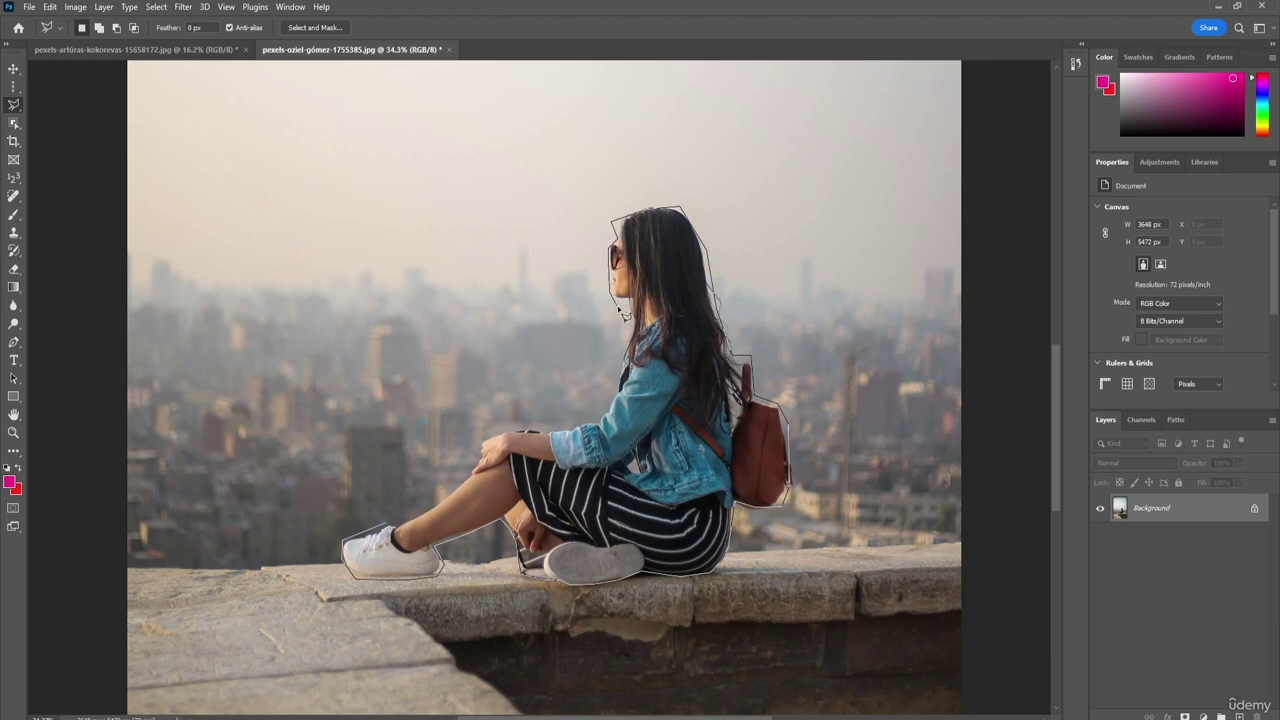
left_click(631, 322)
left_click(602, 421)
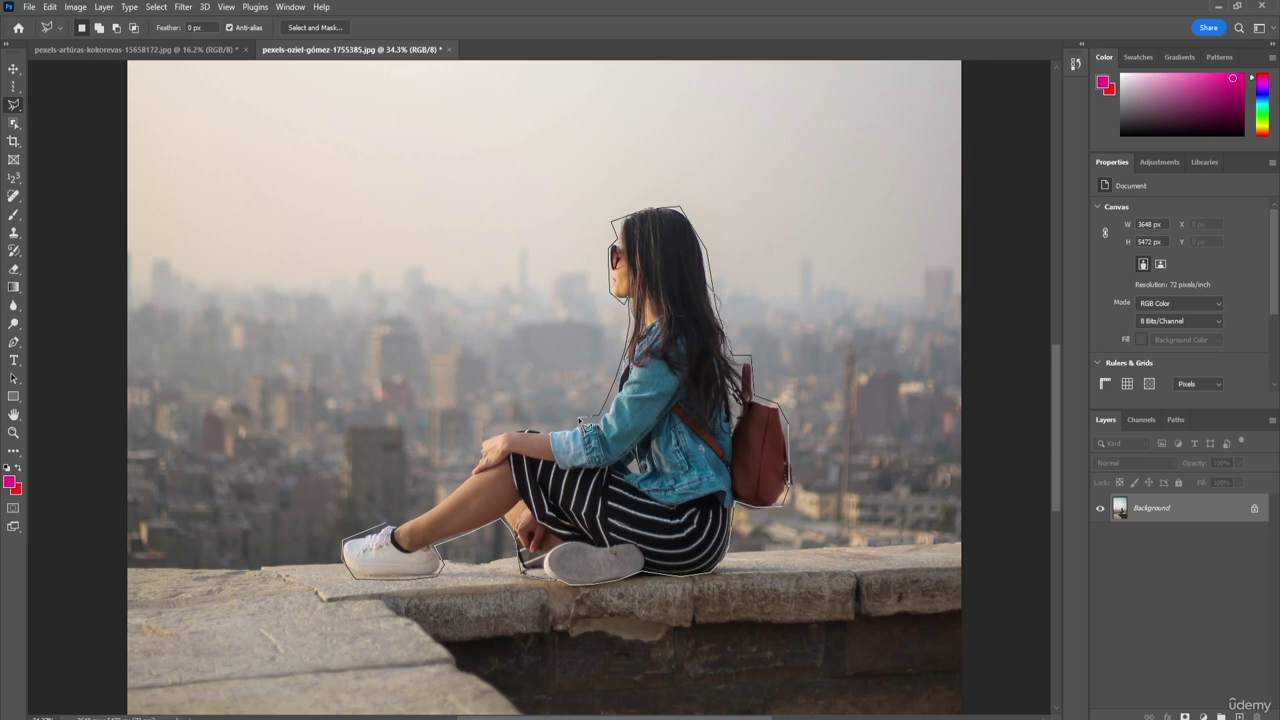
left_click(477, 435)
left_click(471, 462)
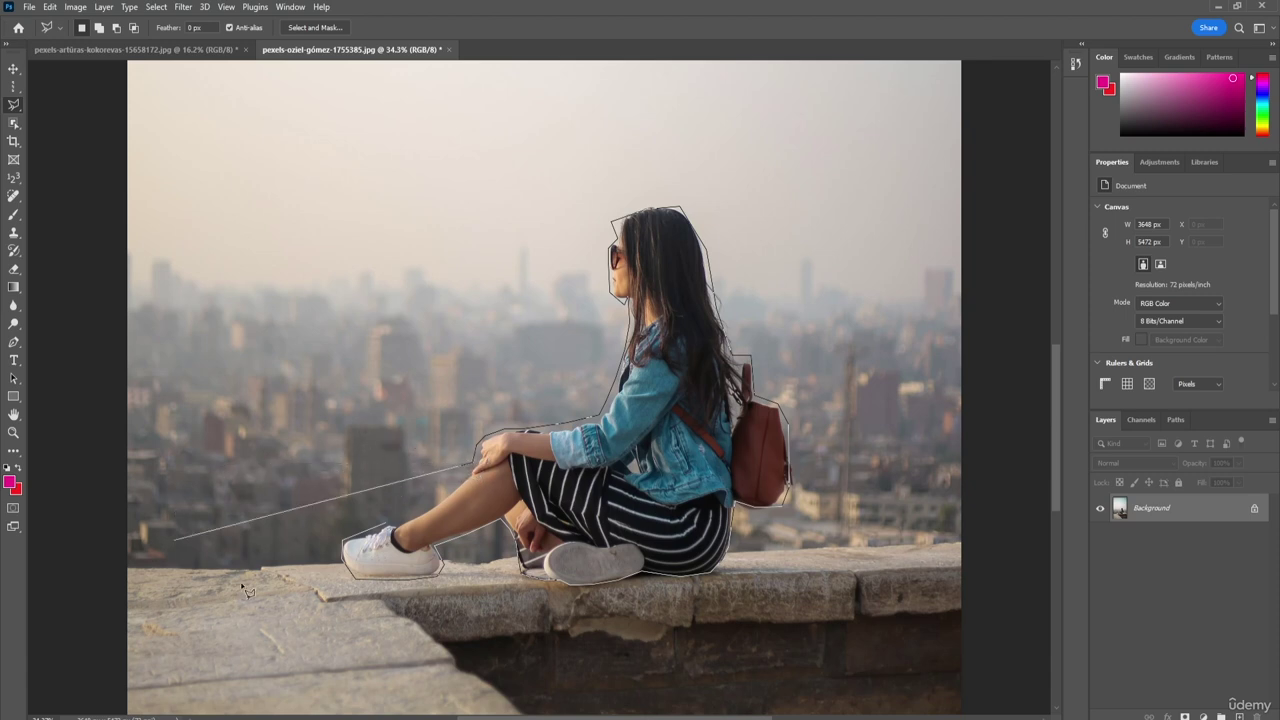
scroll(246, 485, "down", 2)
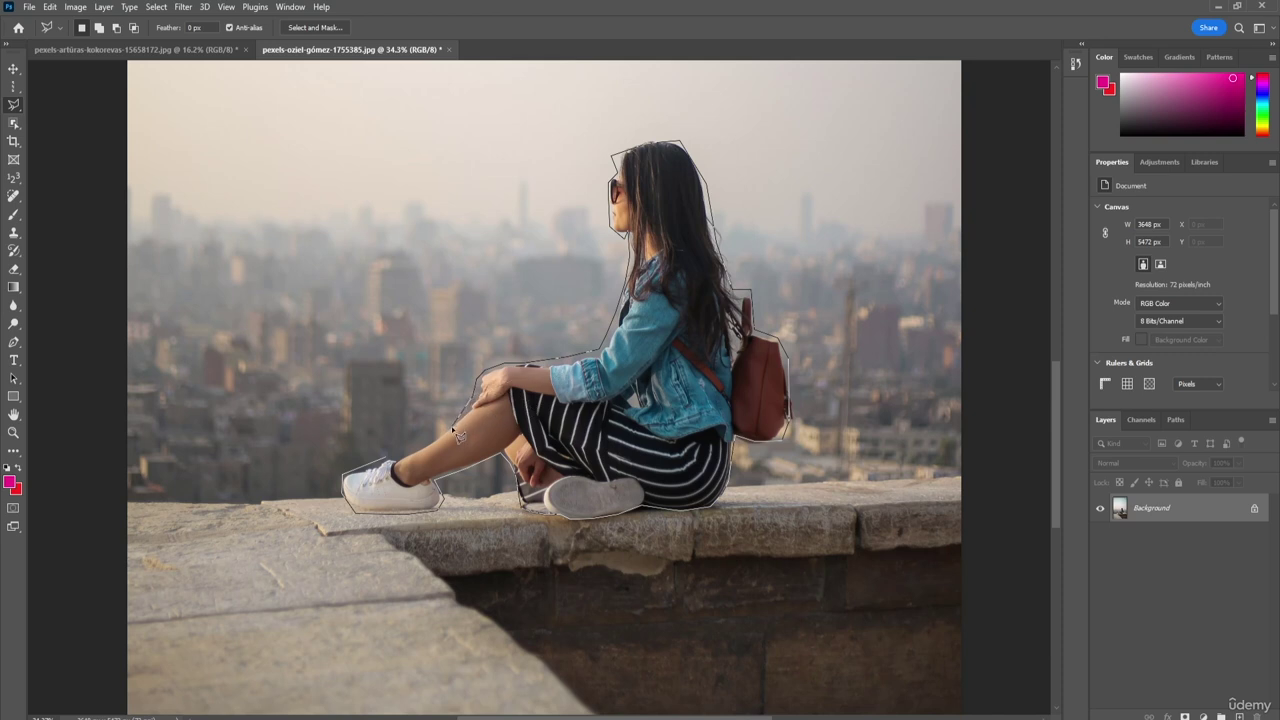
left_click(393, 463)
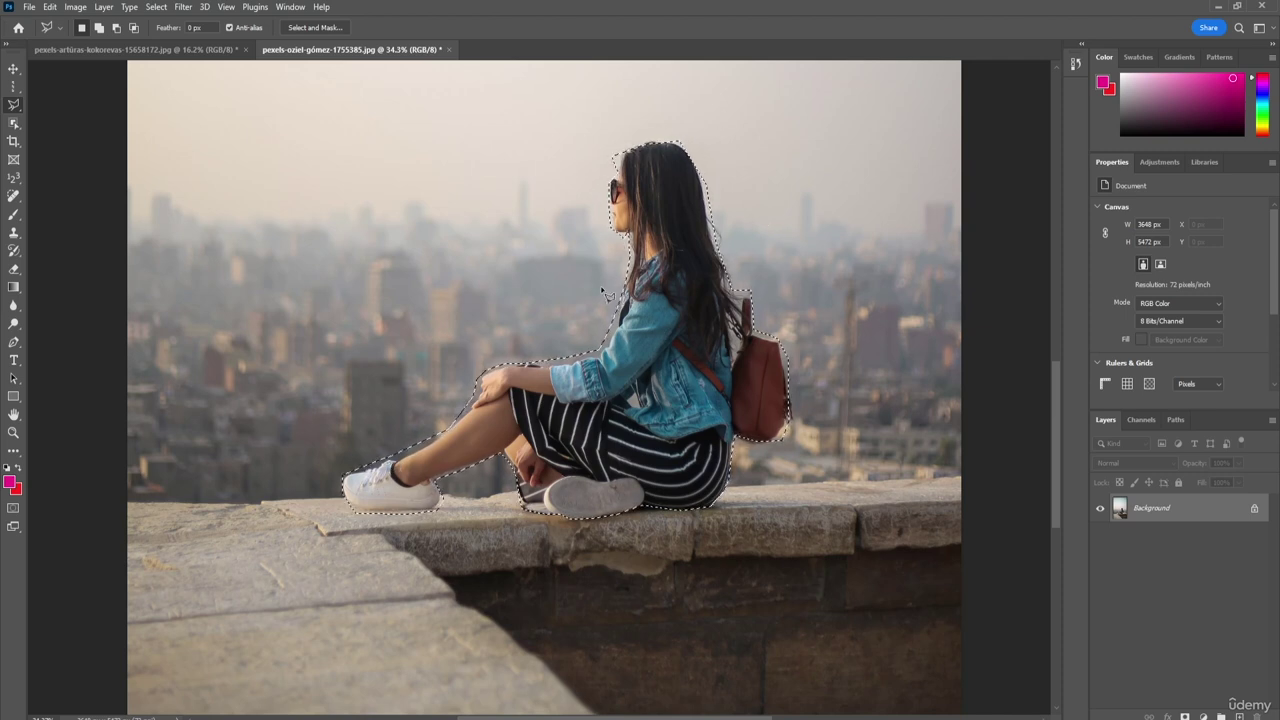
Step: Cut the polygonal selection to a new layer, and hide and show the Background layer to inspect the cutout
right_click(628, 333)
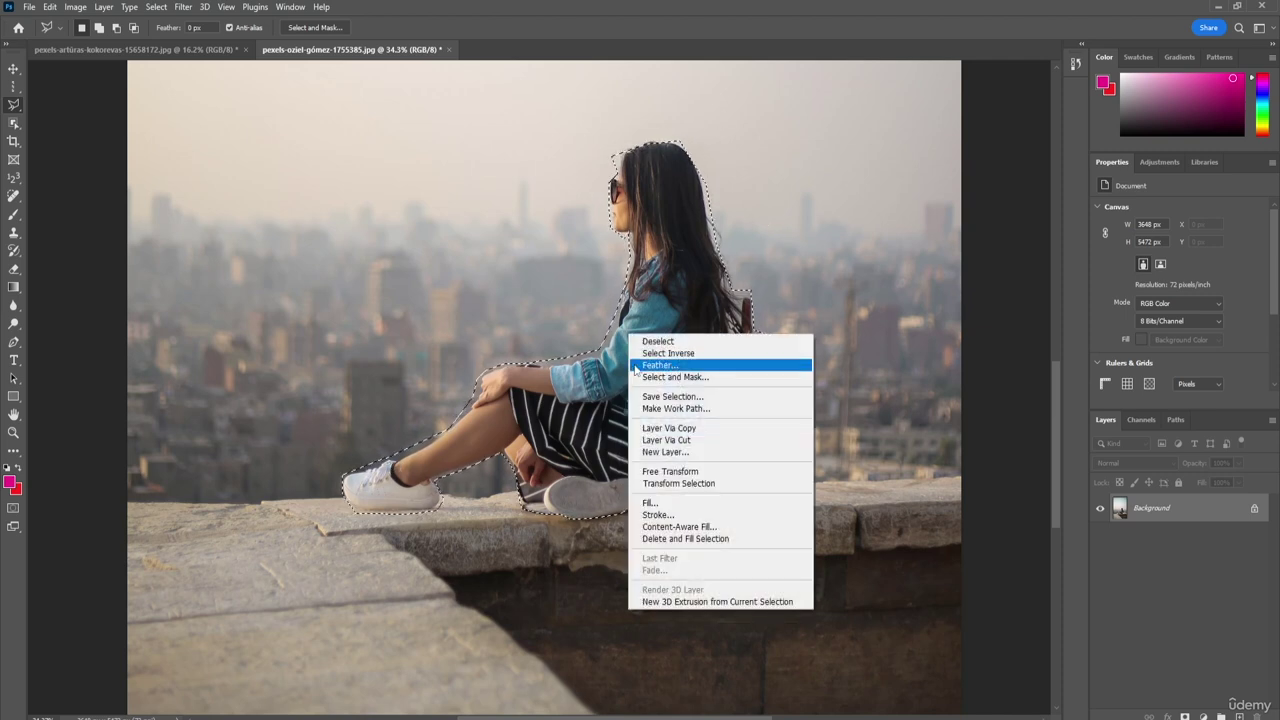
left_click(664, 440)
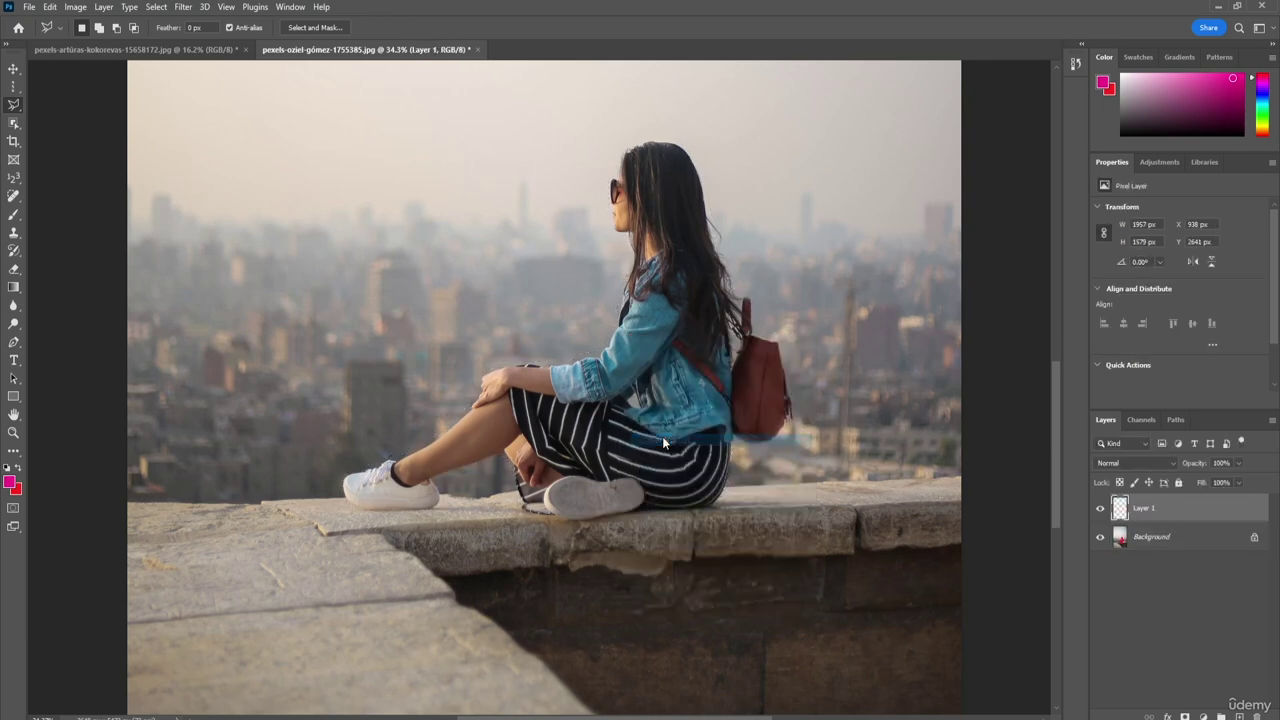
left_click(1101, 538)
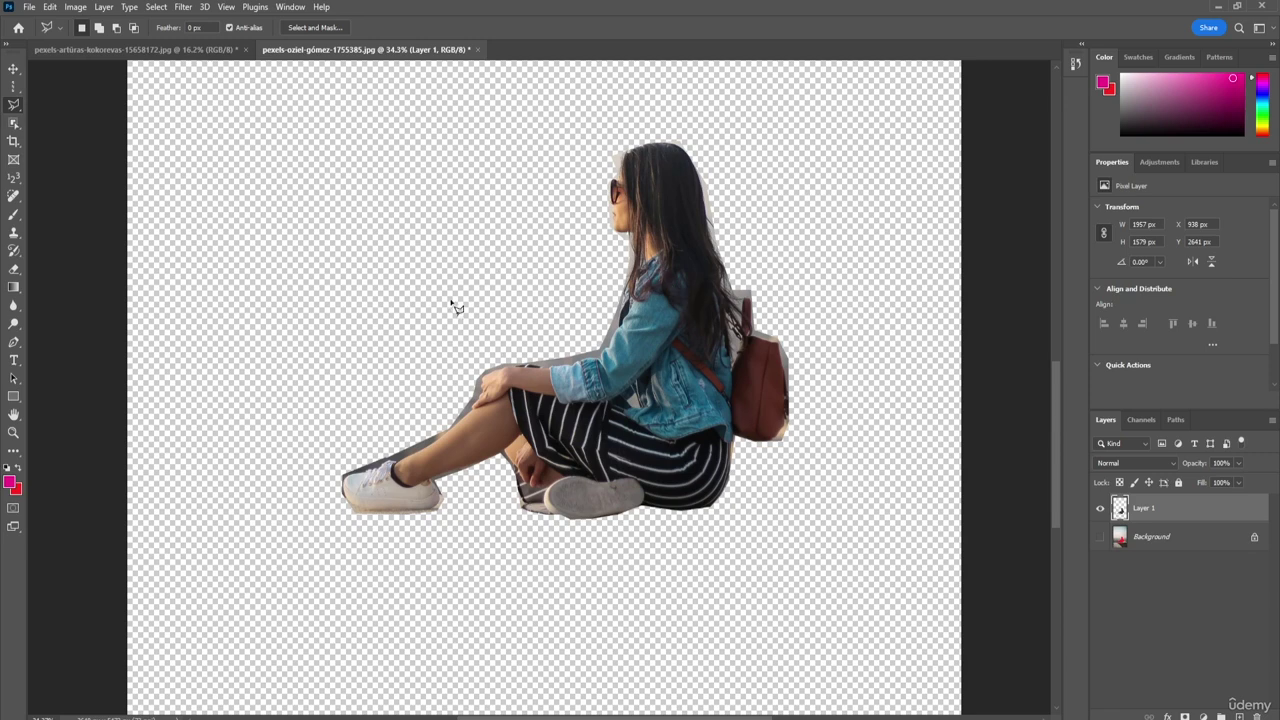
left_click(1100, 537)
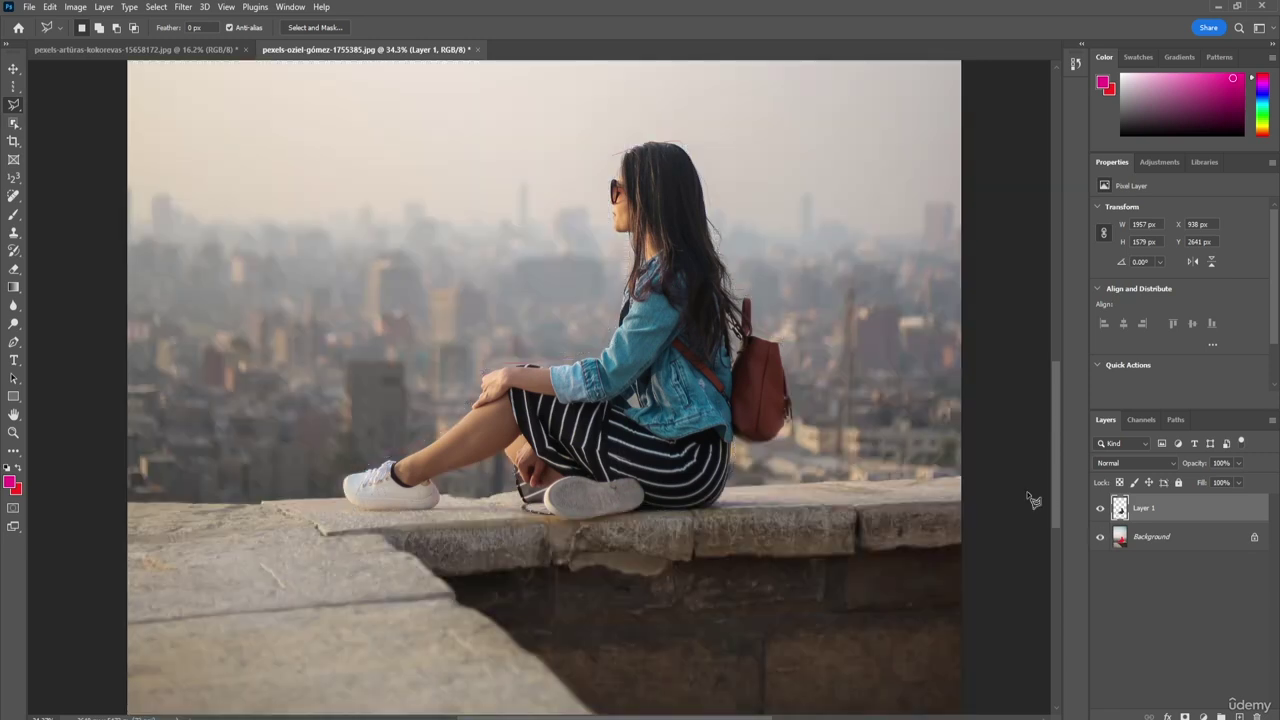
Step: Move the cut-out woman up and to the left, clear of her original place, to about X -133, Y 2192 px
left_click(14, 68)
left_click_drag(712, 334, 465, 237)
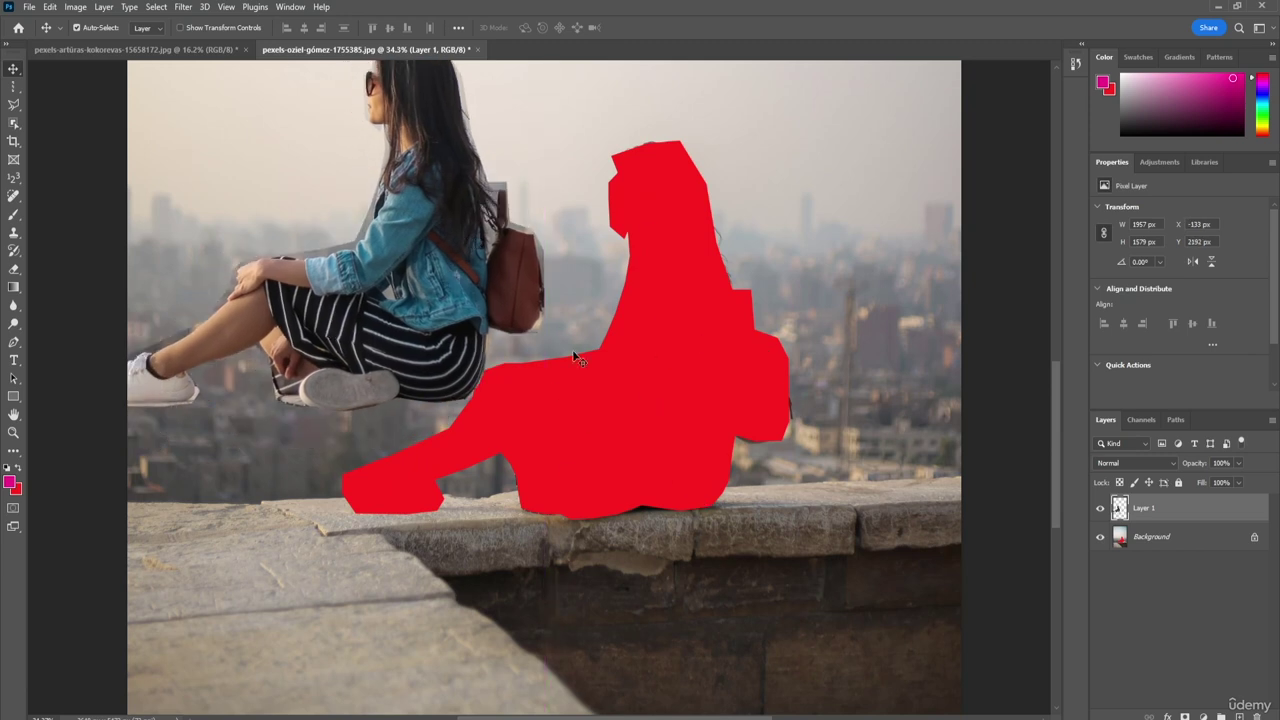
Step: Undo the move, the layer cut and the polygonal selection to restore the woman in the original photo
key("ctrl")
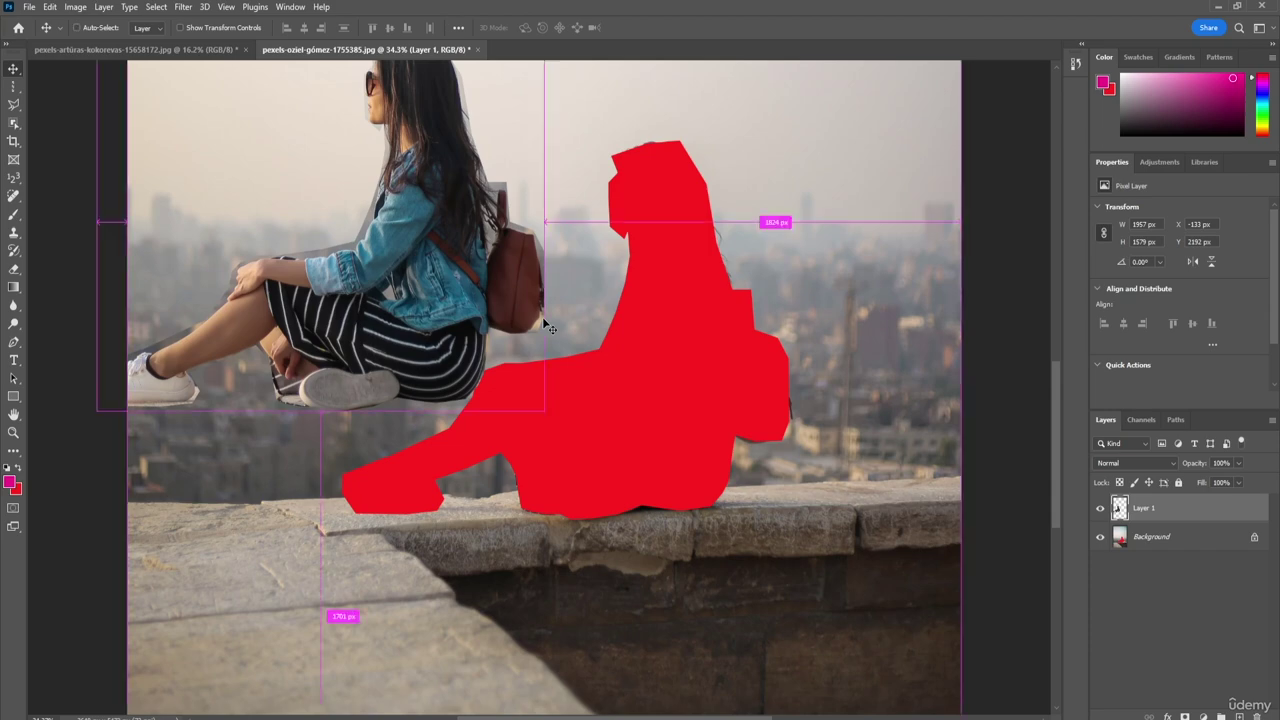
key("ctrl+z")
key("ctrl+z")
key("ctrl+z")
key("ctrl+z")
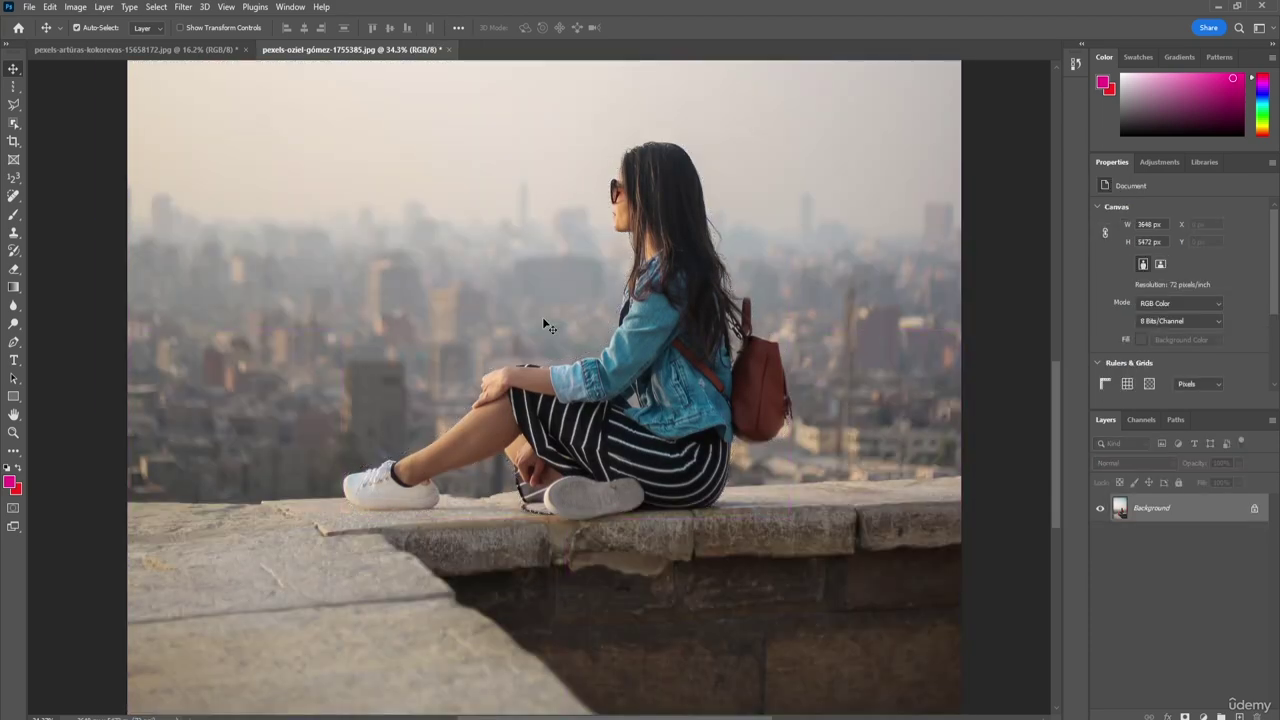
Step: Trace the woman and her backpack with the Magnetic Lasso, starting at the top of her head and closing the selection there
left_click(13, 104)
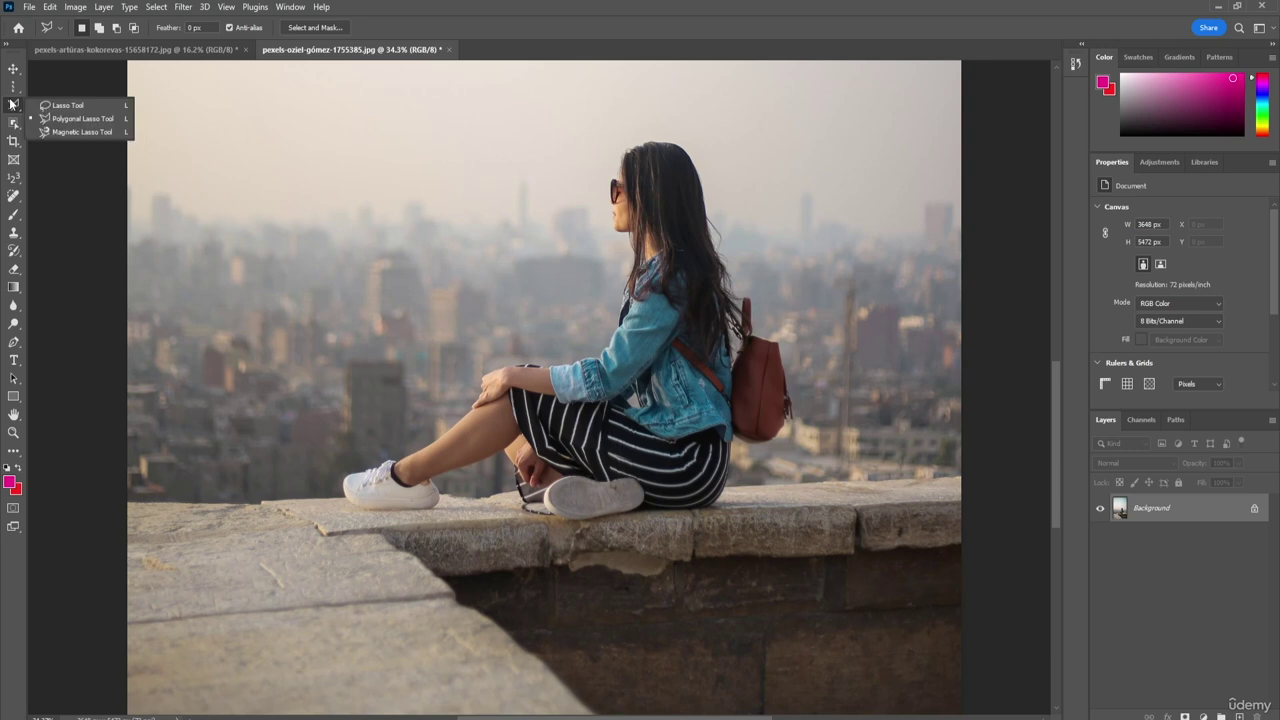
left_click(43, 131)
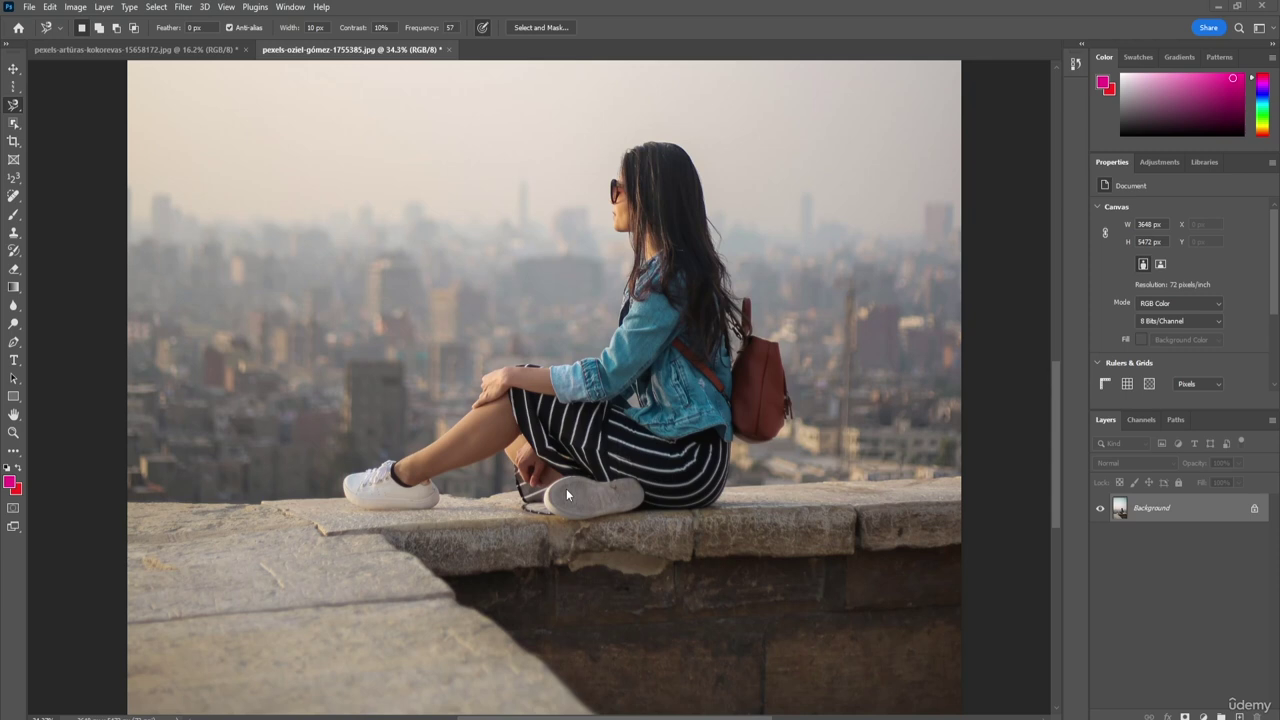
scroll(566, 488, "up", 2)
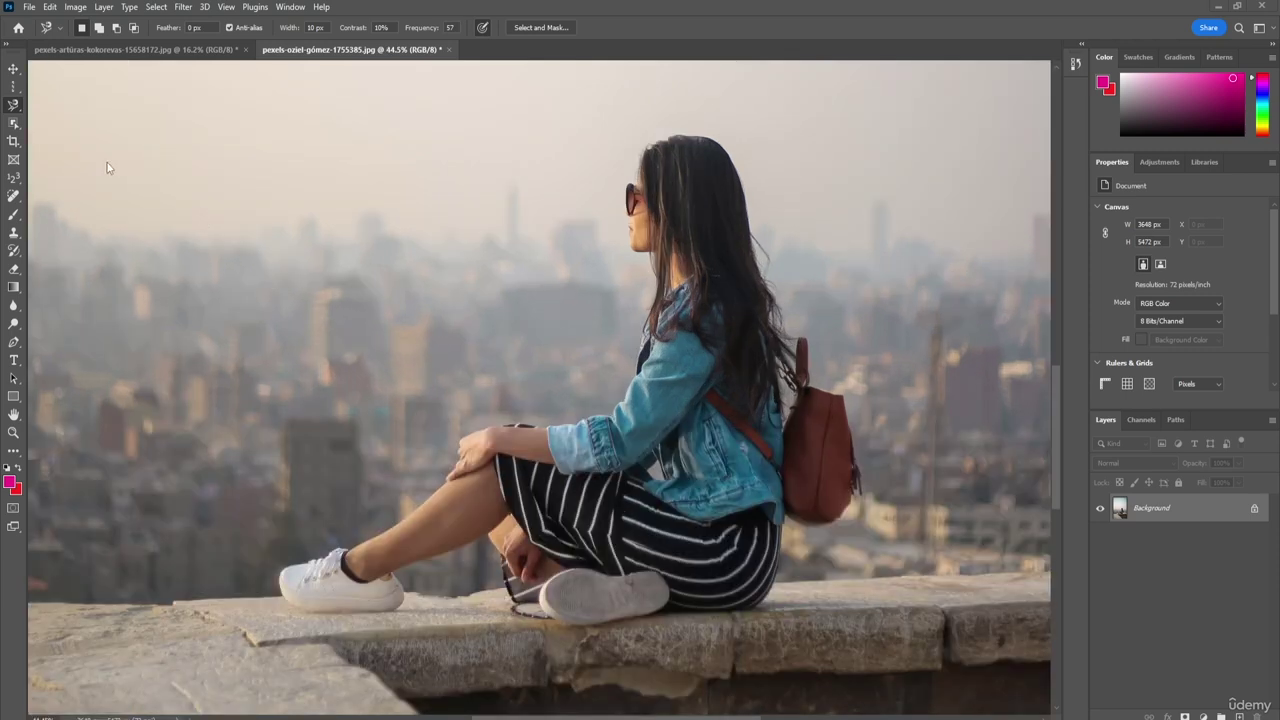
right_click(14, 106)
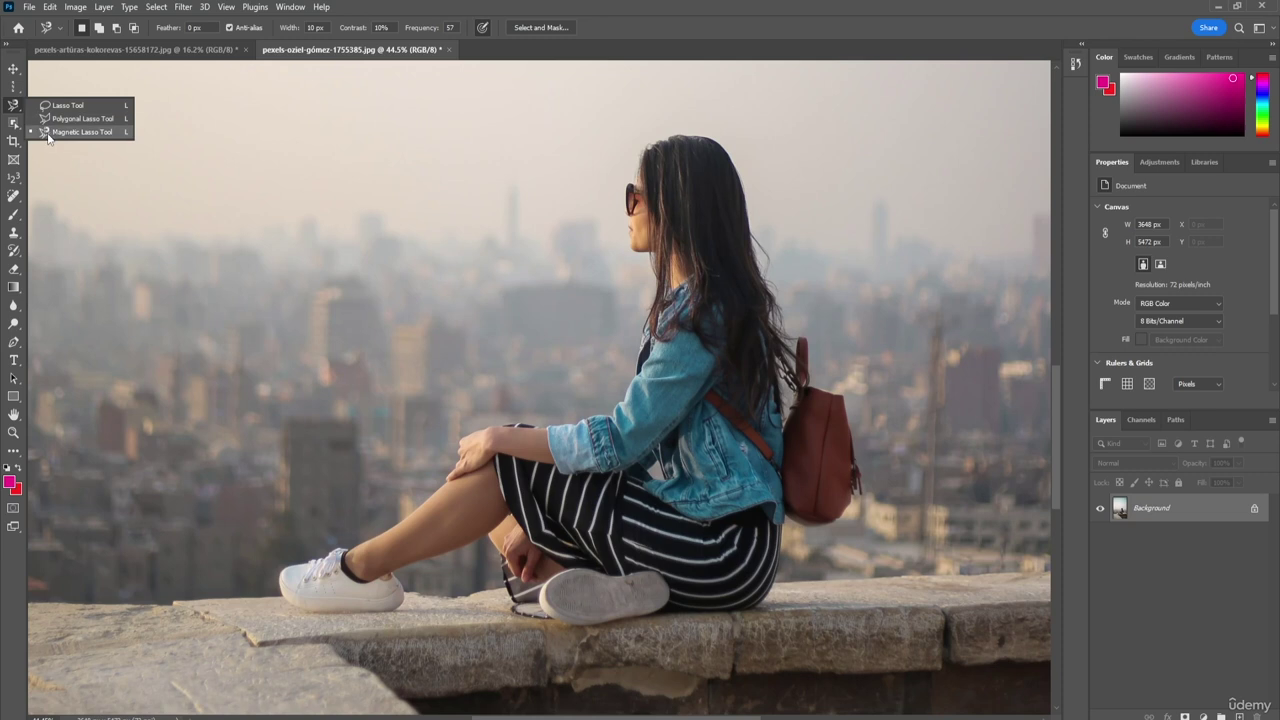
left_click(80, 132)
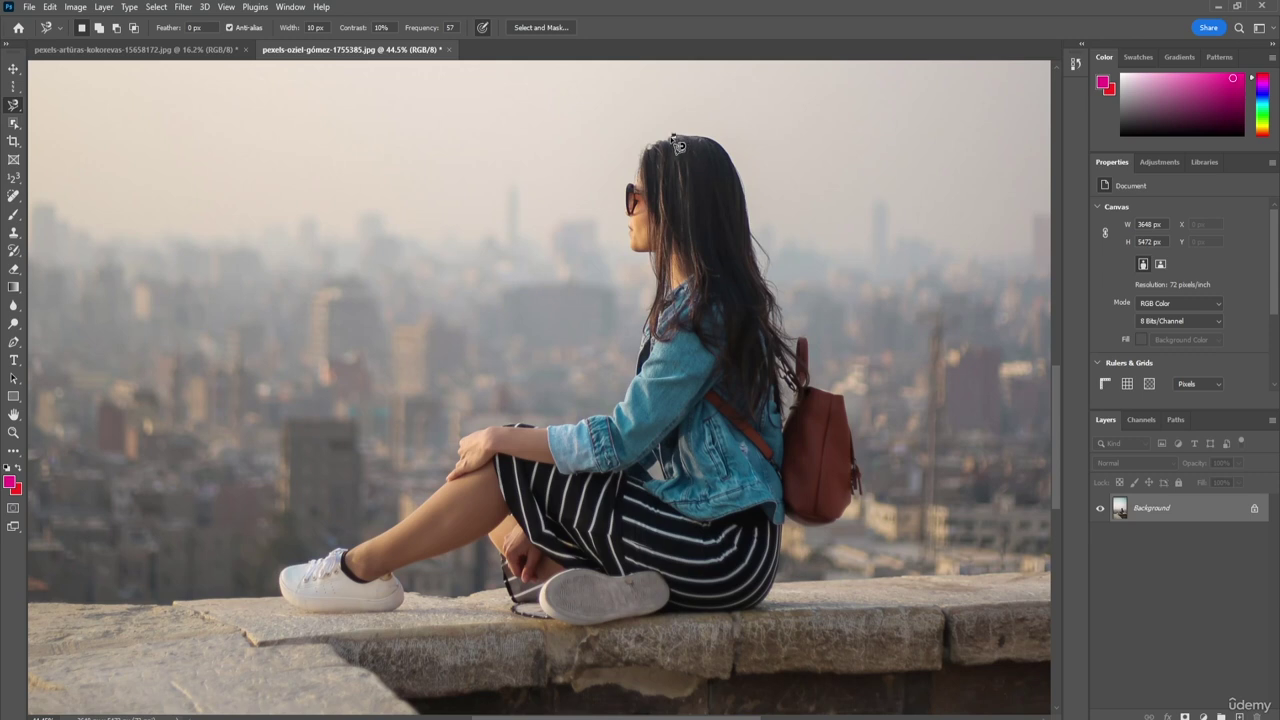
left_click(670, 138)
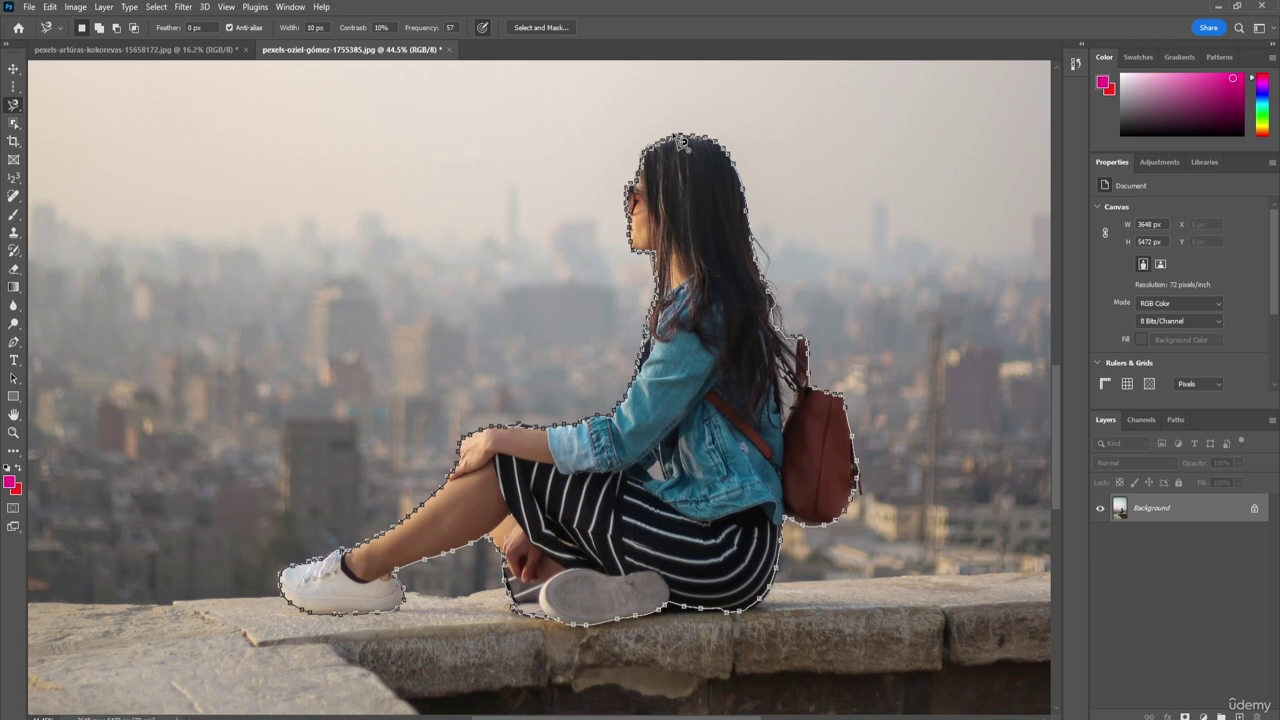
left_click(682, 143)
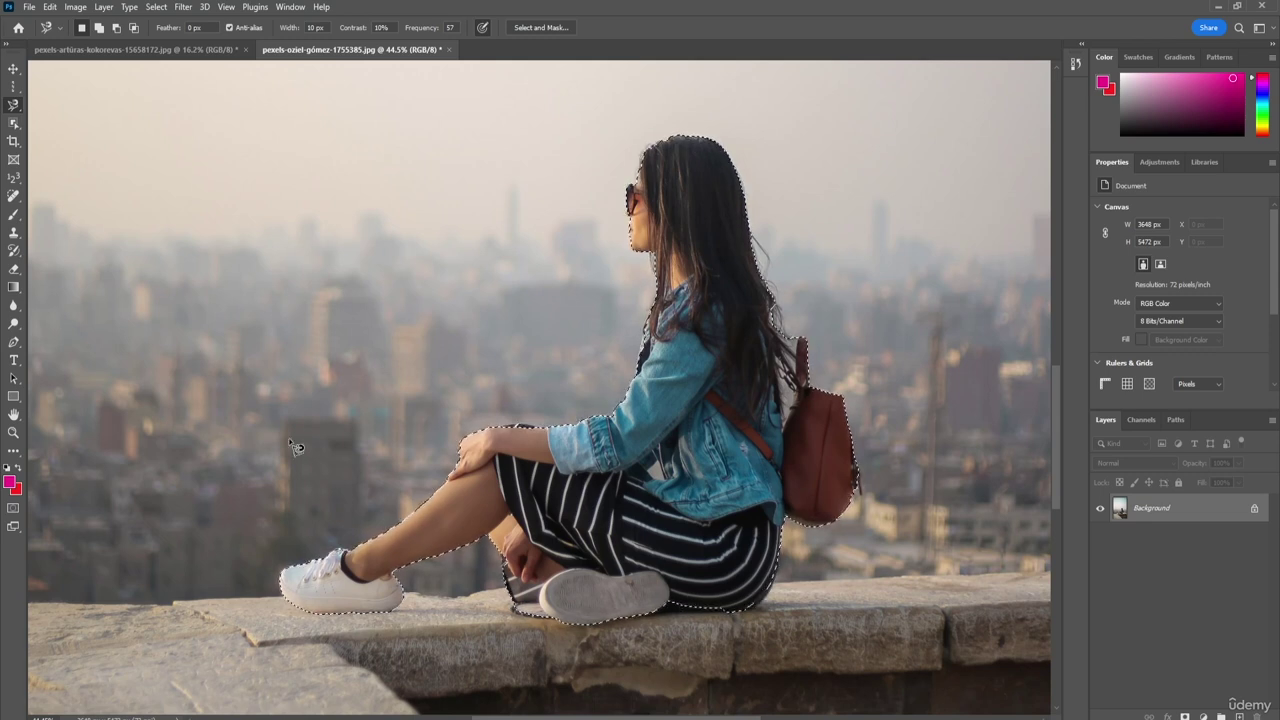
Step: Cut the magnetic lasso selection to a new layer and move the cut-out woman left to about X 101, Y 2578 px
right_click(672, 398)
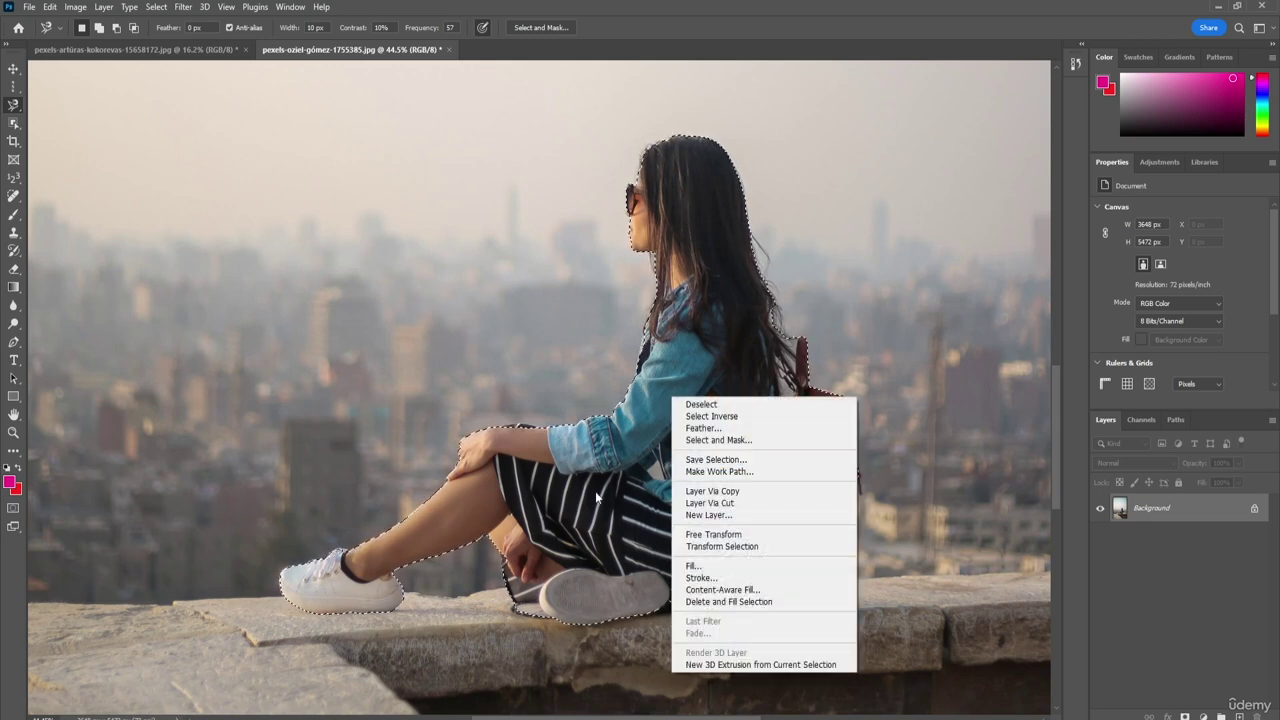
left_click(712, 491)
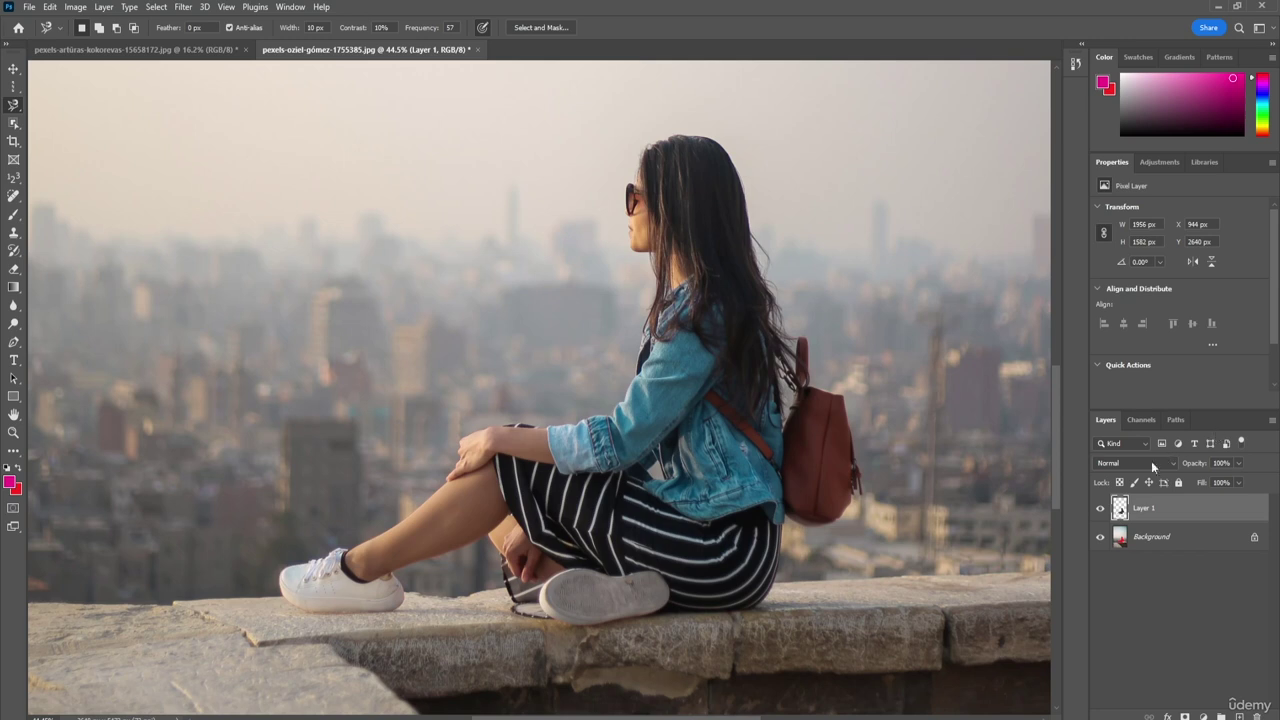
left_click(13, 69)
left_click_drag(683, 457, 436, 428)
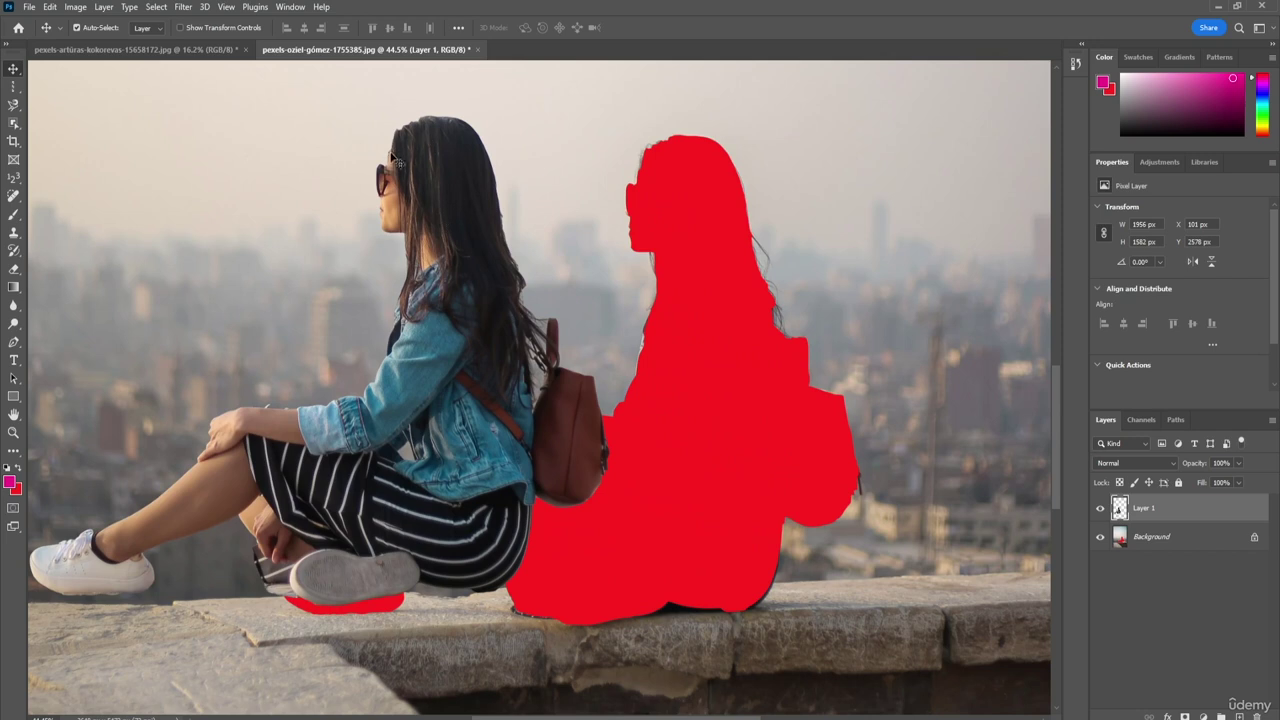